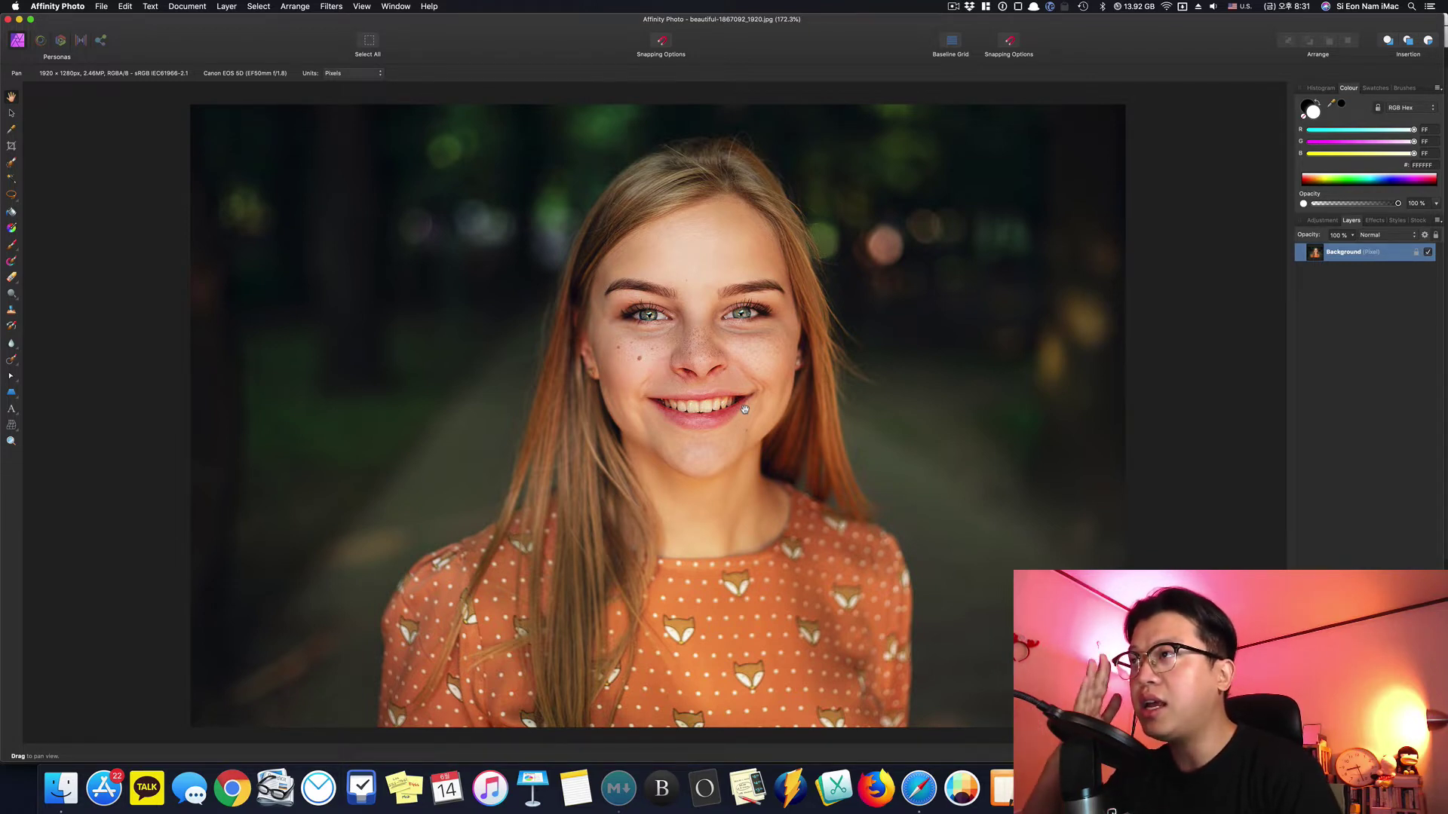
# Step: Duplicate the Background layer of the portrait
pyautogui.press('super+equal')
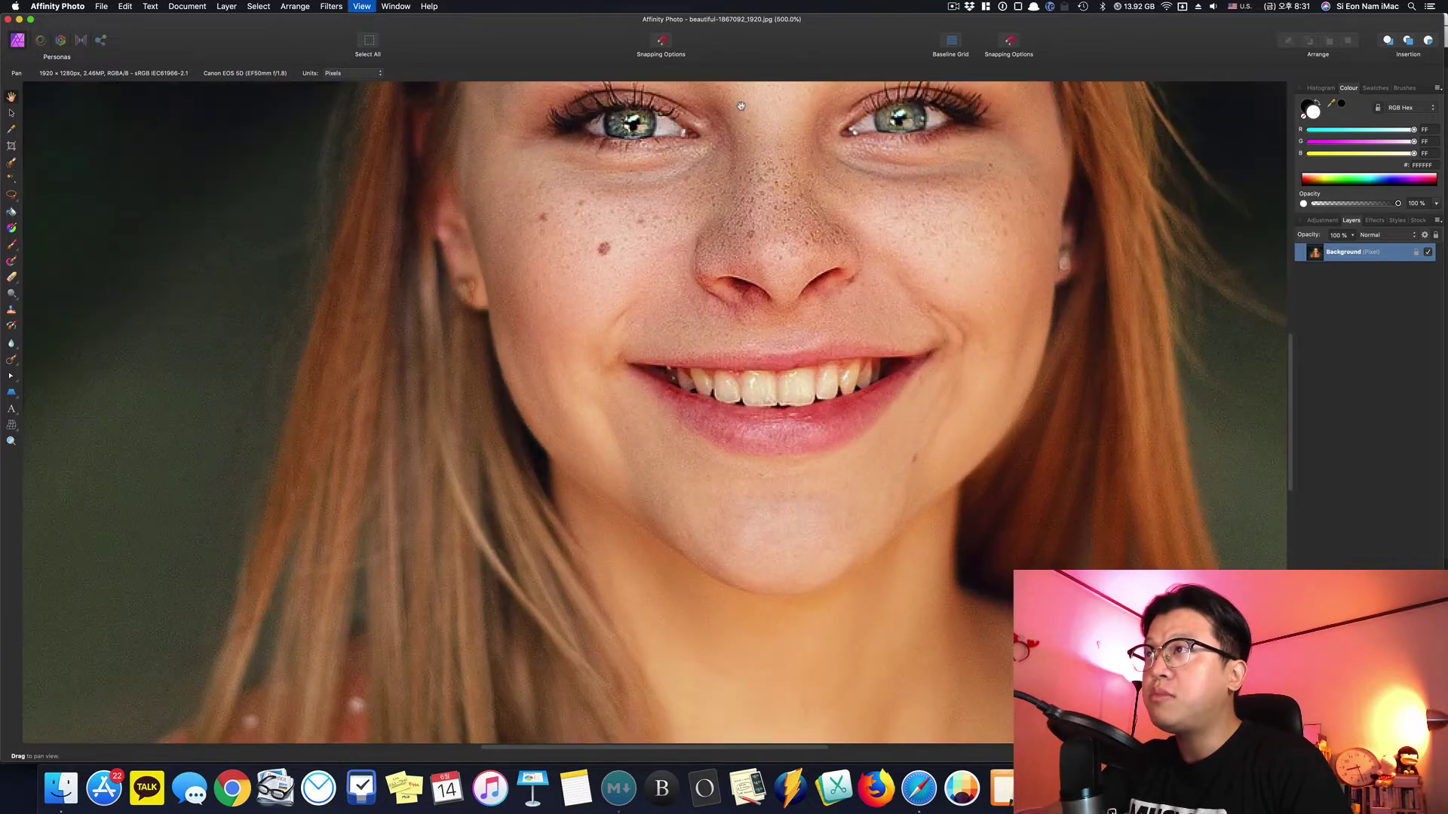
pyautogui.scroll(1, 653, 125)
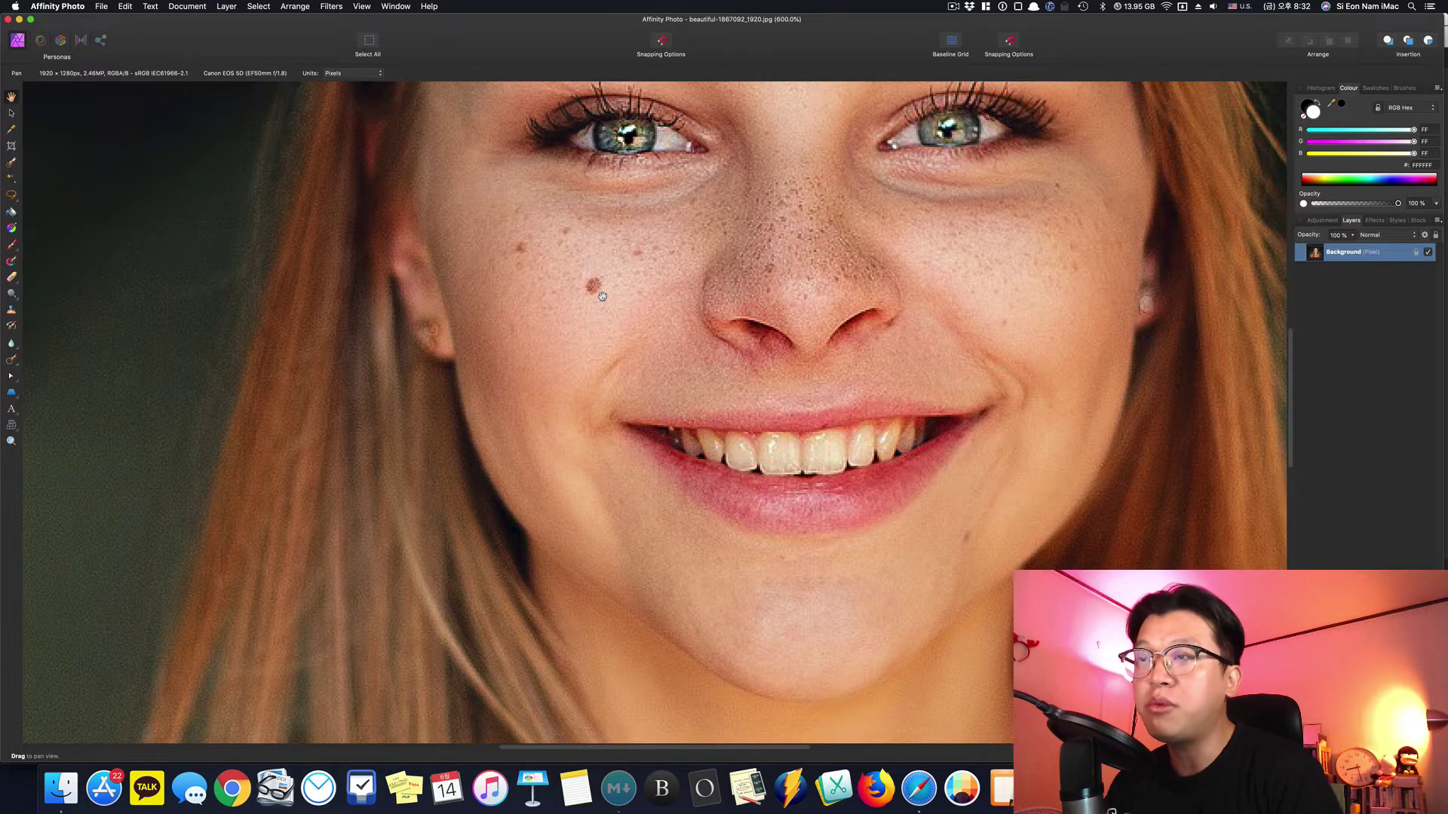
pyautogui.scroll(3, 663, 407)
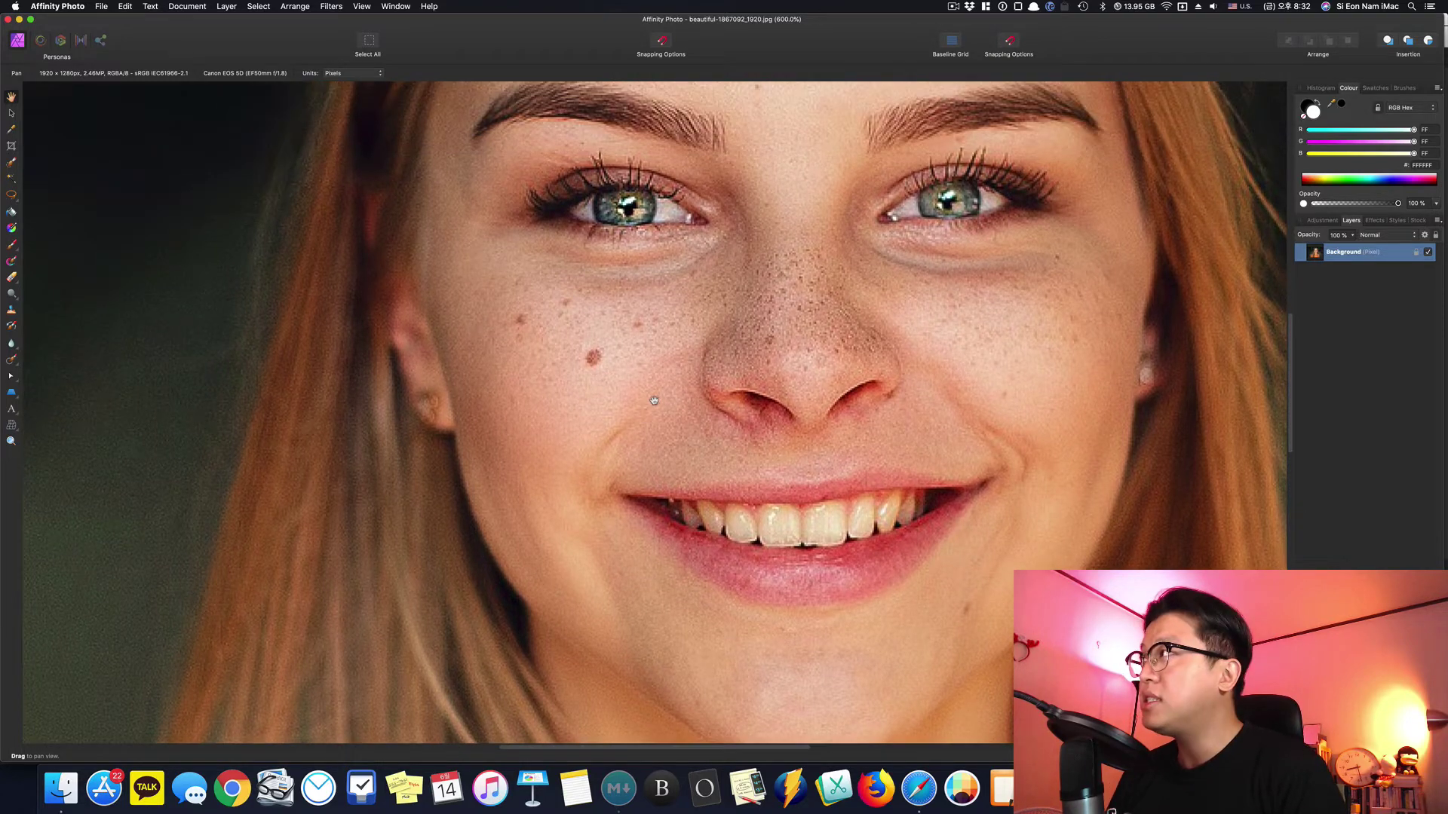
pyautogui.hscroll(2, 662, 410)
pyautogui.scroll(1, 662, 409)
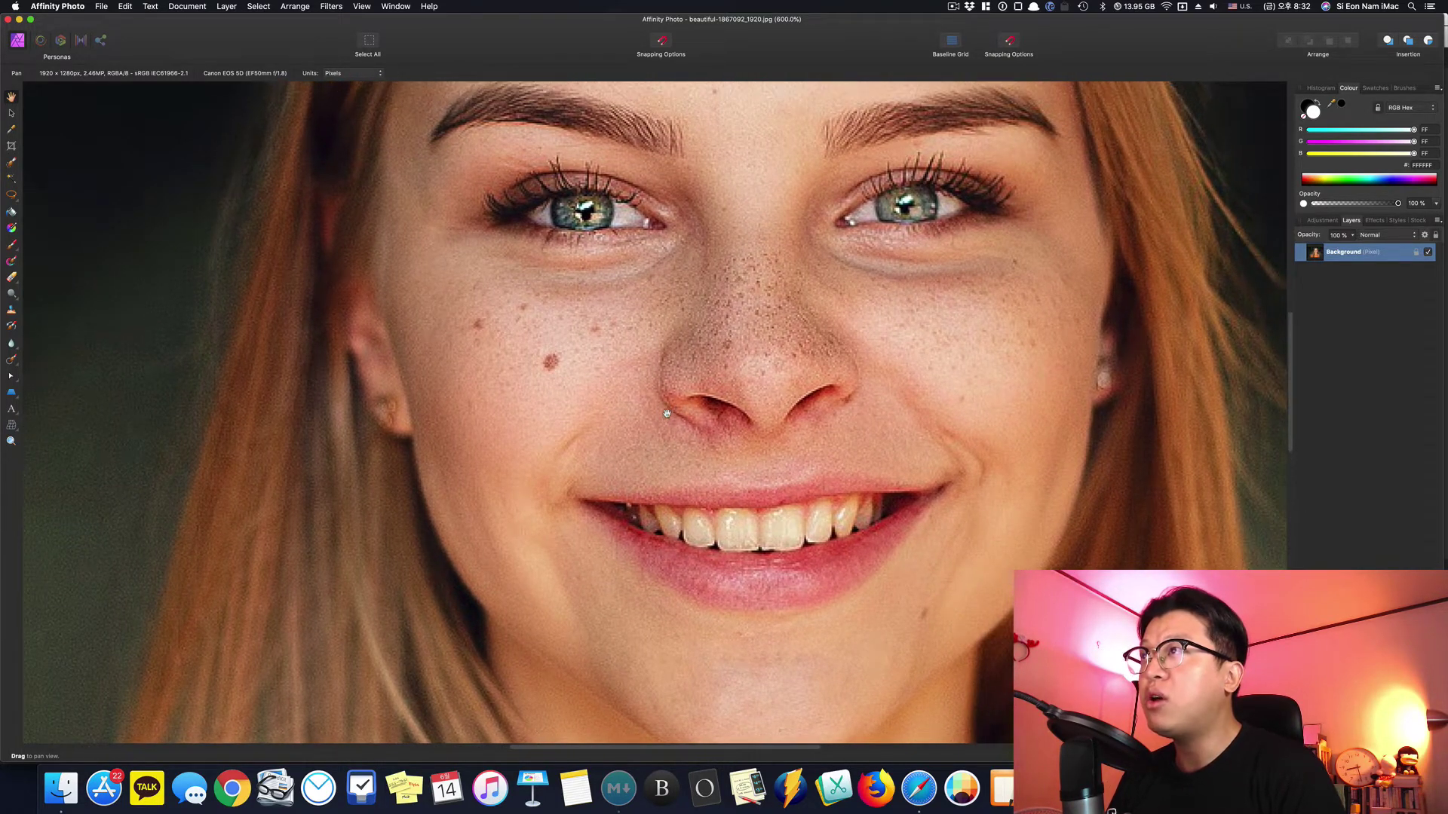
pyautogui.press('super+j')
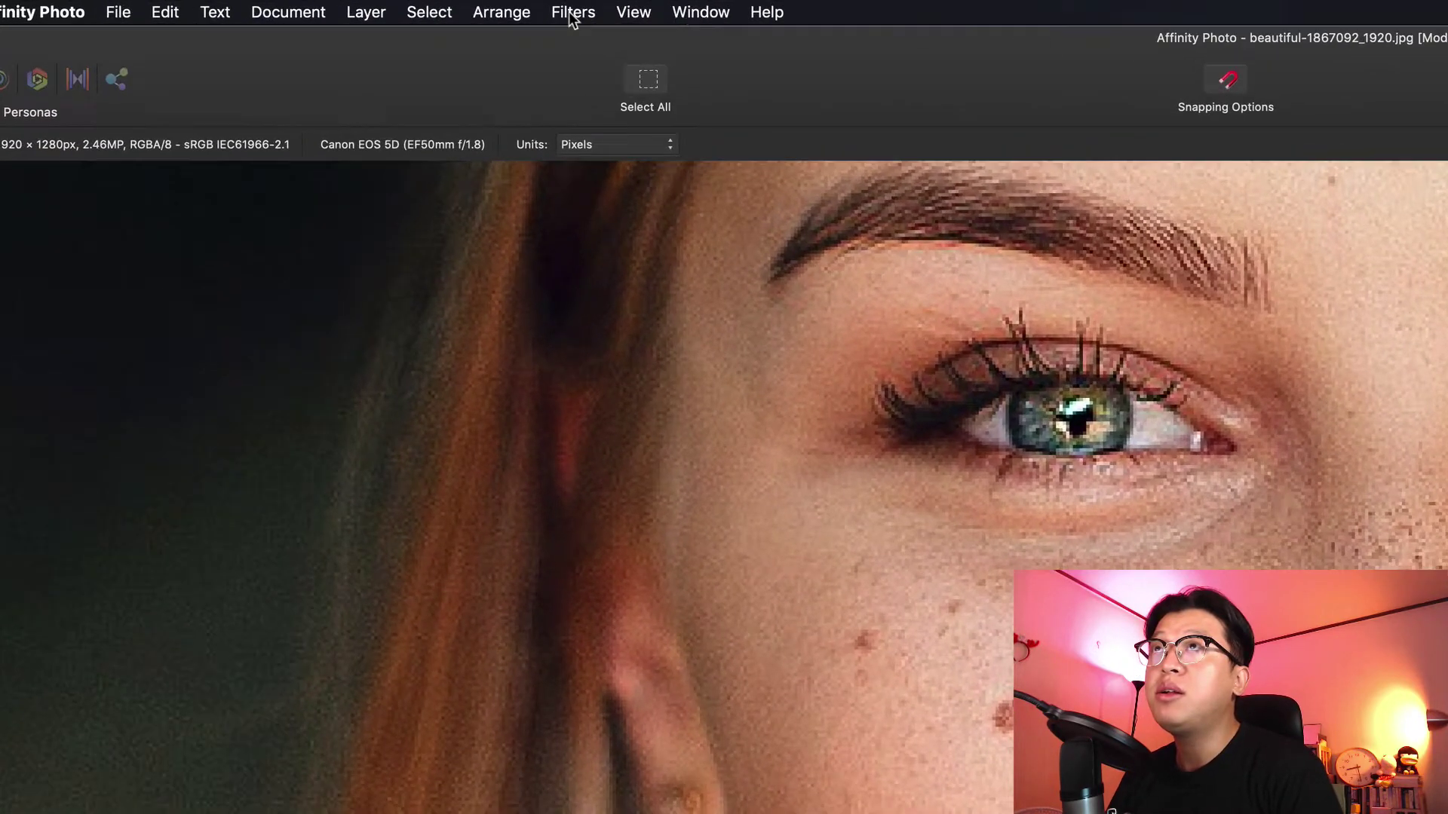
# Step: Apply Frequency Separation to the duplicated layer with a radius of about 2.9 px
pyautogui.click(571, 15)
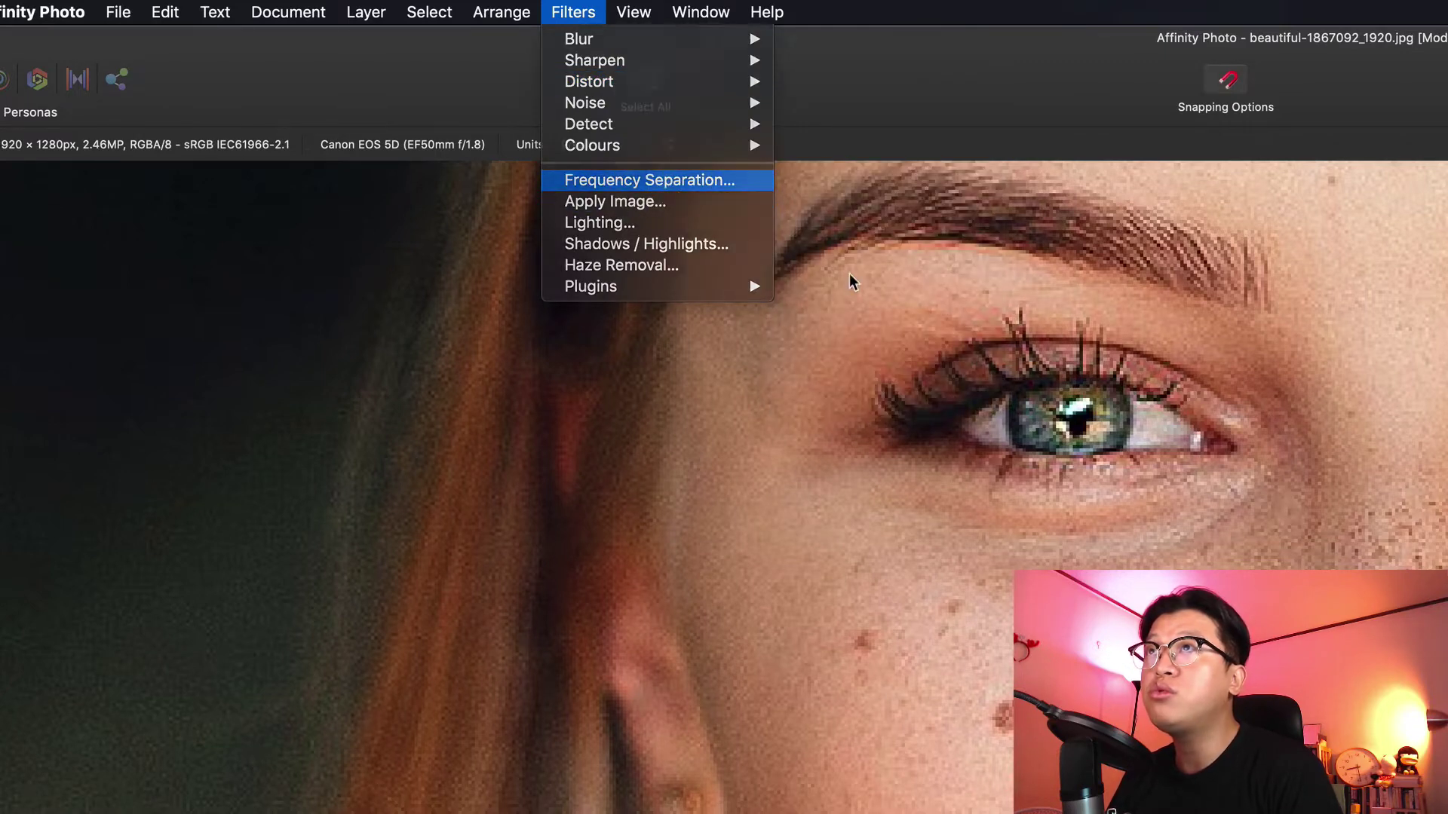
pyautogui.click(668, 183)
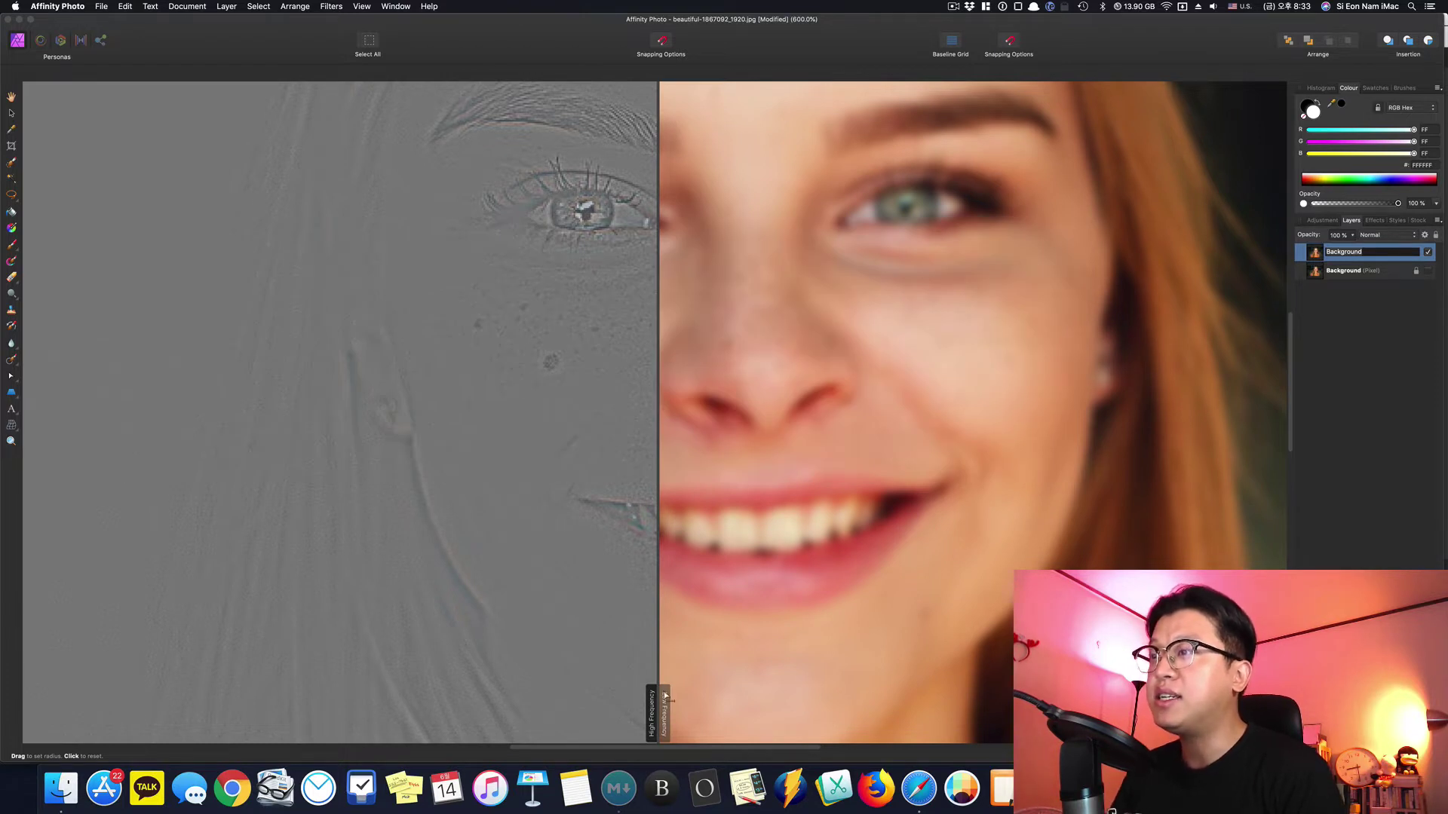
pyautogui.moveTo(661, 724); pyautogui.dragTo(743, 724)
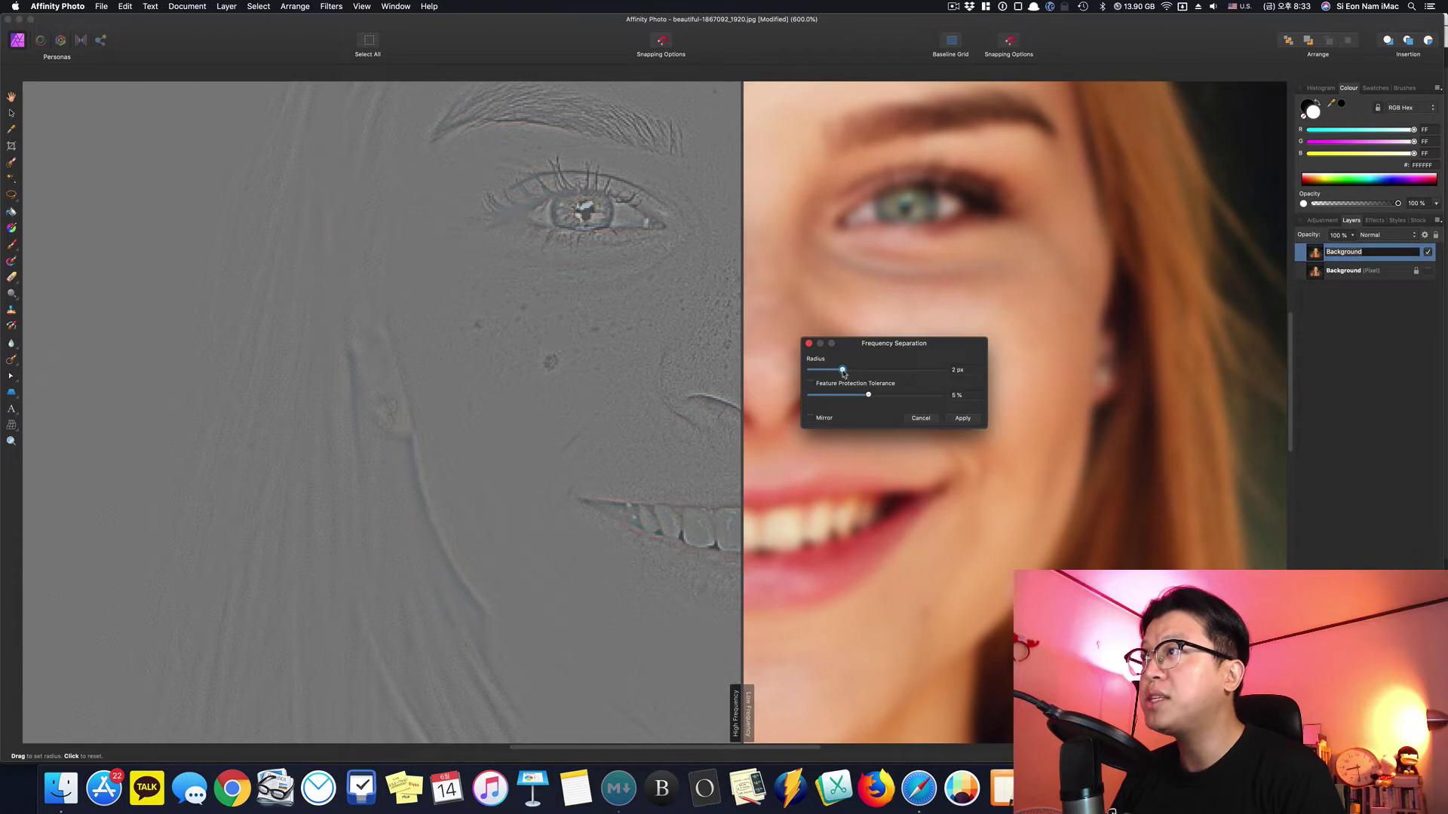
pyautogui.moveTo(845, 372)
pyautogui.mouseDown()
pyautogui.moveTo(811, 373)
pyautogui.moveTo(894, 373)
pyautogui.moveTo(837, 382)
pyautogui.mouseUp()
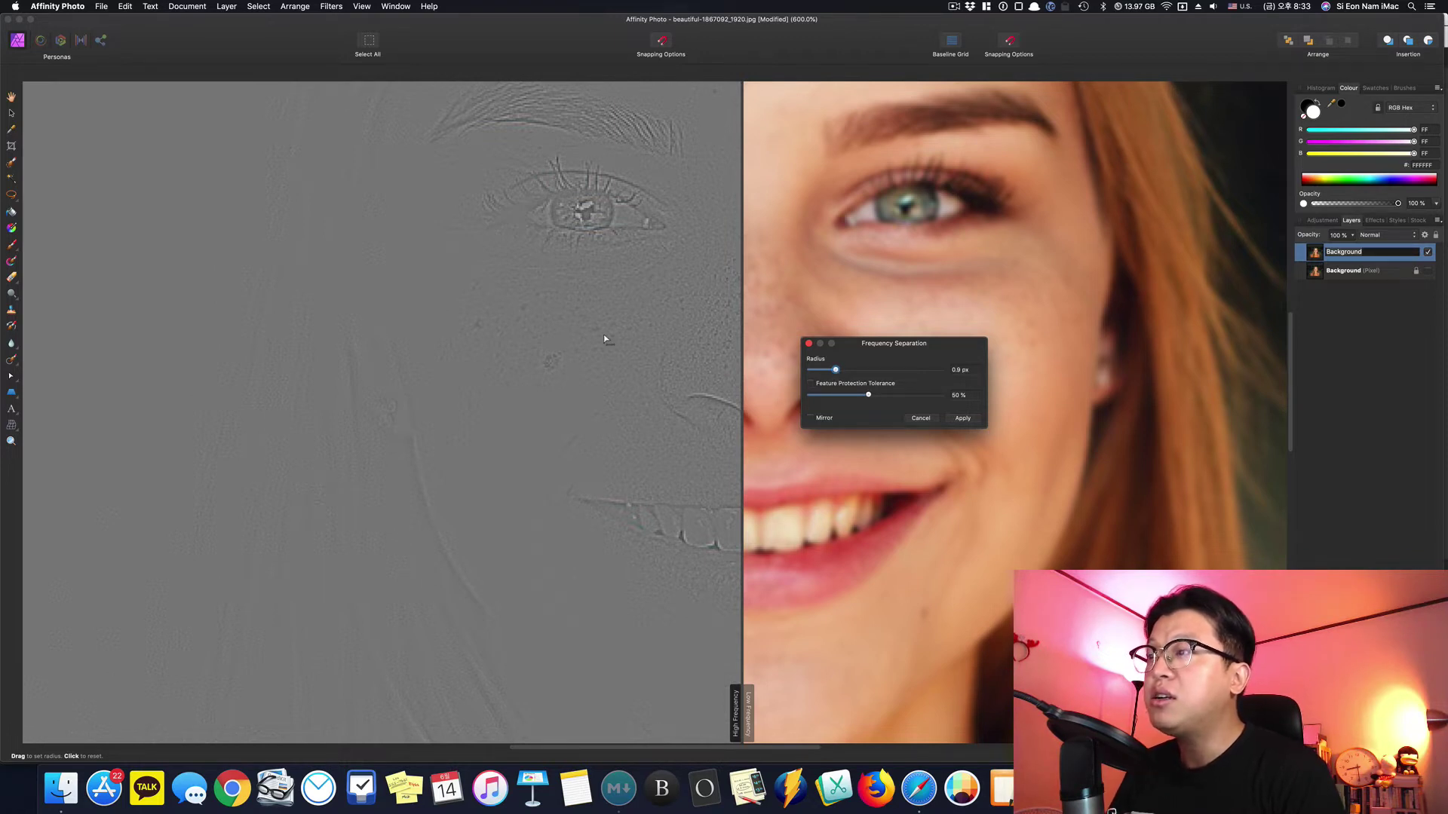
pyautogui.moveTo(836, 370); pyautogui.dragTo(1135, 351)
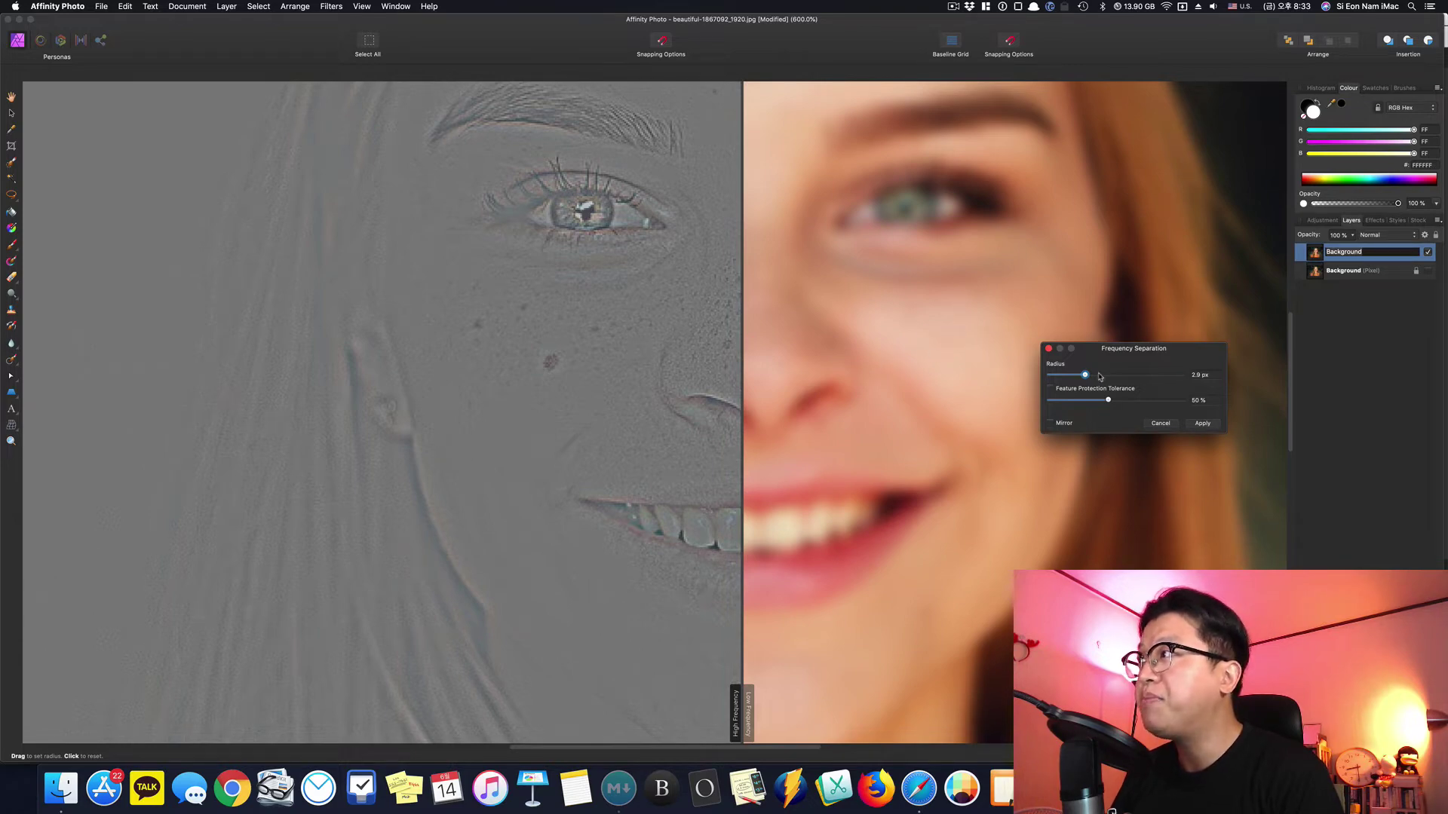
pyautogui.click(1202, 425)
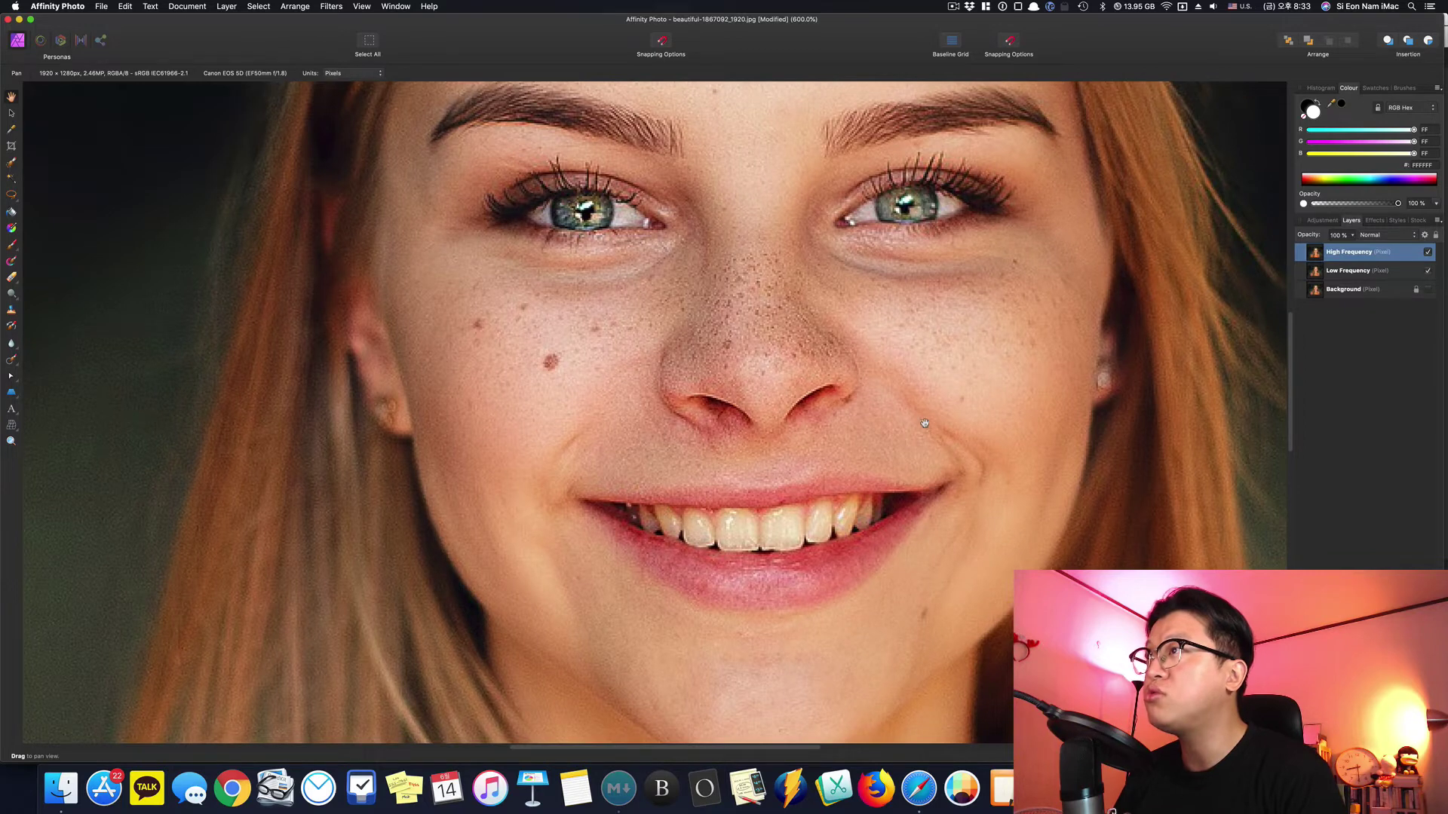
# Step: Select the High Frequency layer and activate the Inpainting Brush Tool
pyautogui.click(1360, 273)
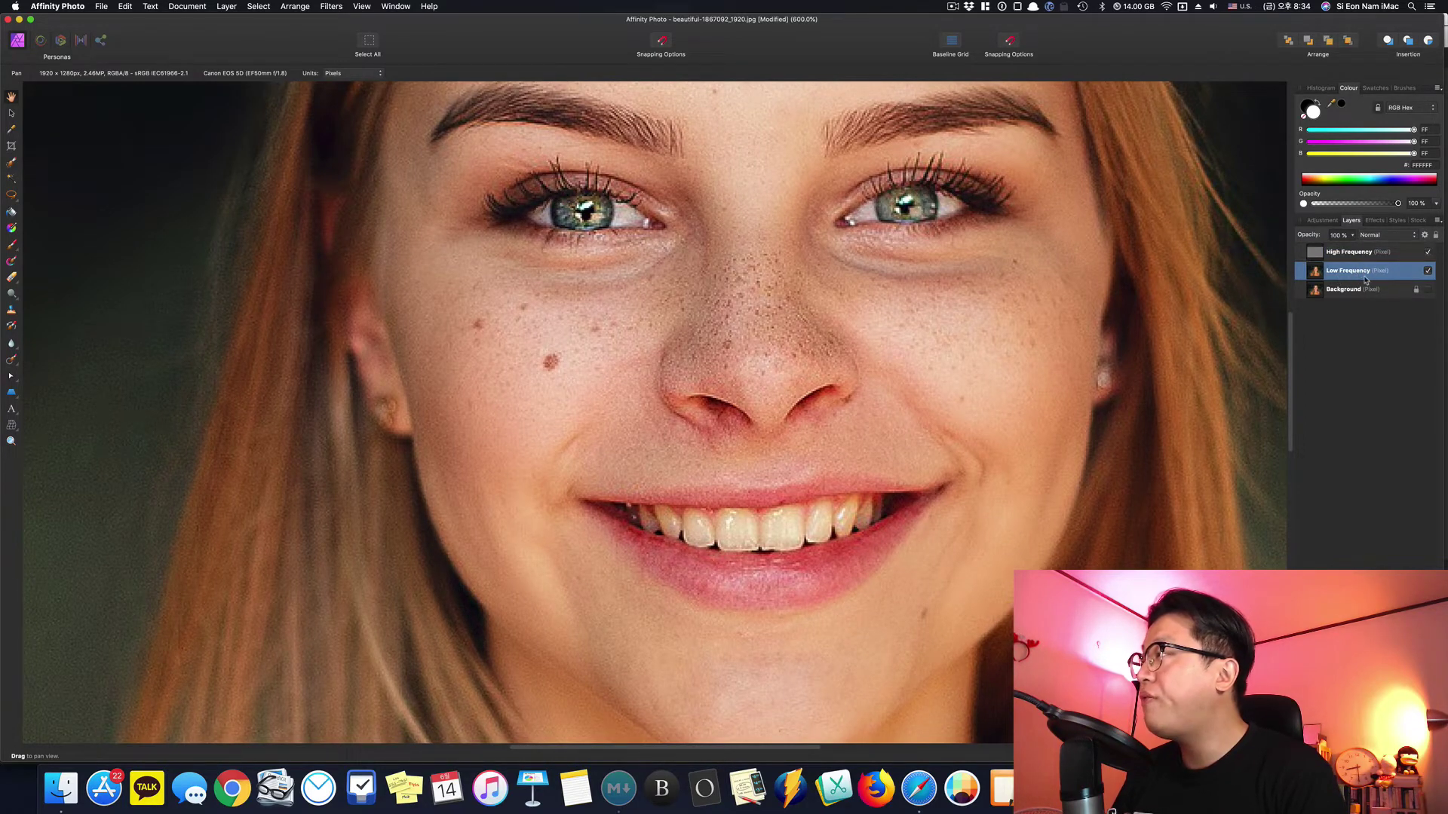
pyautogui.click(1350, 256)
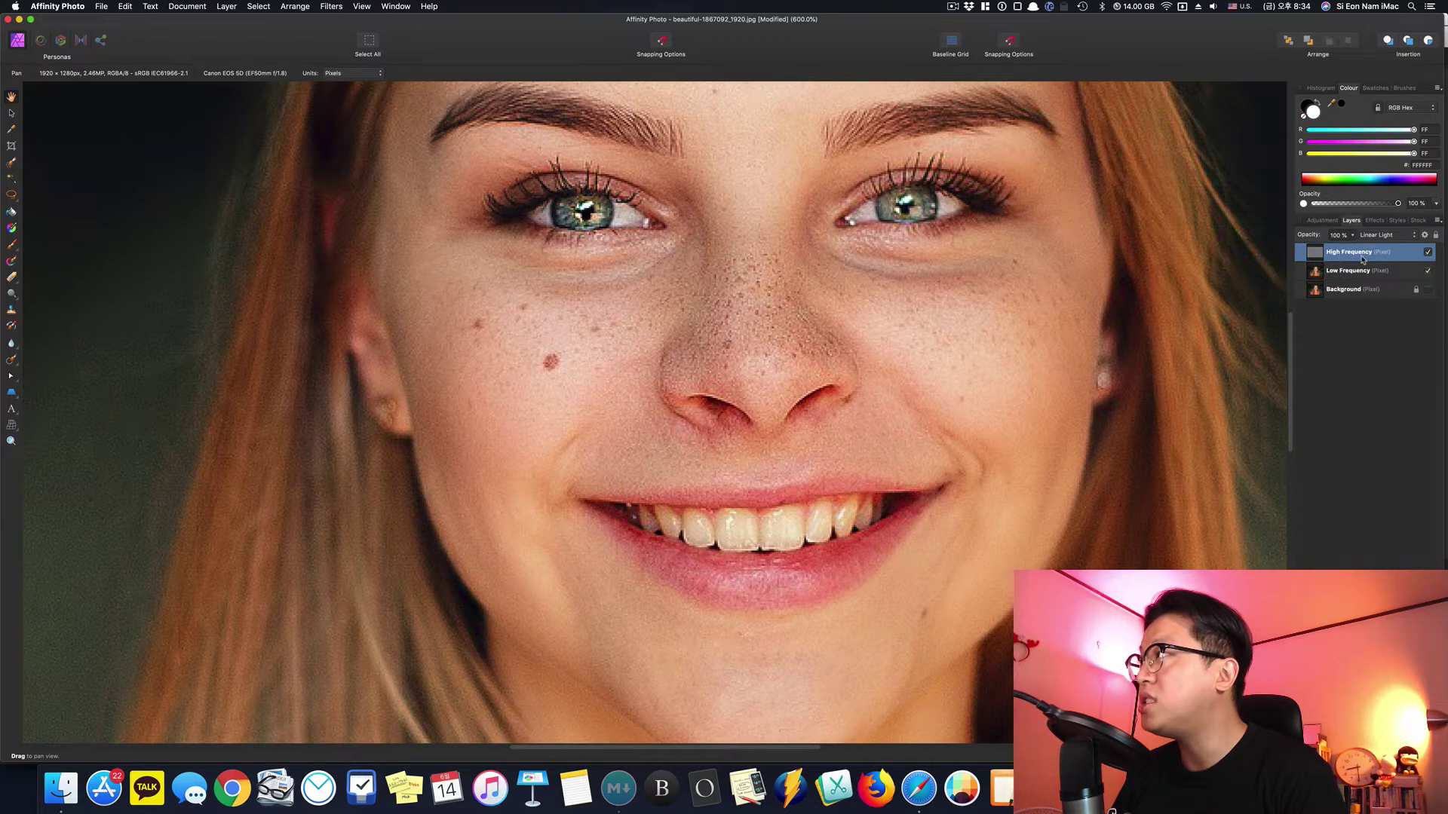
pyautogui.scroll(-3, 671, 430)
pyautogui.scroll(4, 671, 430)
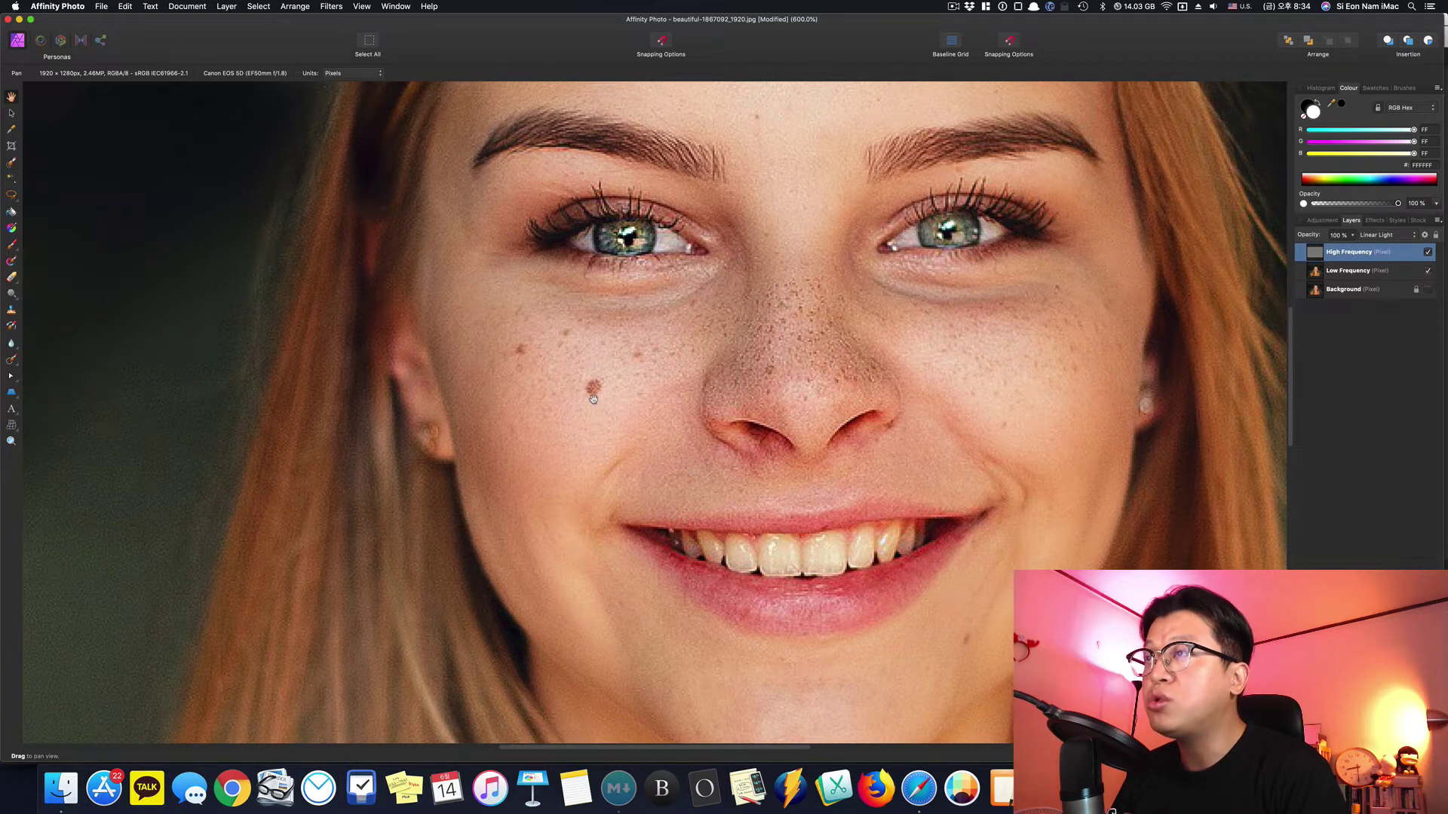
pyautogui.moveTo(12, 360); pyautogui.dragTo(70, 408)
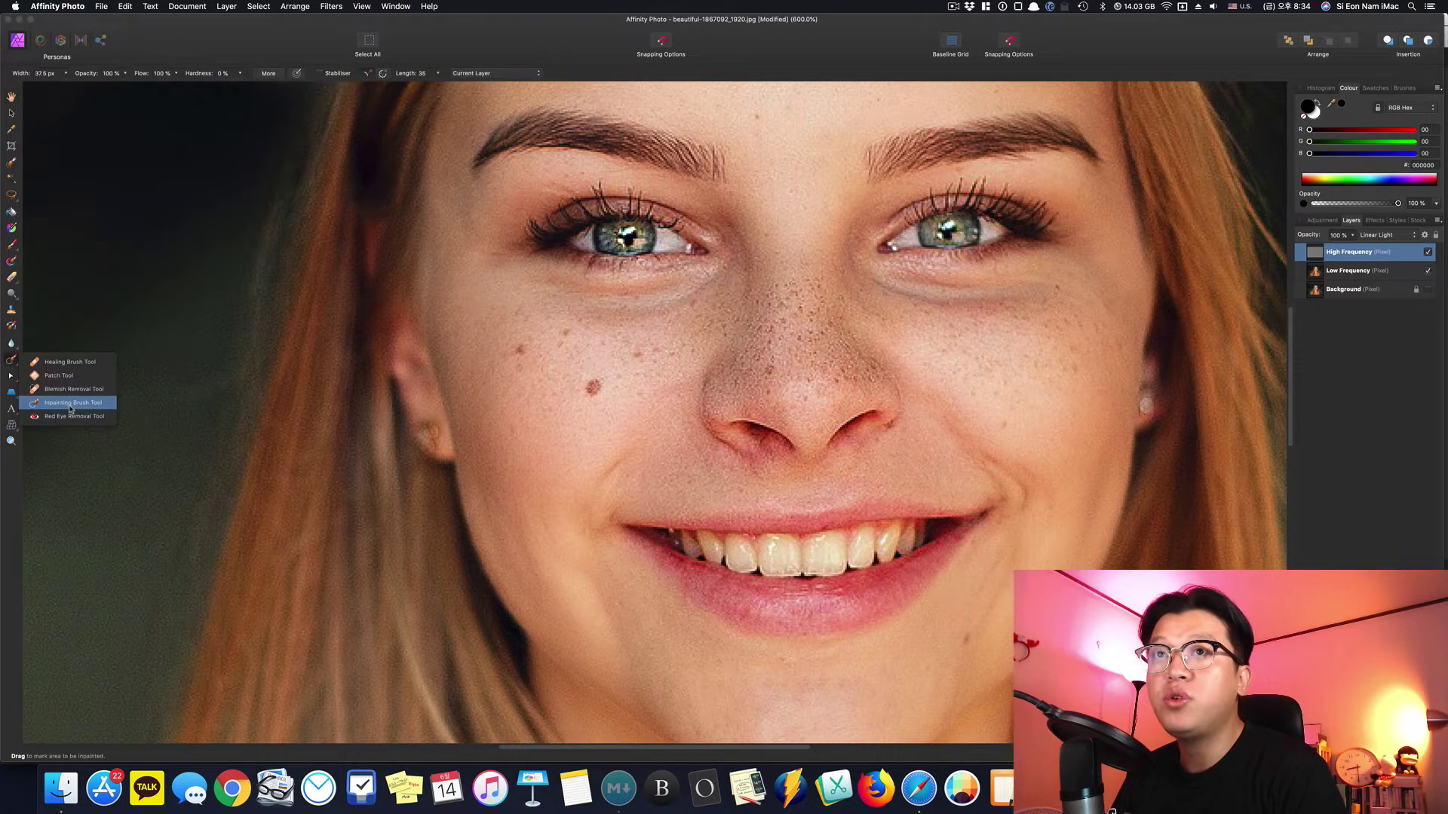
pyautogui.click(69, 408)
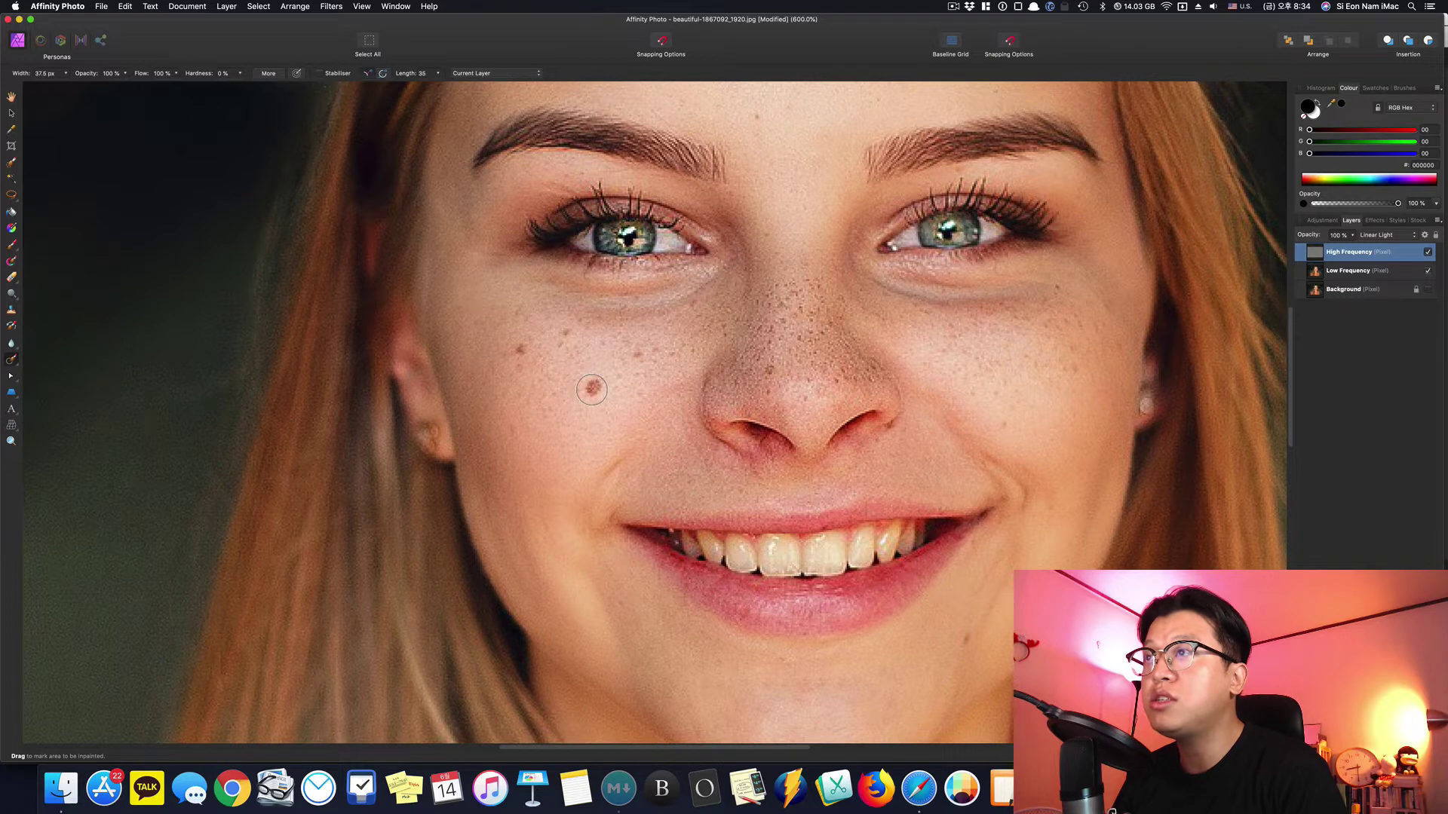
# Step: Hide the Low Frequency layer and inpaint the large mole on the cheek in the High Frequency layer
pyautogui.click(594, 388)
pyautogui.press('super+z')
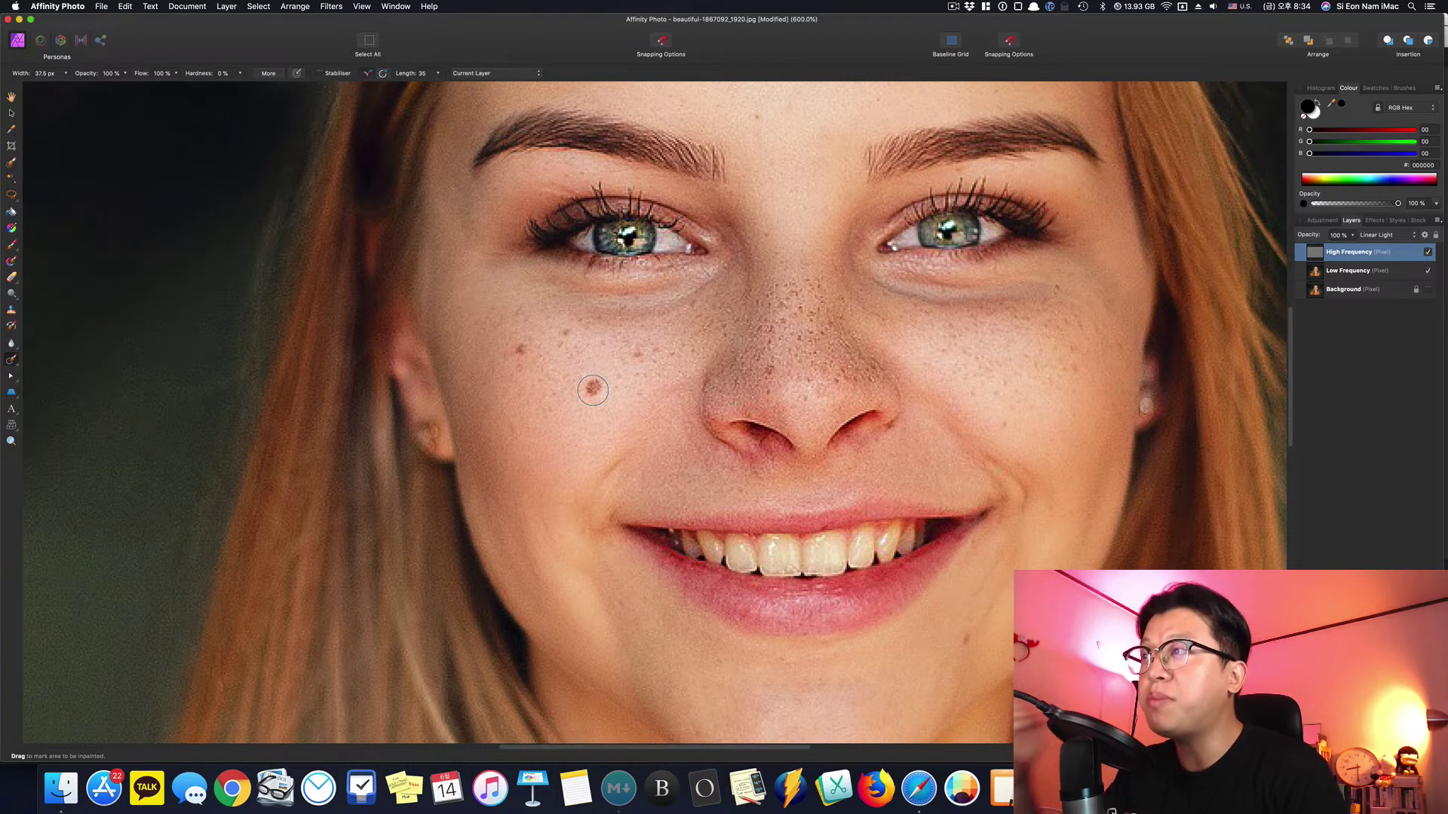
pyautogui.click(1428, 271)
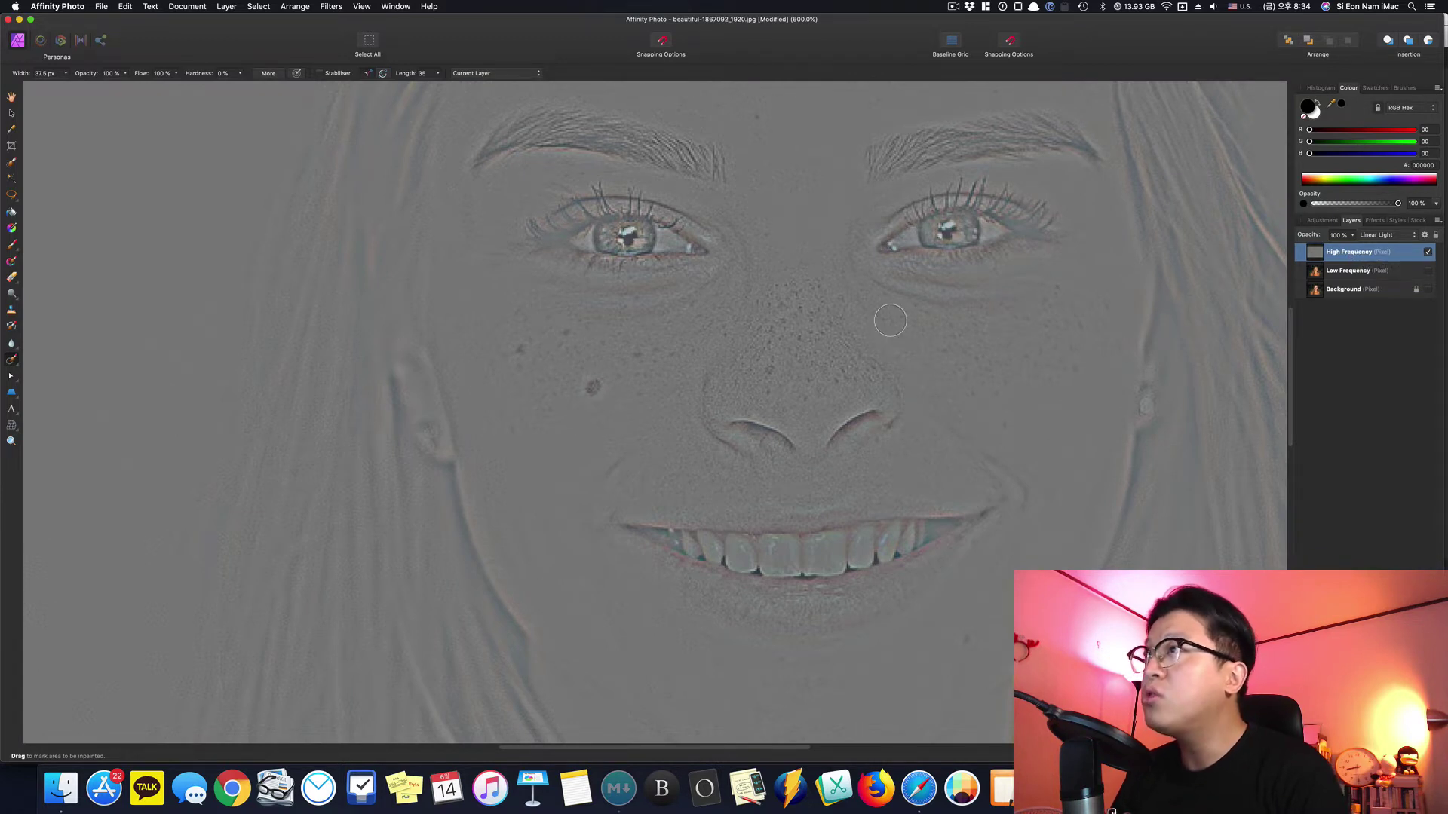
pyautogui.scroll(3, 767, 255)
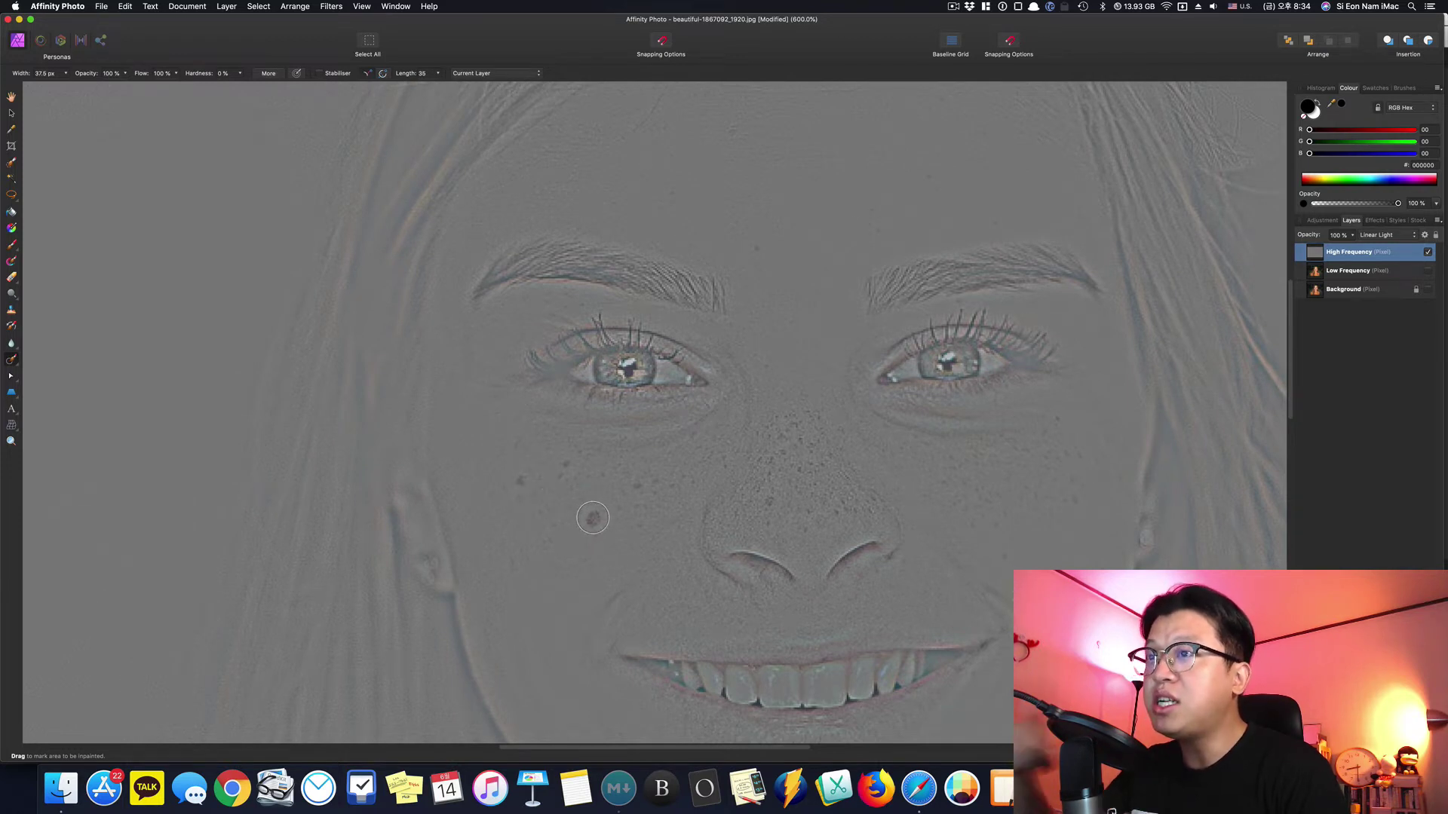
pyautogui.click(592, 517)
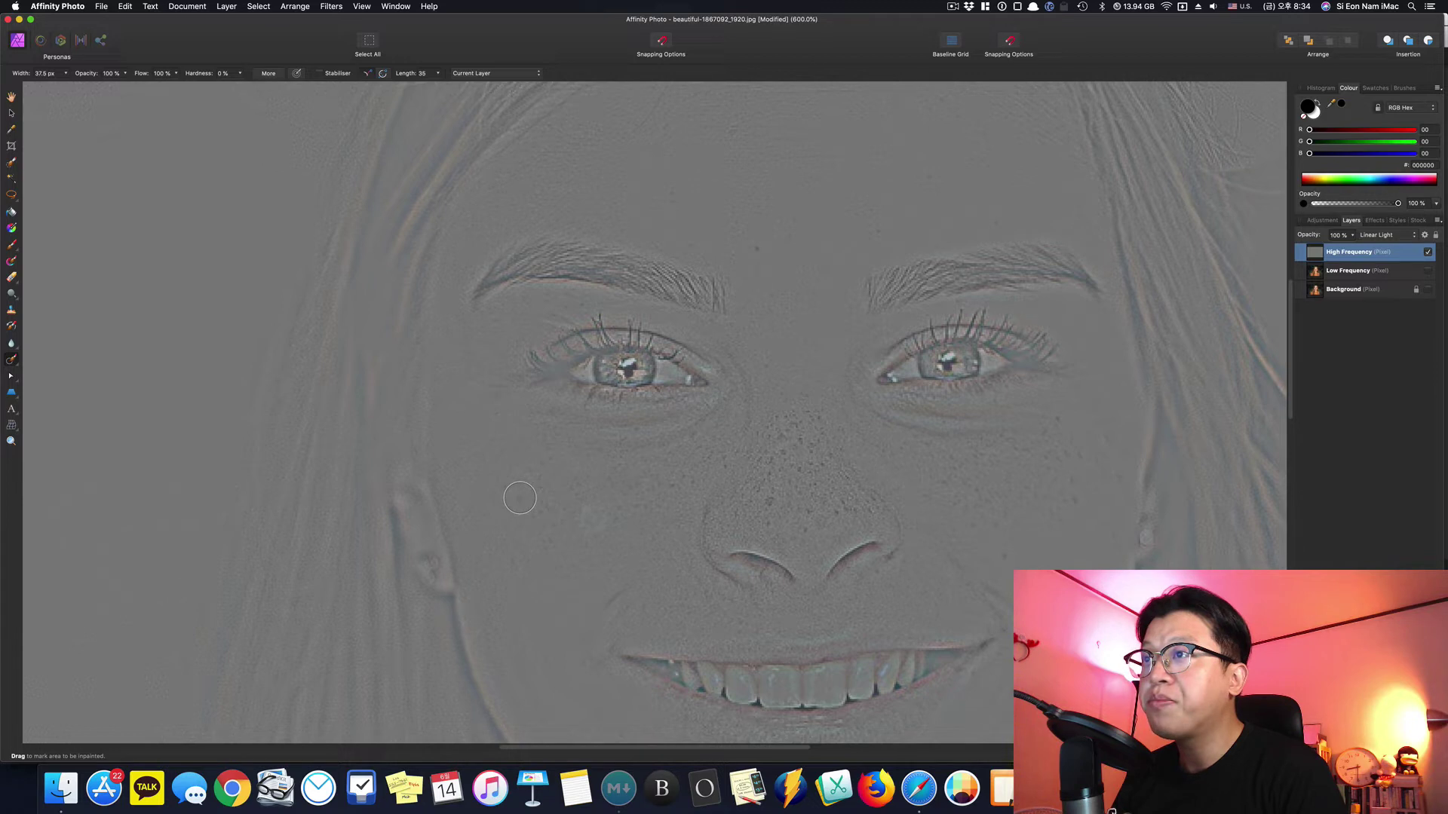
# Step: Inpaint the small blemishes on the forehead, chin and cheeks in the High Frequency layer
pyautogui.scroll(2, 748, 368)
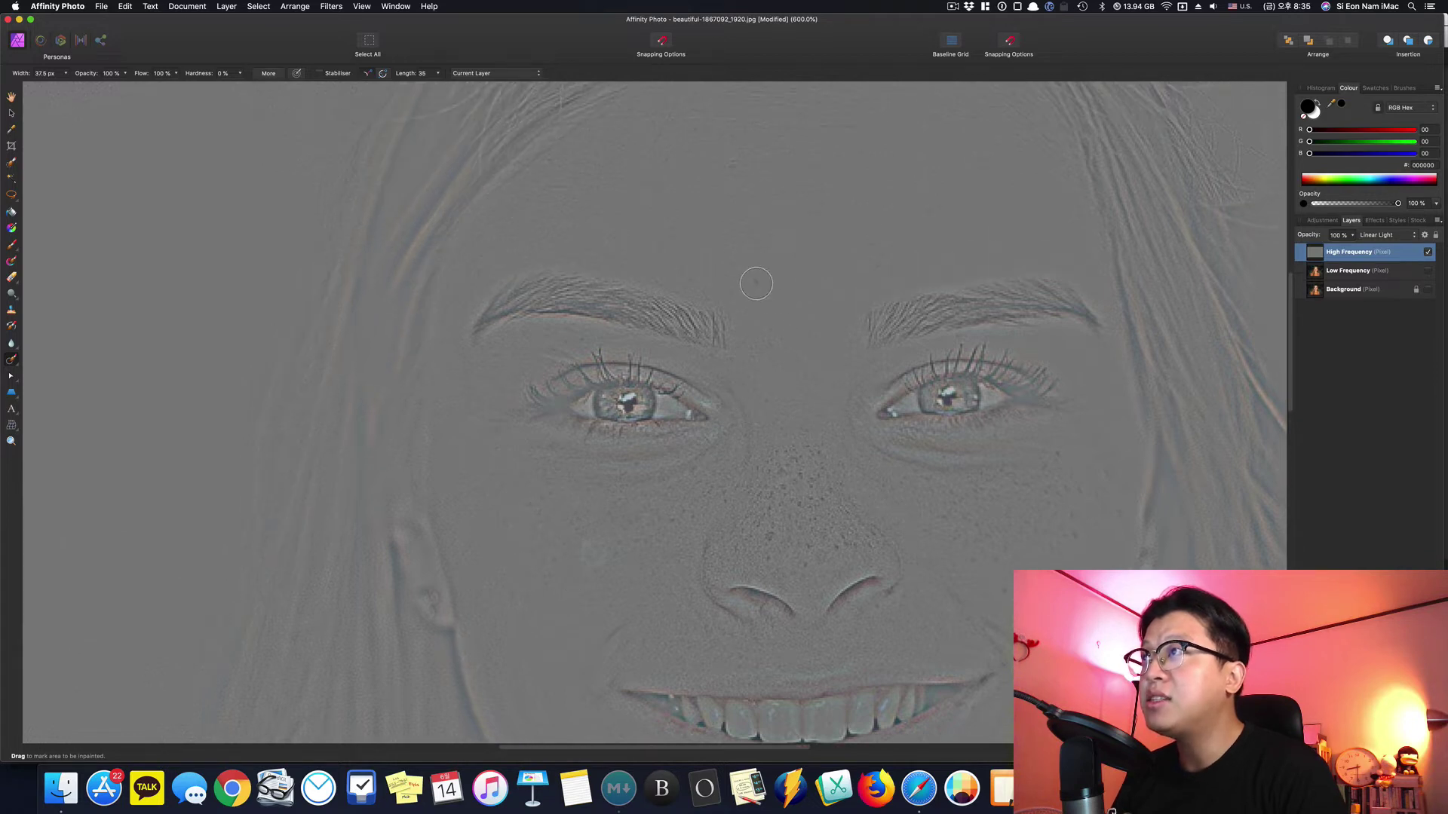
pyautogui.scroll(-4, 745, 270)
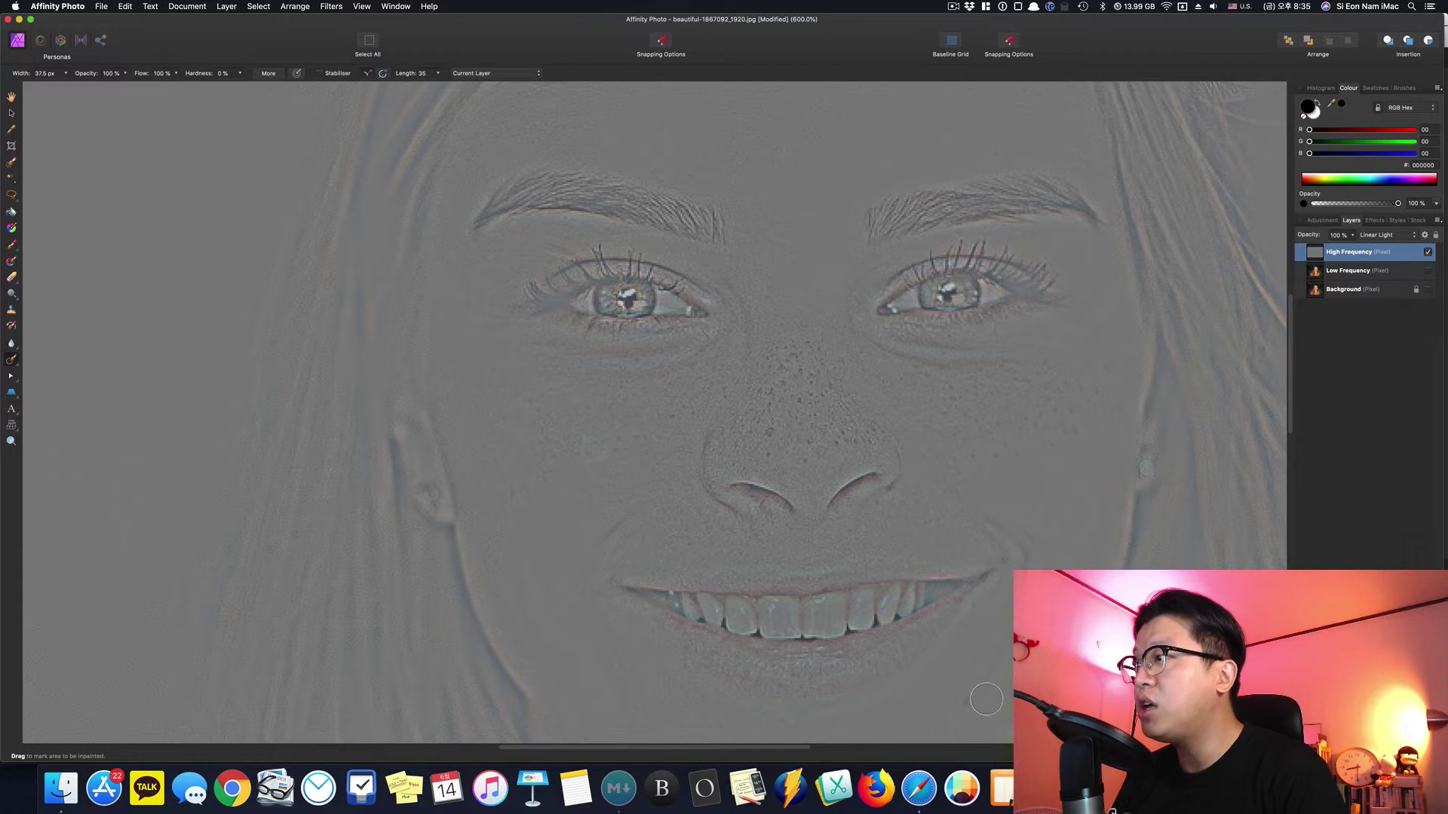
pyautogui.scroll(-5, 970, 702)
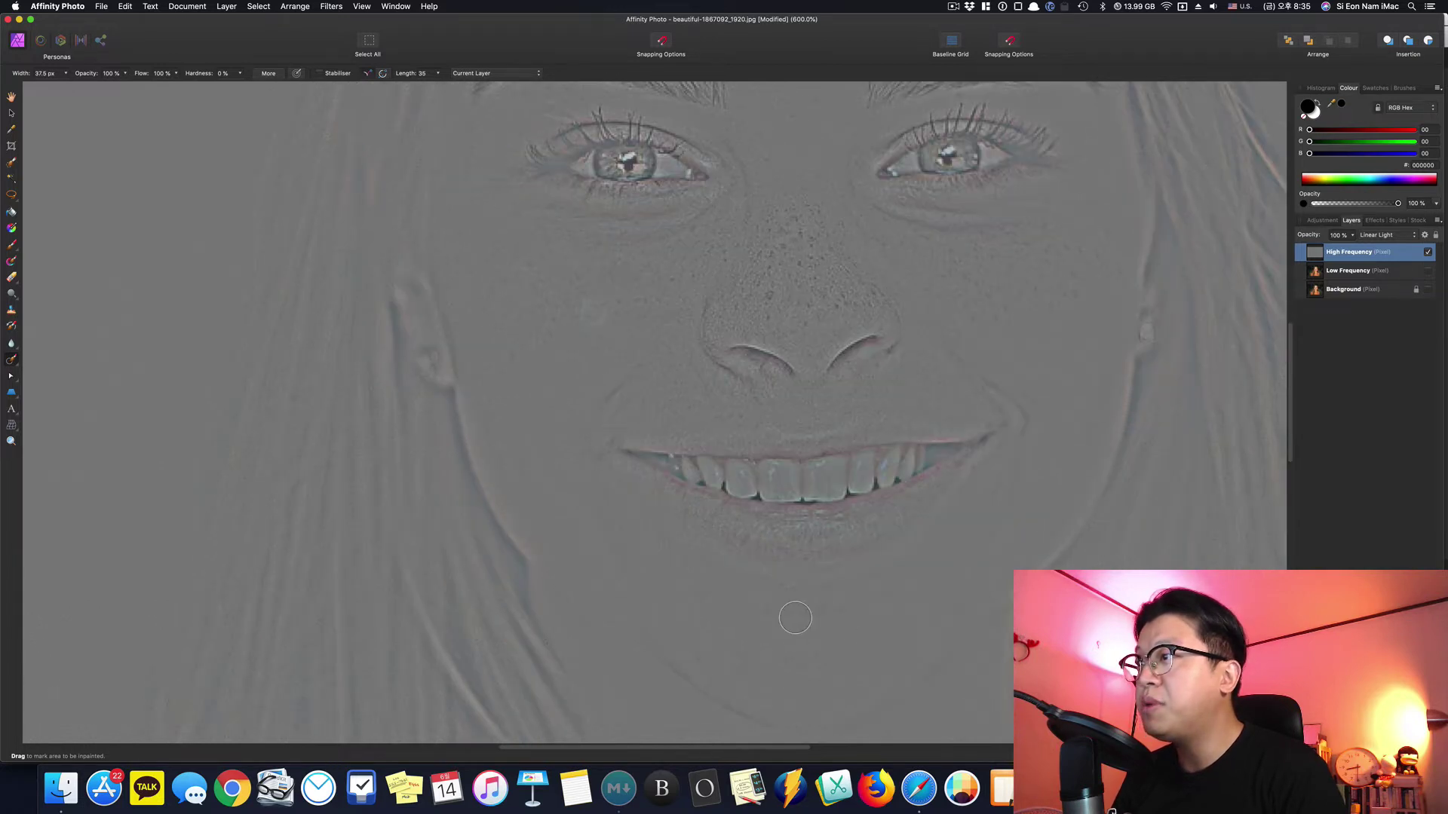
pyautogui.scroll(3, 775, 431)
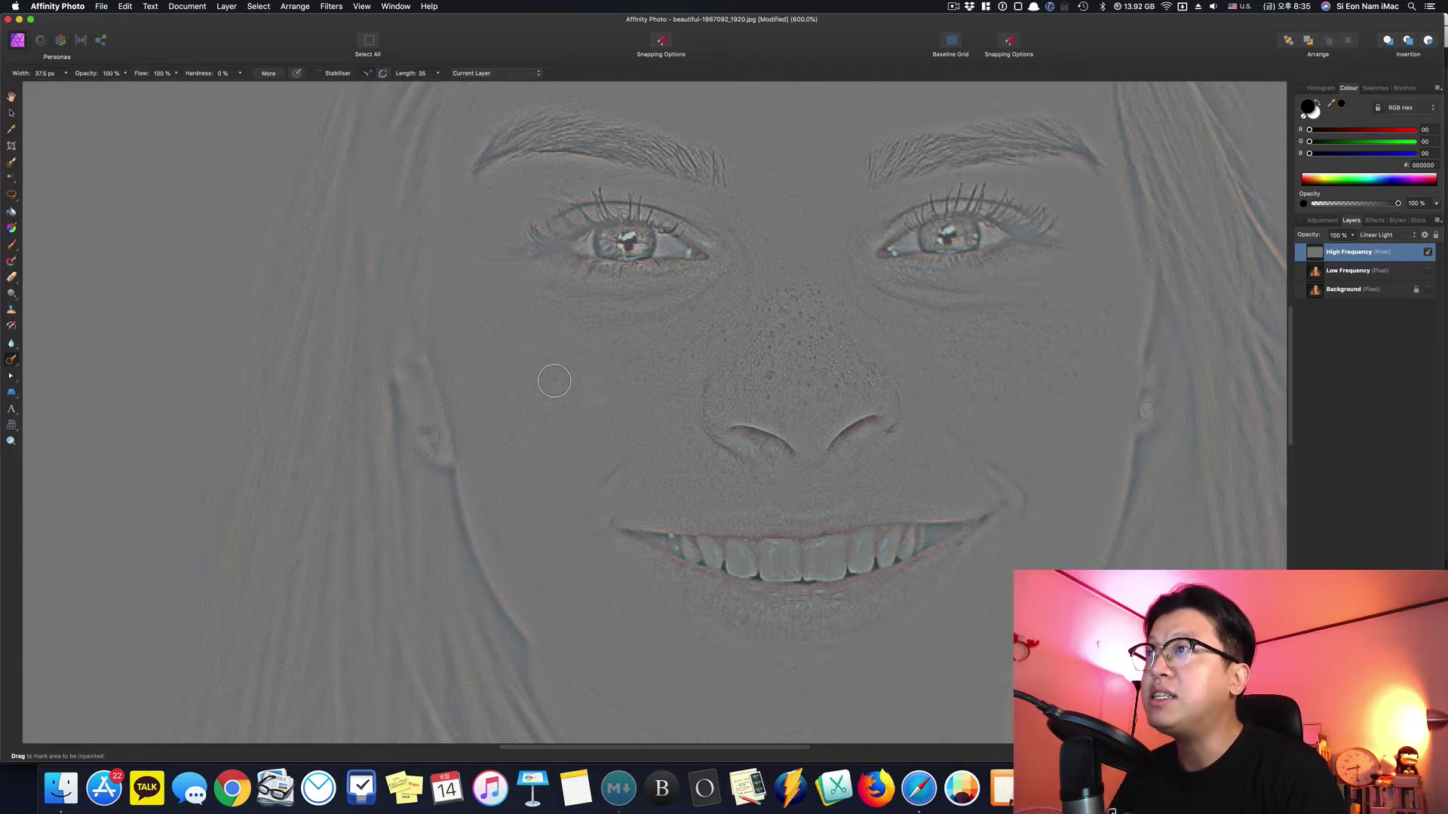
pyautogui.scroll(5, 780, 272)
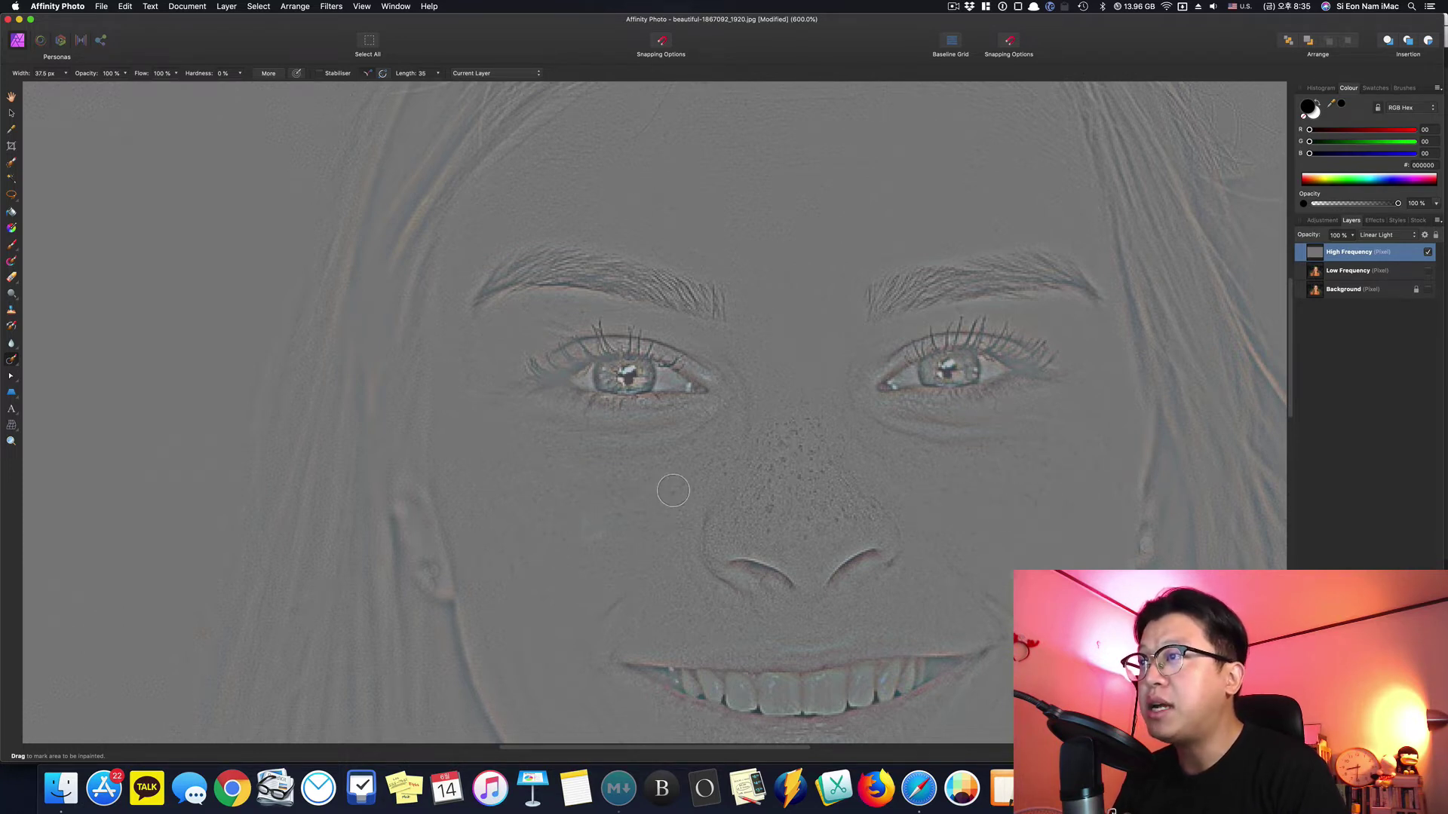
# Step: Inpaint the freckles along the bridge of the nose and the smile lines on both sides of the mouth
pyautogui.moveTo(776, 452)
pyautogui.mouseDown()
pyautogui.moveTo(760, 507)
pyautogui.moveTo(852, 514)
pyautogui.moveTo(804, 475)
pyautogui.moveTo(808, 419)
pyautogui.moveTo(772, 425)
pyautogui.moveTo(800, 482)
pyautogui.moveTo(777, 486)
pyautogui.moveTo(798, 518)
pyautogui.mouseUp()
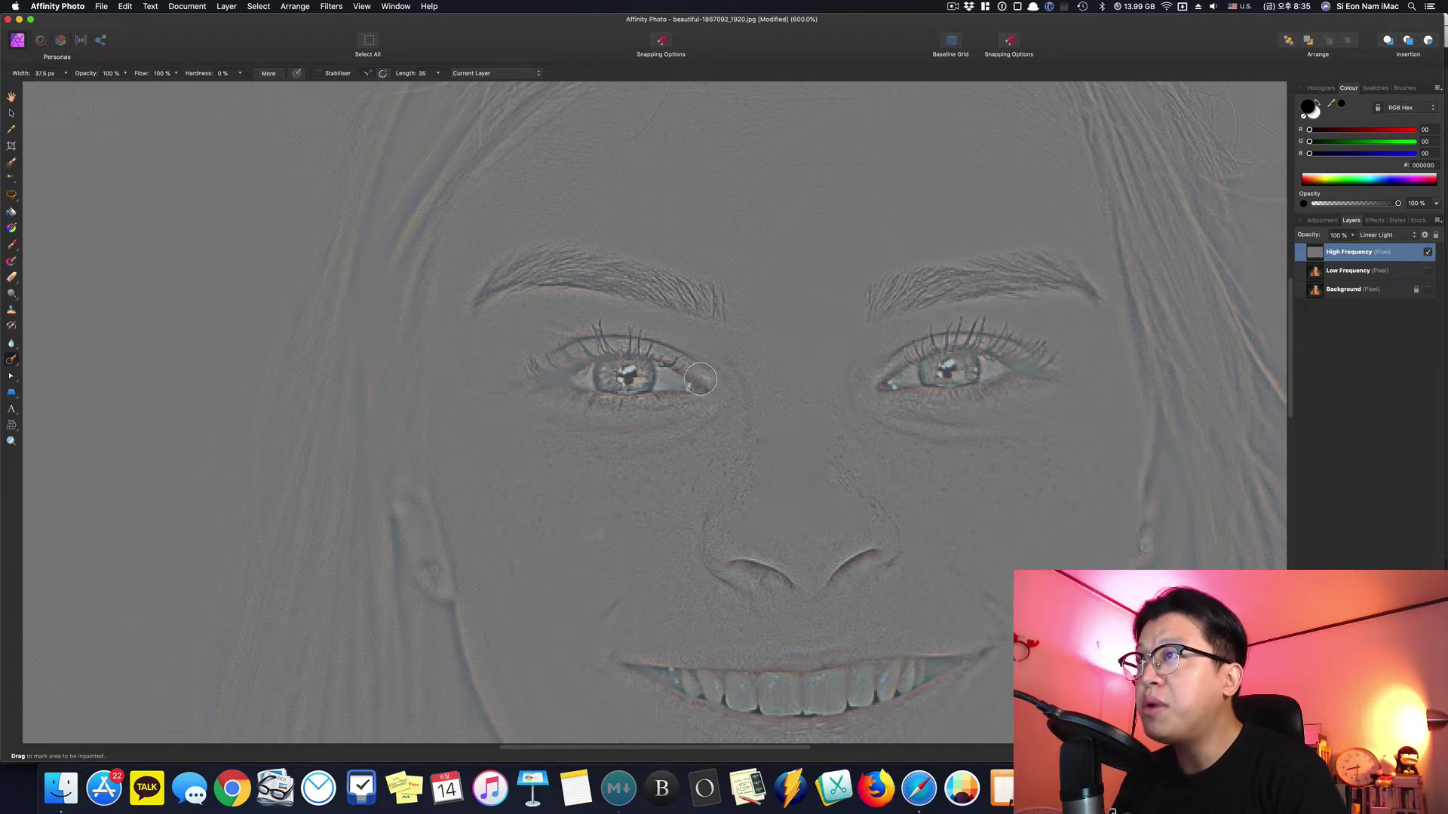
pyautogui.scroll(-3, 570, 400)
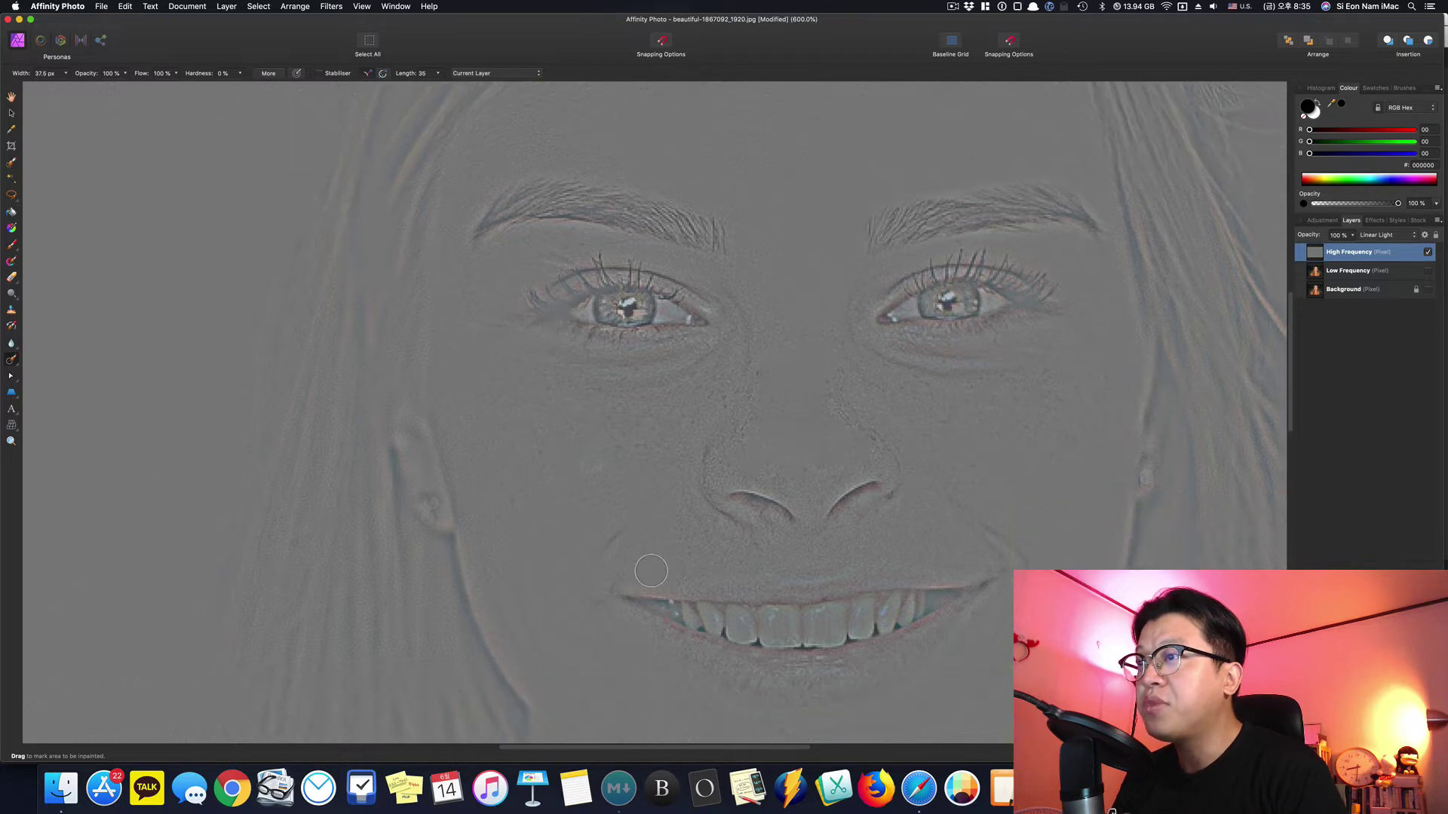
pyautogui.moveTo(623, 527); pyautogui.dragTo(592, 562)
pyautogui.moveTo(963, 518); pyautogui.dragTo(1048, 554)
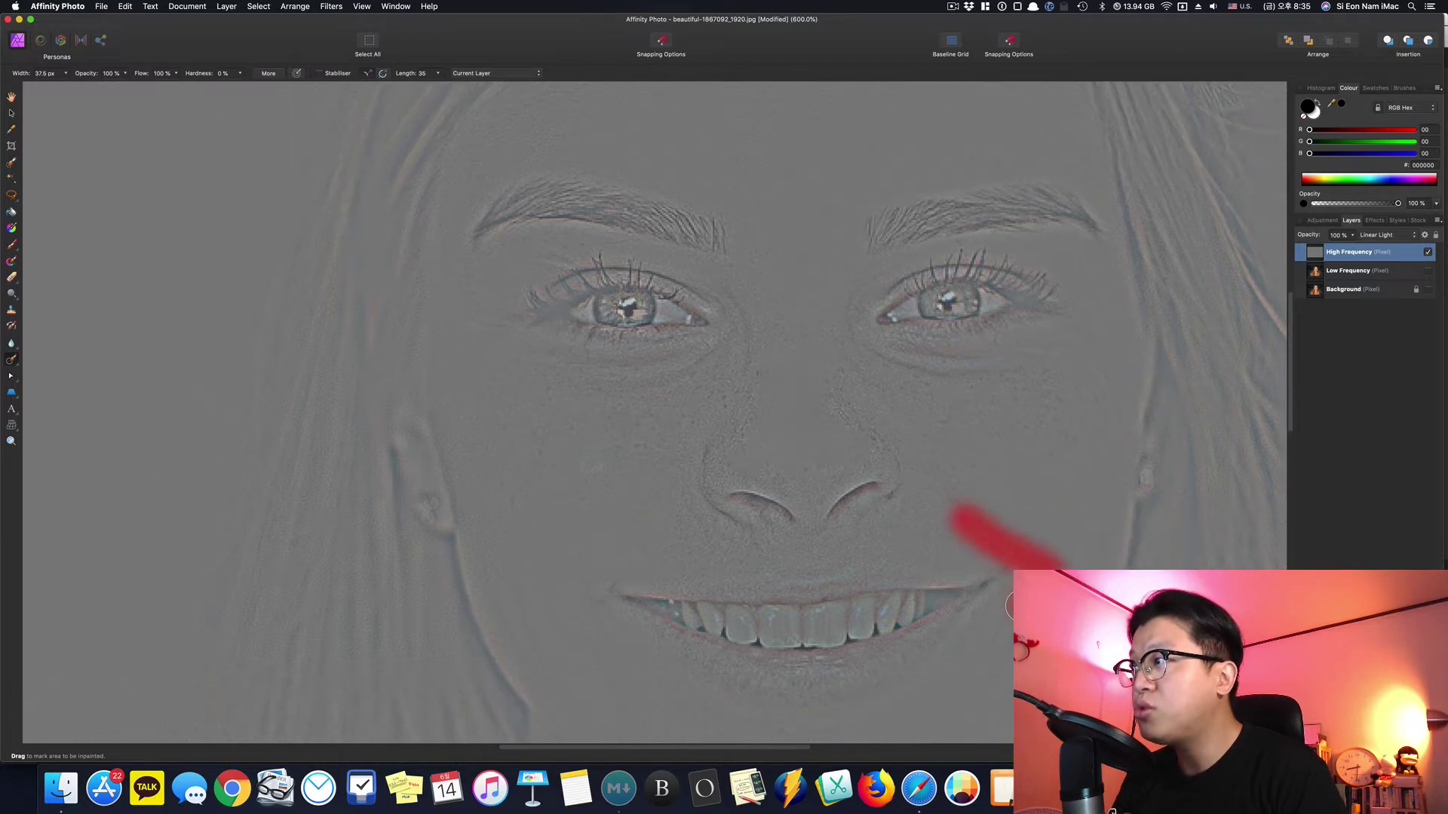
pyautogui.scroll(-6, 973, 641)
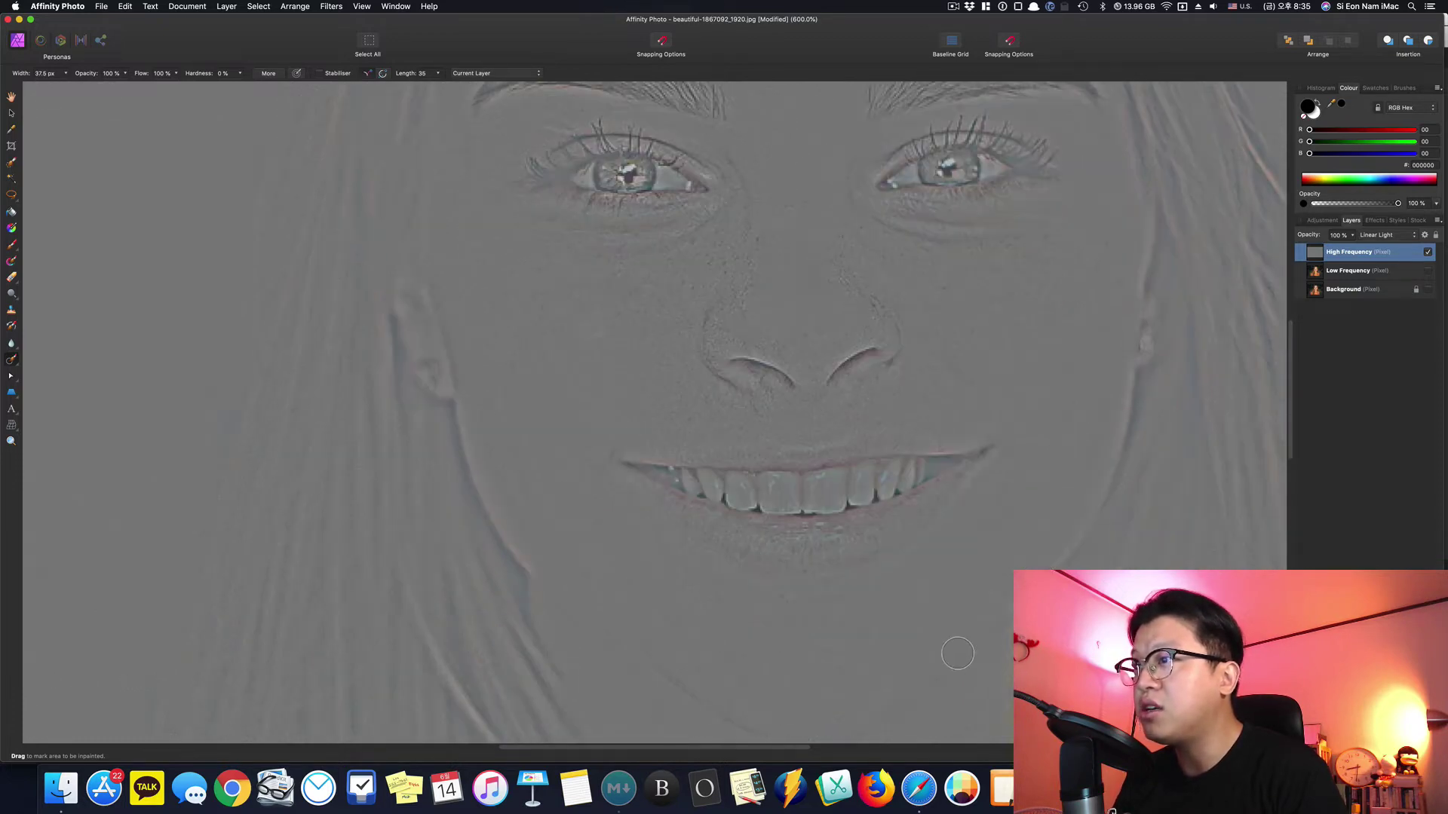
pyautogui.scroll(6, 709, 483)
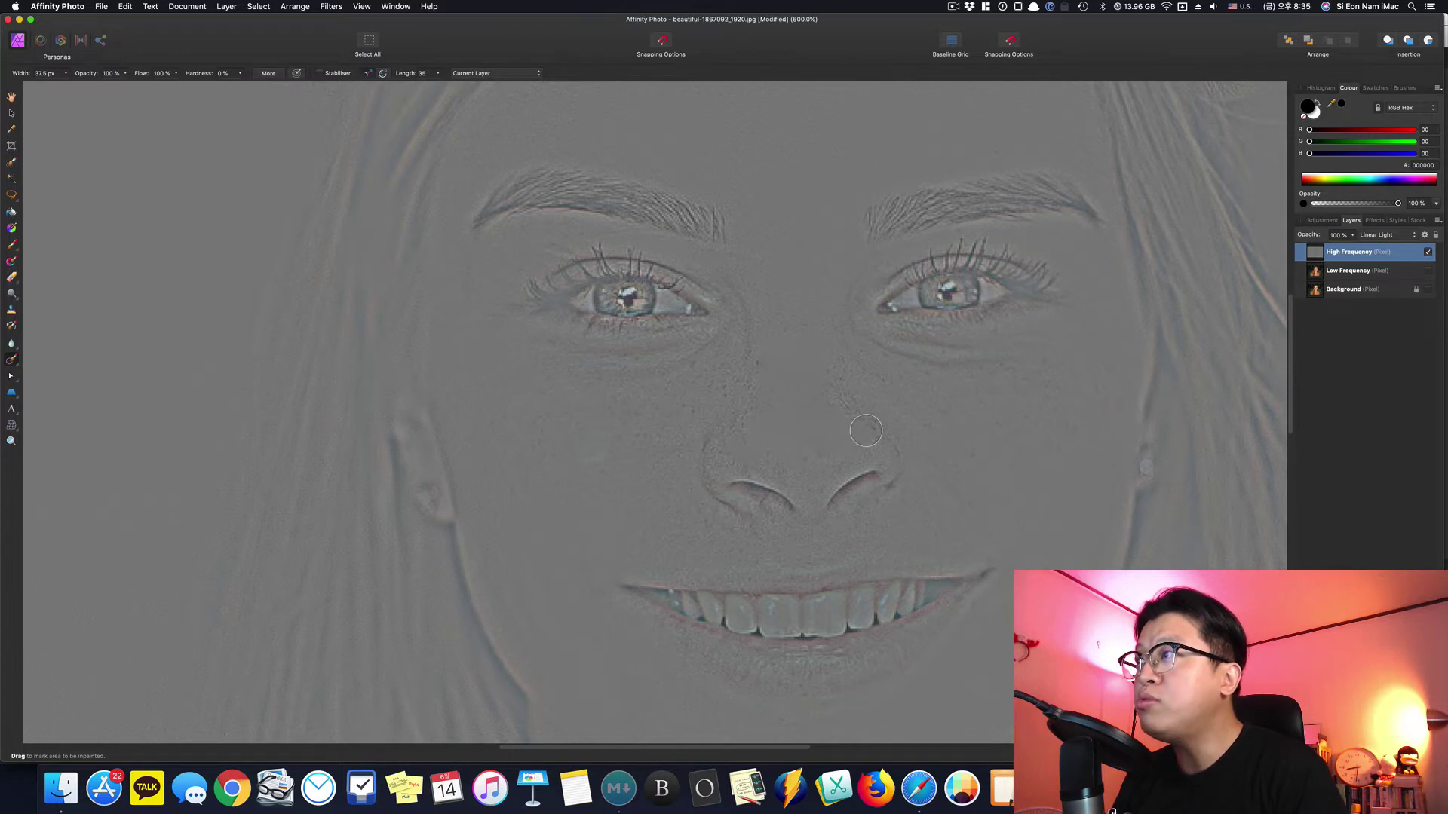
# Step: Inpaint the remaining texture spots on the sides and tip of the nose and the adjoining cheek
pyautogui.moveTo(830, 386)
pyautogui.mouseDown()
pyautogui.moveTo(874, 430)
pyautogui.moveTo(902, 496)
pyautogui.moveTo(918, 493)
pyautogui.mouseUp()
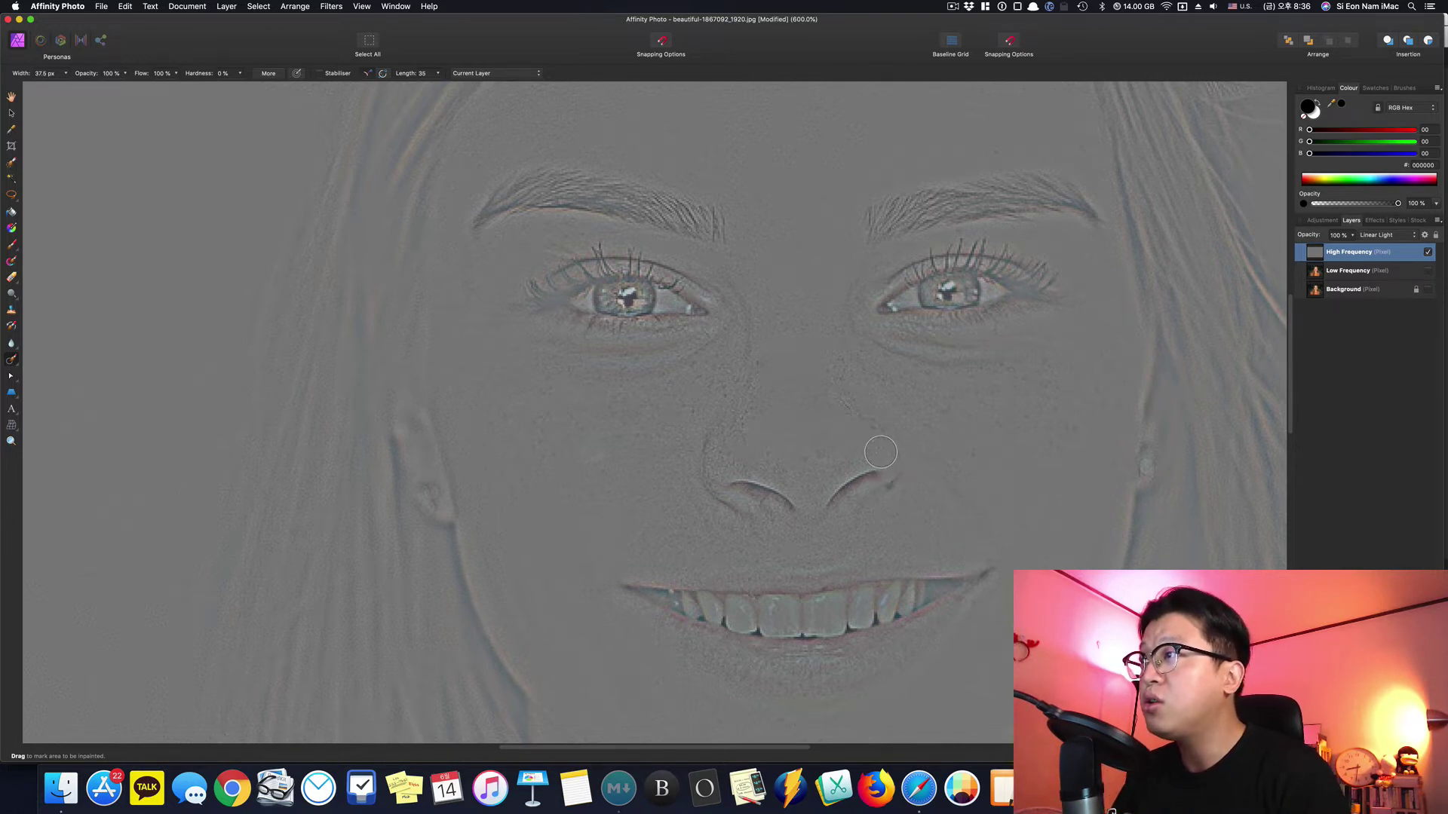
pyautogui.moveTo(736, 440); pyautogui.dragTo(765, 371)
pyautogui.moveTo(774, 460)
pyautogui.mouseDown()
pyautogui.moveTo(801, 486)
pyautogui.moveTo(848, 464)
pyautogui.mouseUp()
pyautogui.moveTo(830, 469); pyautogui.dragTo(733, 457)
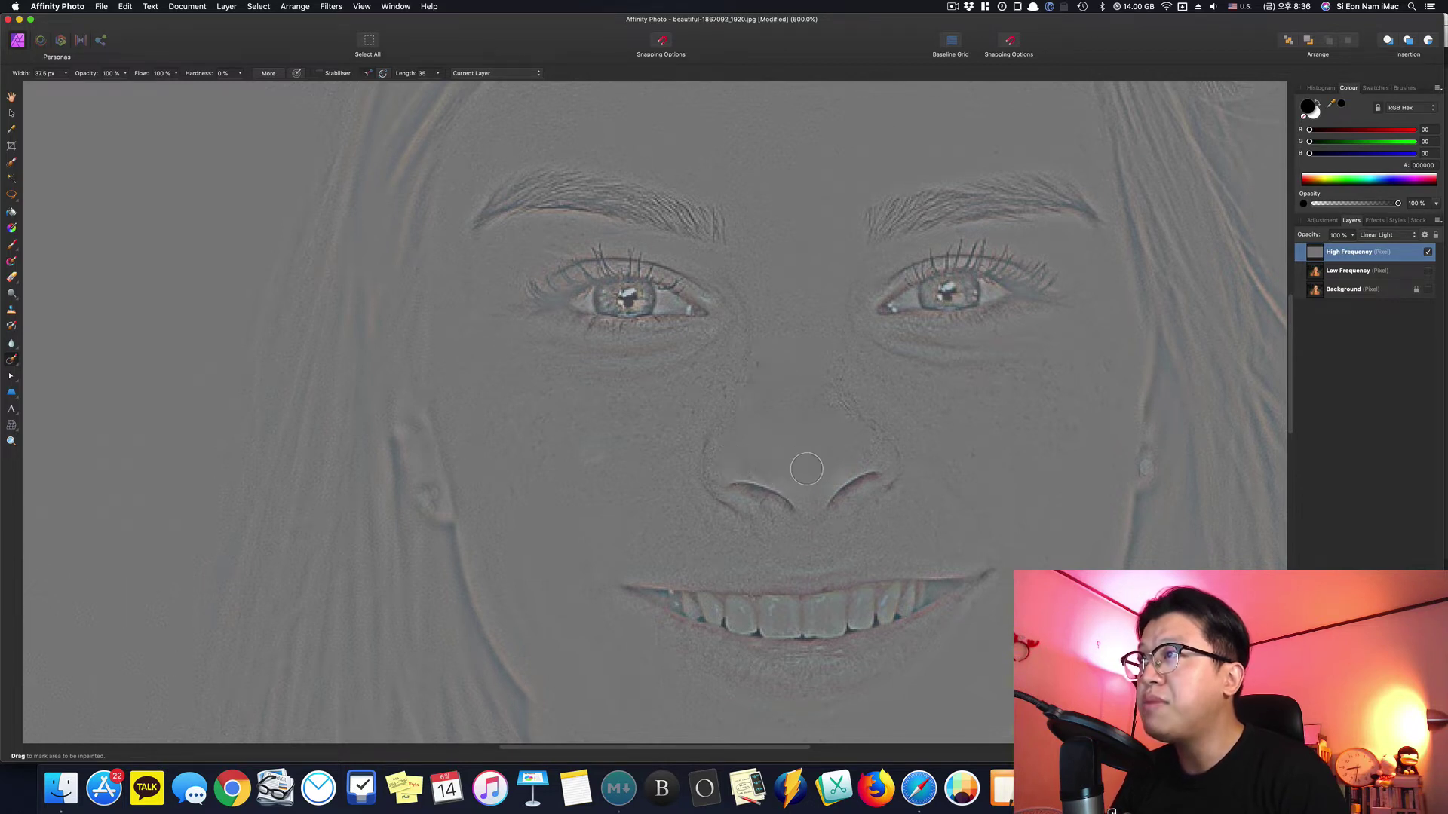
pyautogui.scroll(2, 806, 469)
pyautogui.moveTo(849, 388)
pyautogui.mouseDown()
pyautogui.moveTo(933, 455)
pyautogui.moveTo(1028, 434)
pyautogui.moveTo(981, 465)
pyautogui.moveTo(994, 527)
pyautogui.moveTo(960, 523)
pyautogui.moveTo(1014, 550)
pyautogui.mouseUp()
pyautogui.scroll(1, 895, 437)
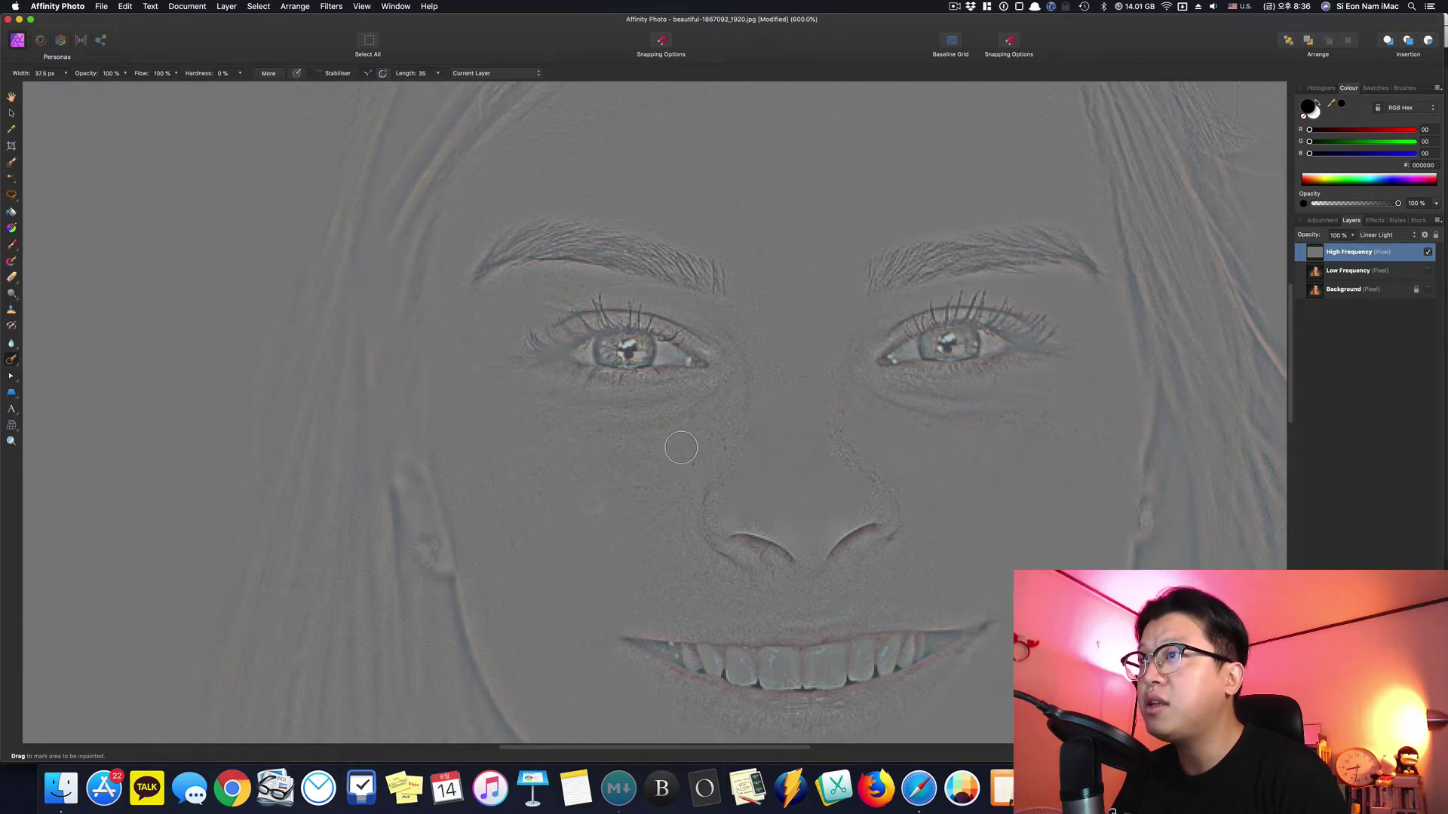
# Step: Show the Low Frequency layer again to view the retouched face in colour
pyautogui.scroll(3, 805, 434)
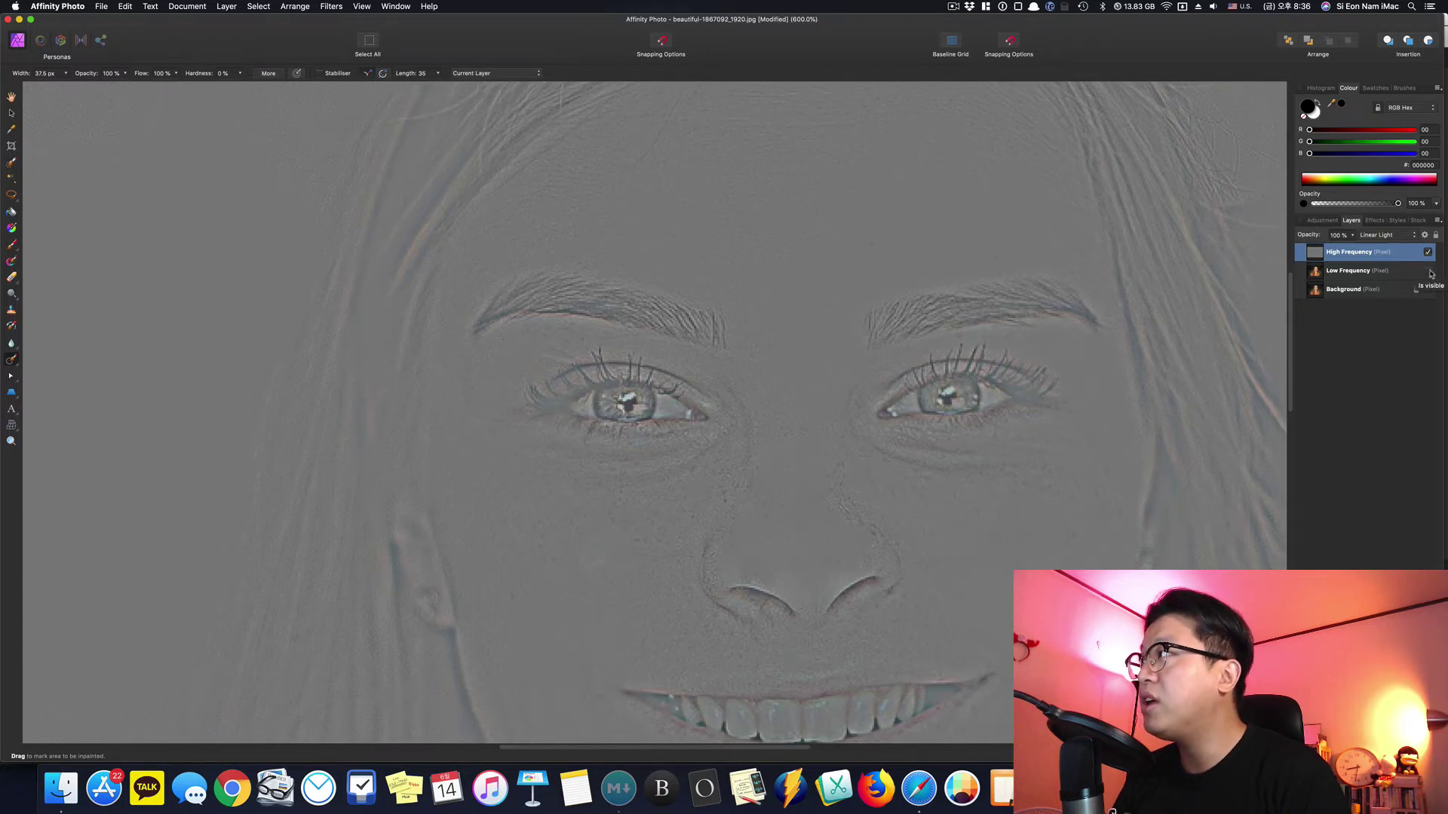
pyautogui.click(1427, 270)
pyautogui.scroll(-3, 595, 492)
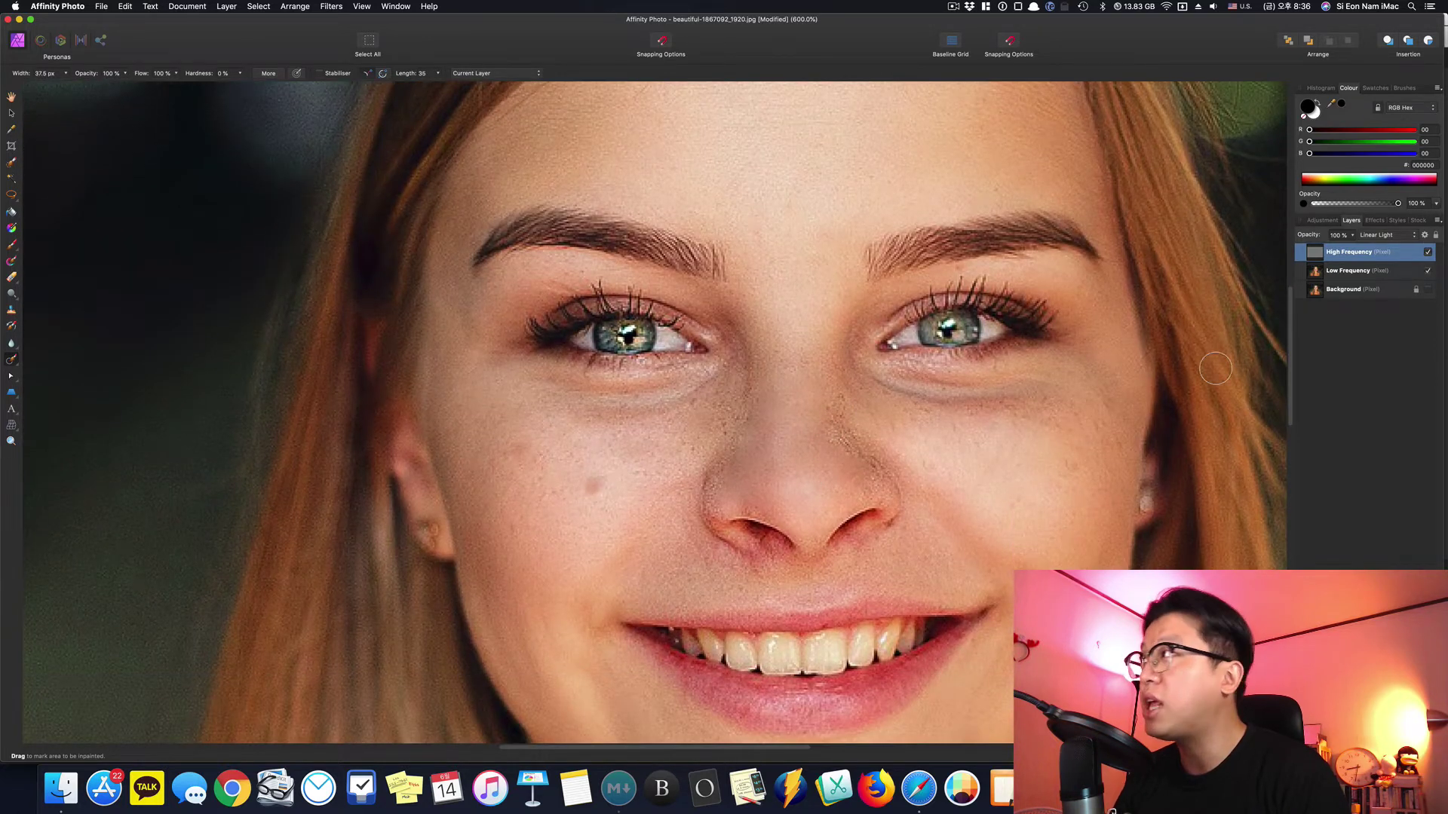
# Step: Compare the skin texture with and without the Low Frequency layer and inpaint the mole on the cheek in the High Frequency layer
pyautogui.click(1428, 270)
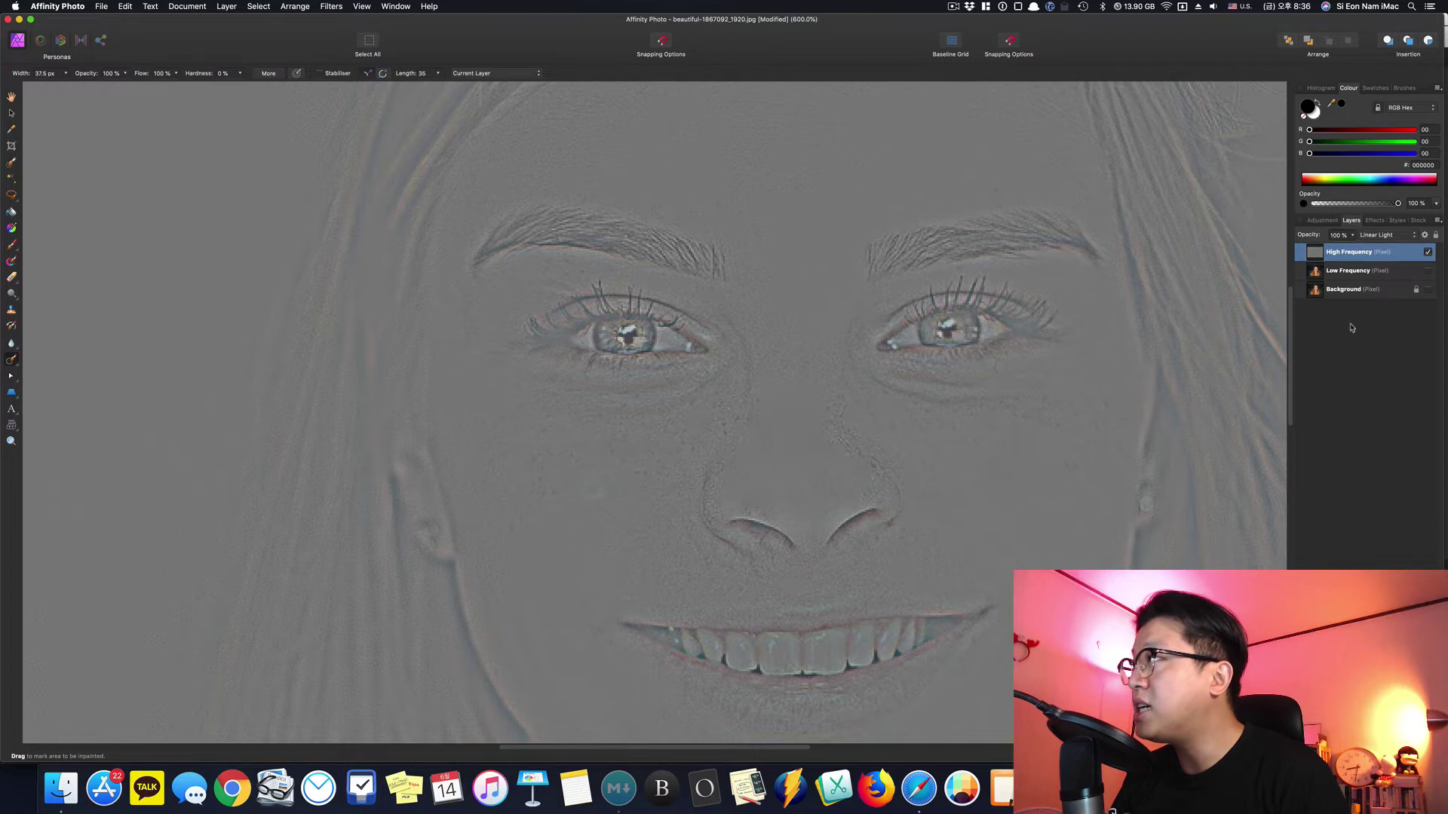
pyautogui.click(1428, 271)
pyautogui.click(1428, 272)
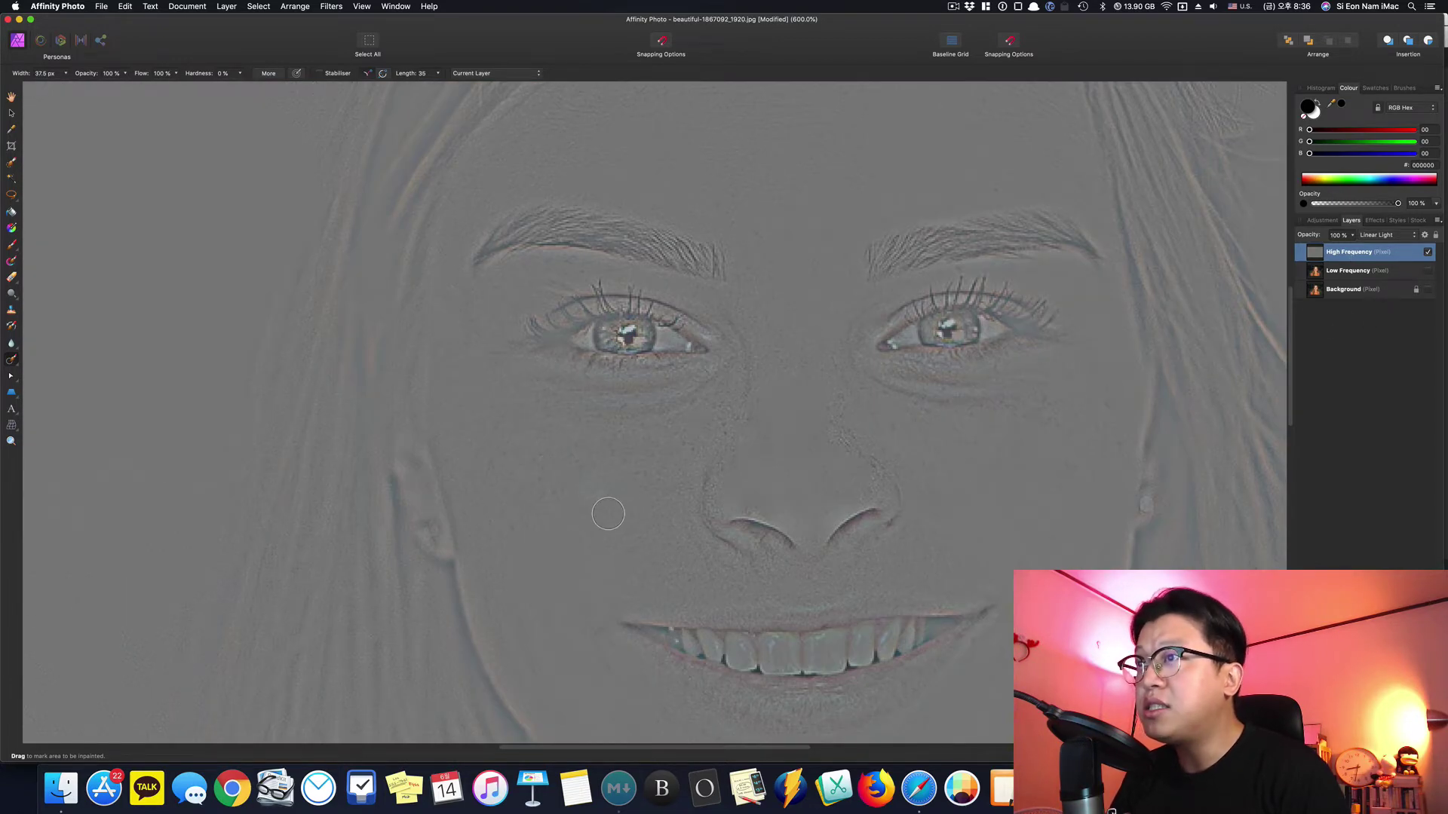
pyautogui.click(1428, 271)
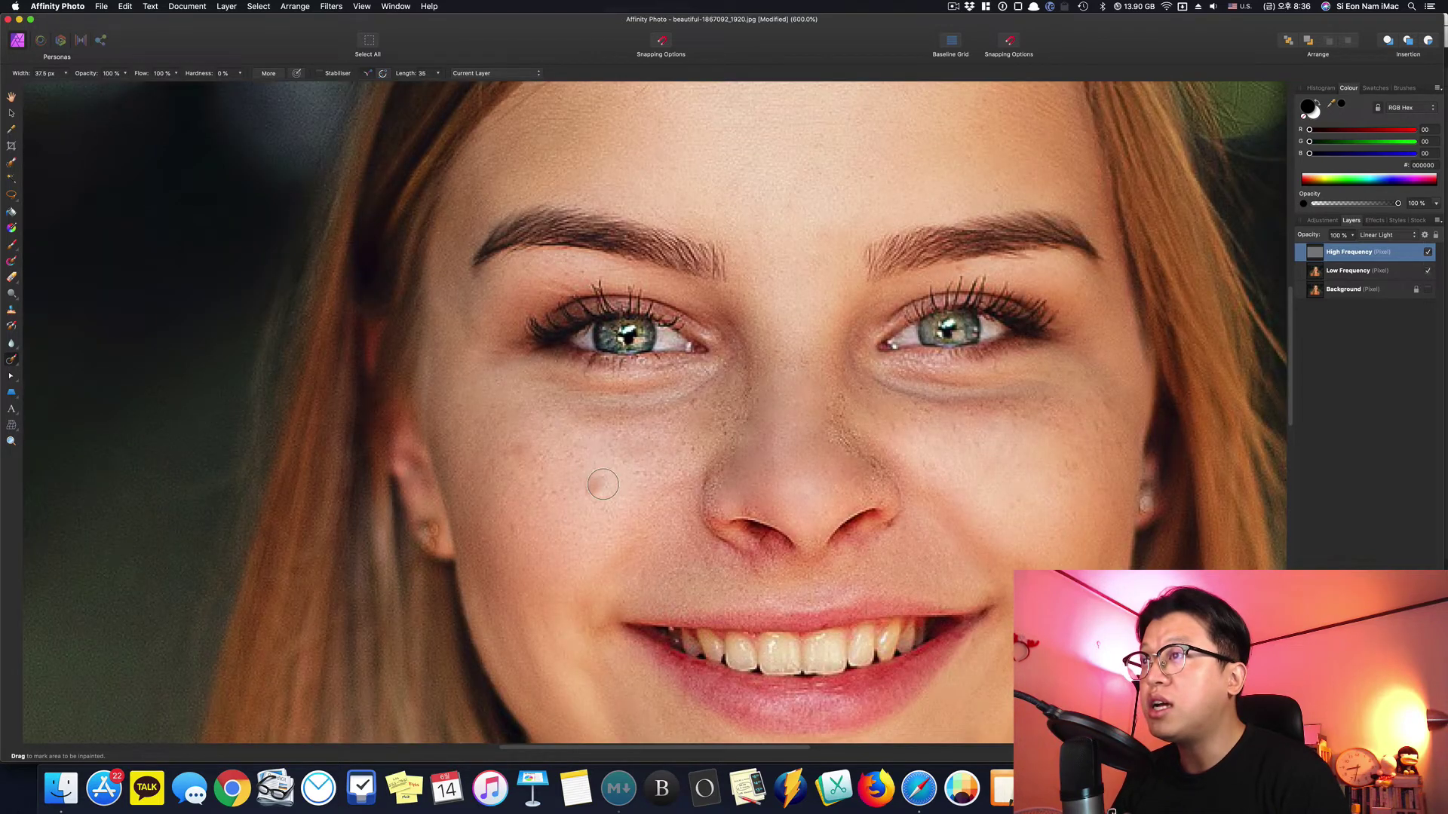
pyautogui.moveTo(592, 485); pyautogui.dragTo(577, 491)
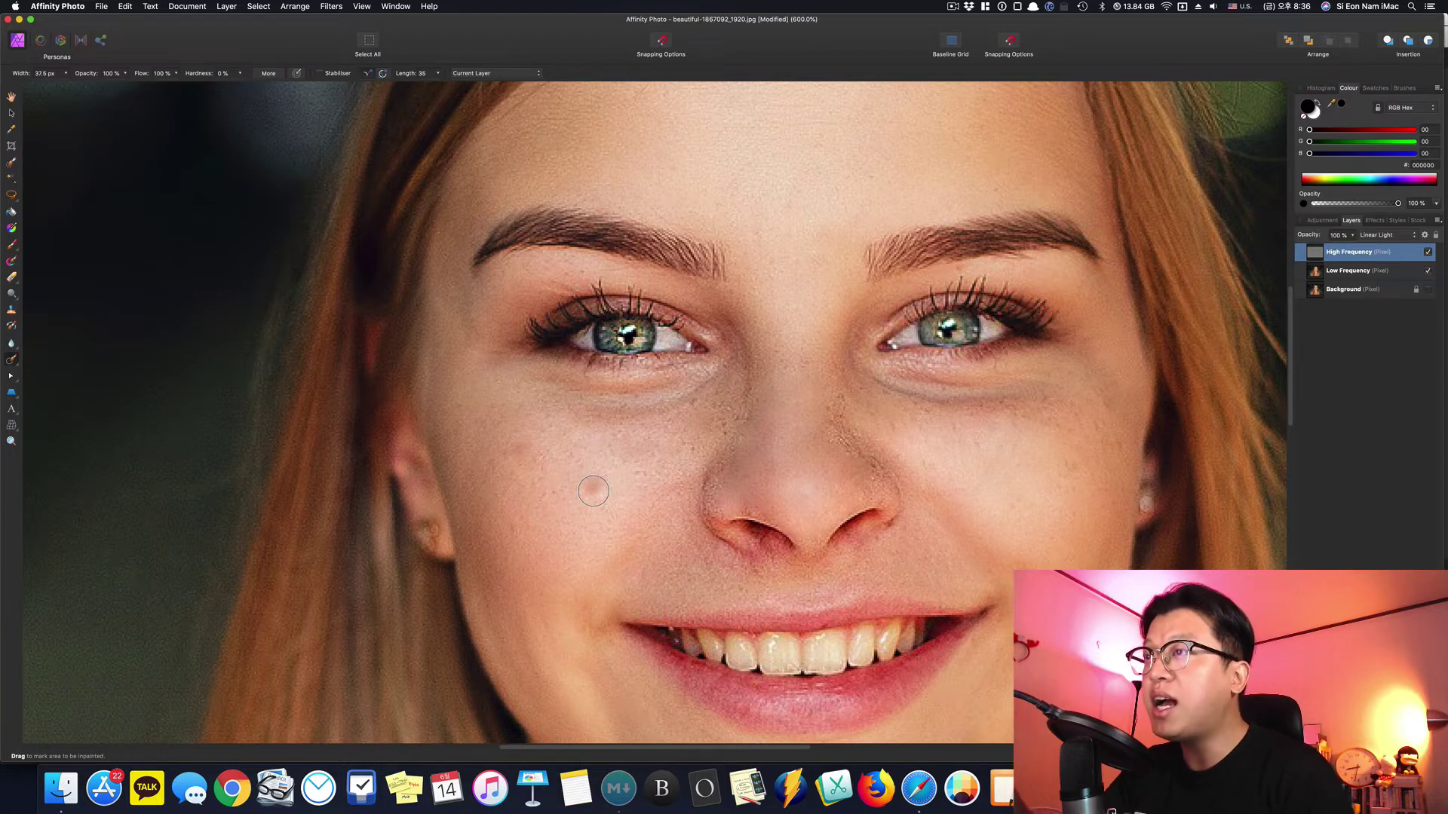
# Step: Examine the retouched skin up close from forehead to chin and in the whole portrait
pyautogui.click(1349, 275)
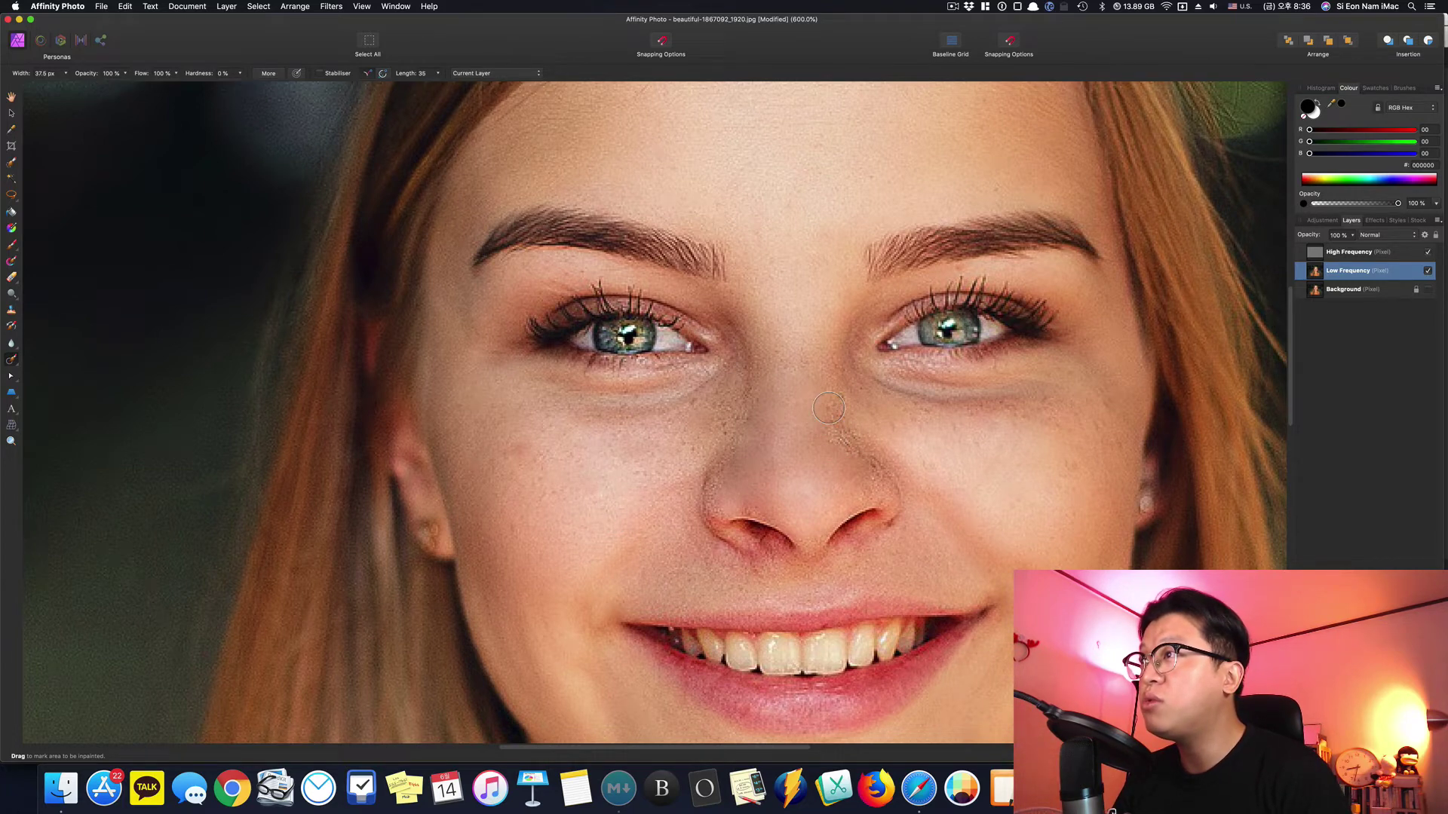
pyautogui.scroll(3, 808, 356)
pyautogui.scroll(-3, 905, 422)
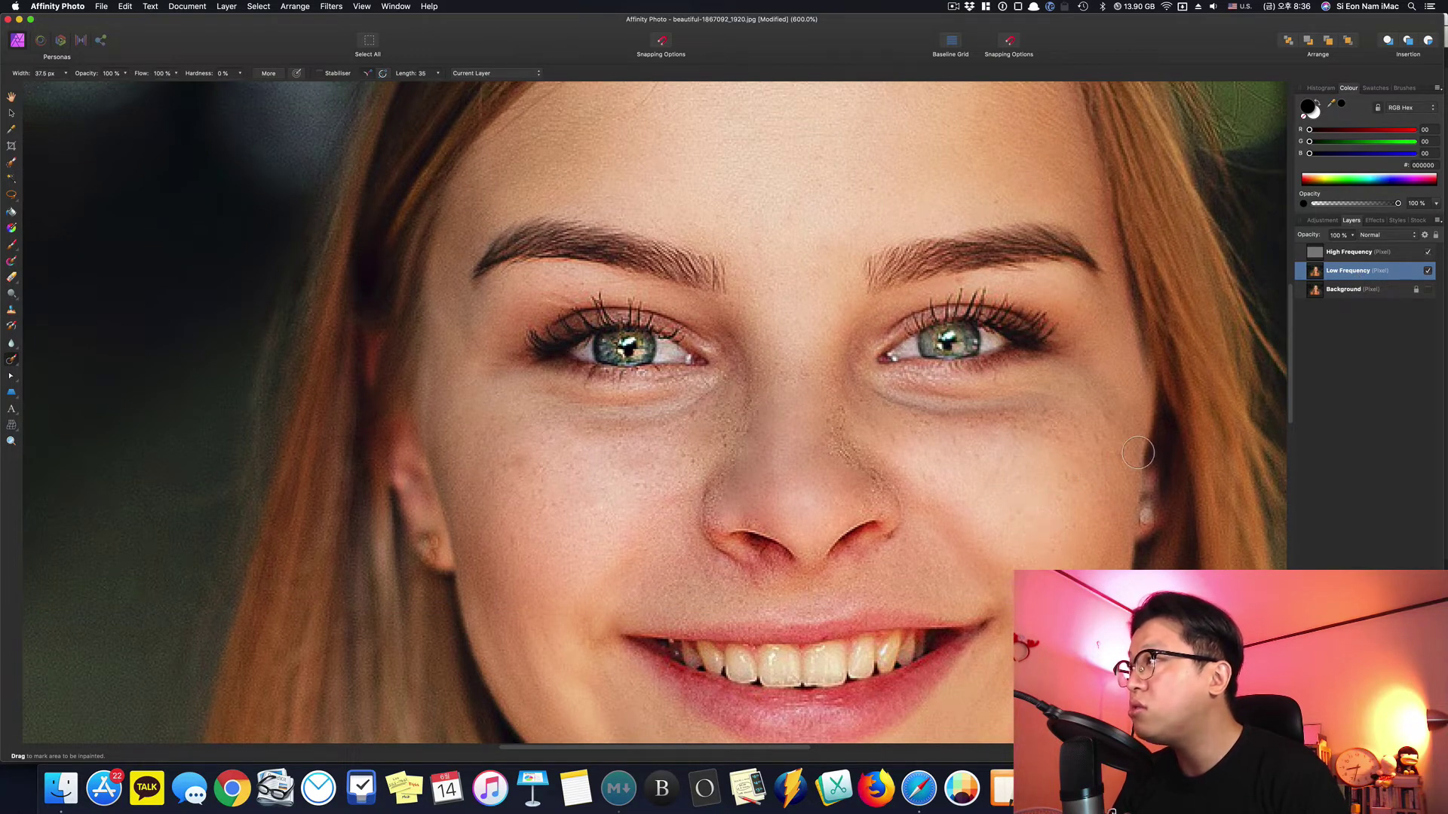
pyautogui.scroll(-3, 1116, 470)
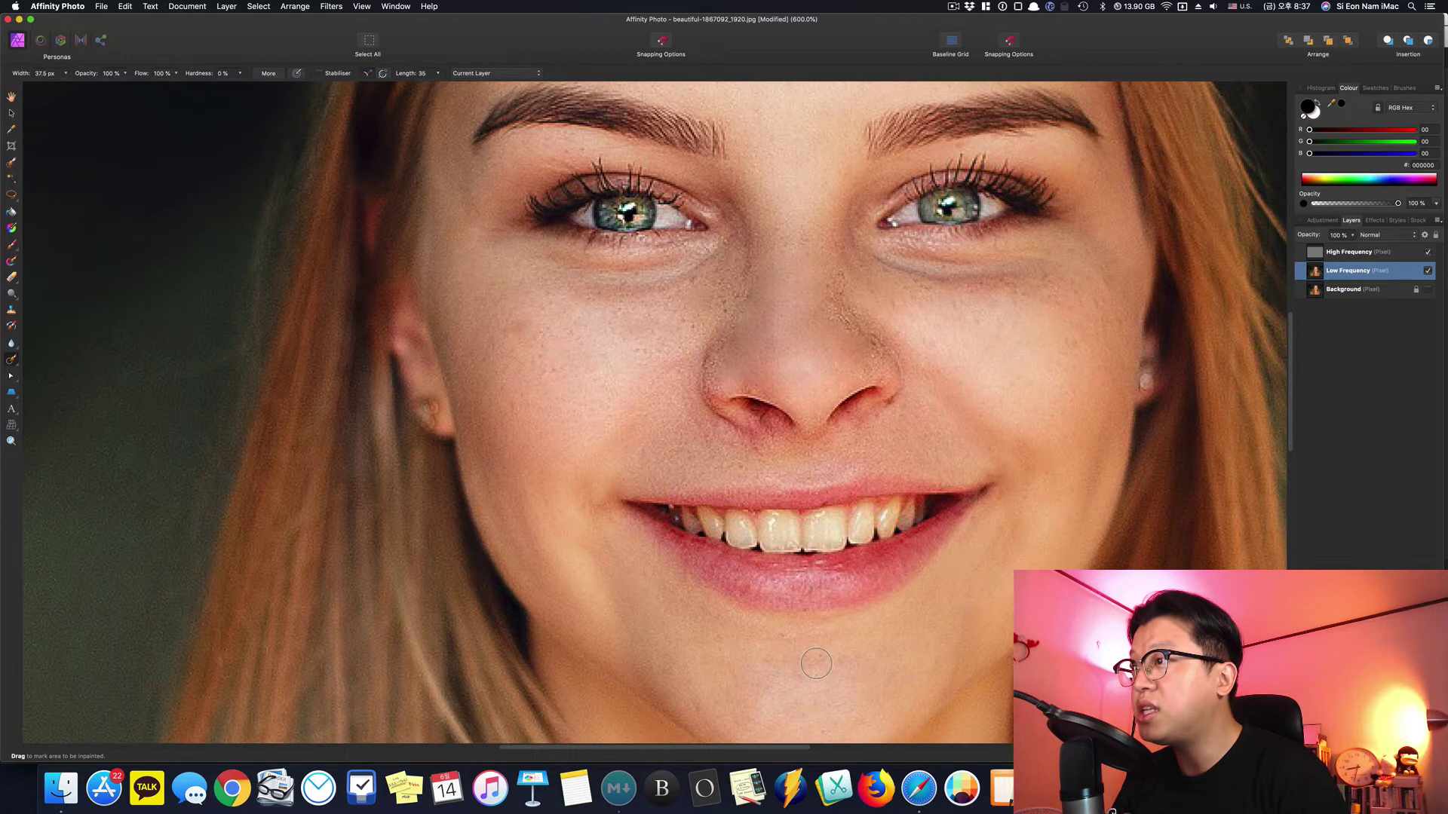
pyautogui.scroll(2, 916, 457)
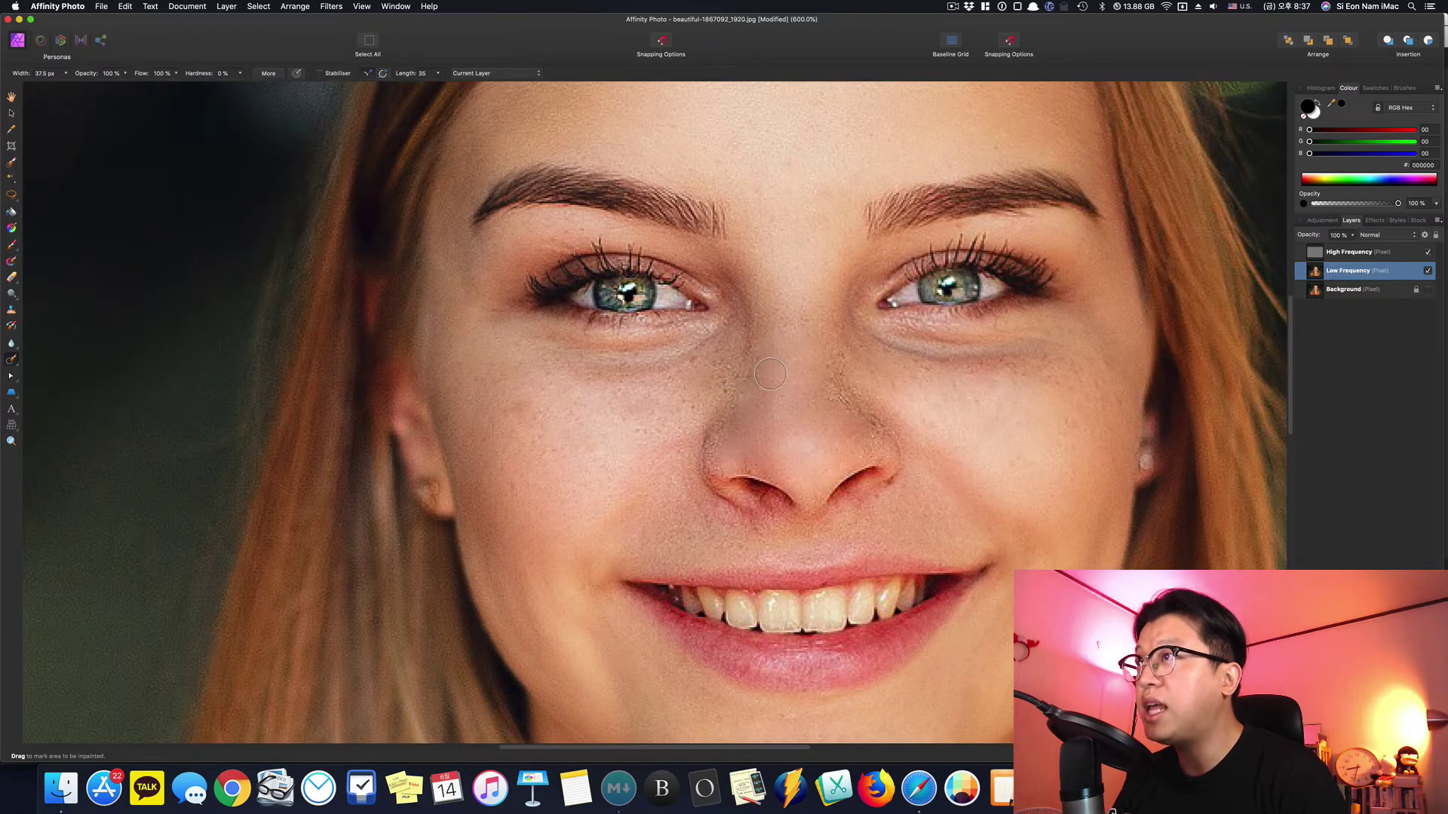
pyautogui.click(1340, 252)
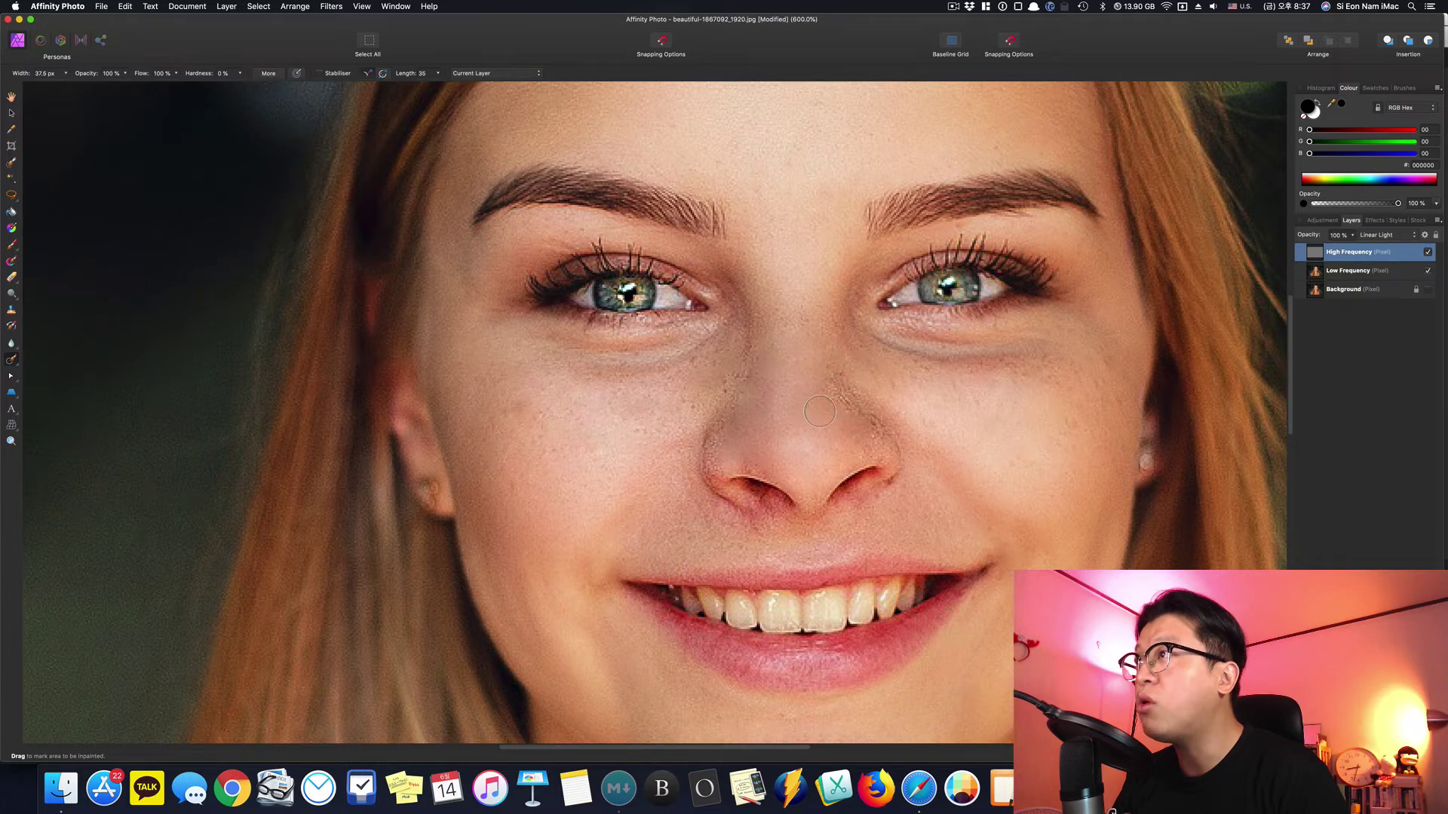
pyautogui.scroll(-3, 820, 411)
pyautogui.press('super+0')
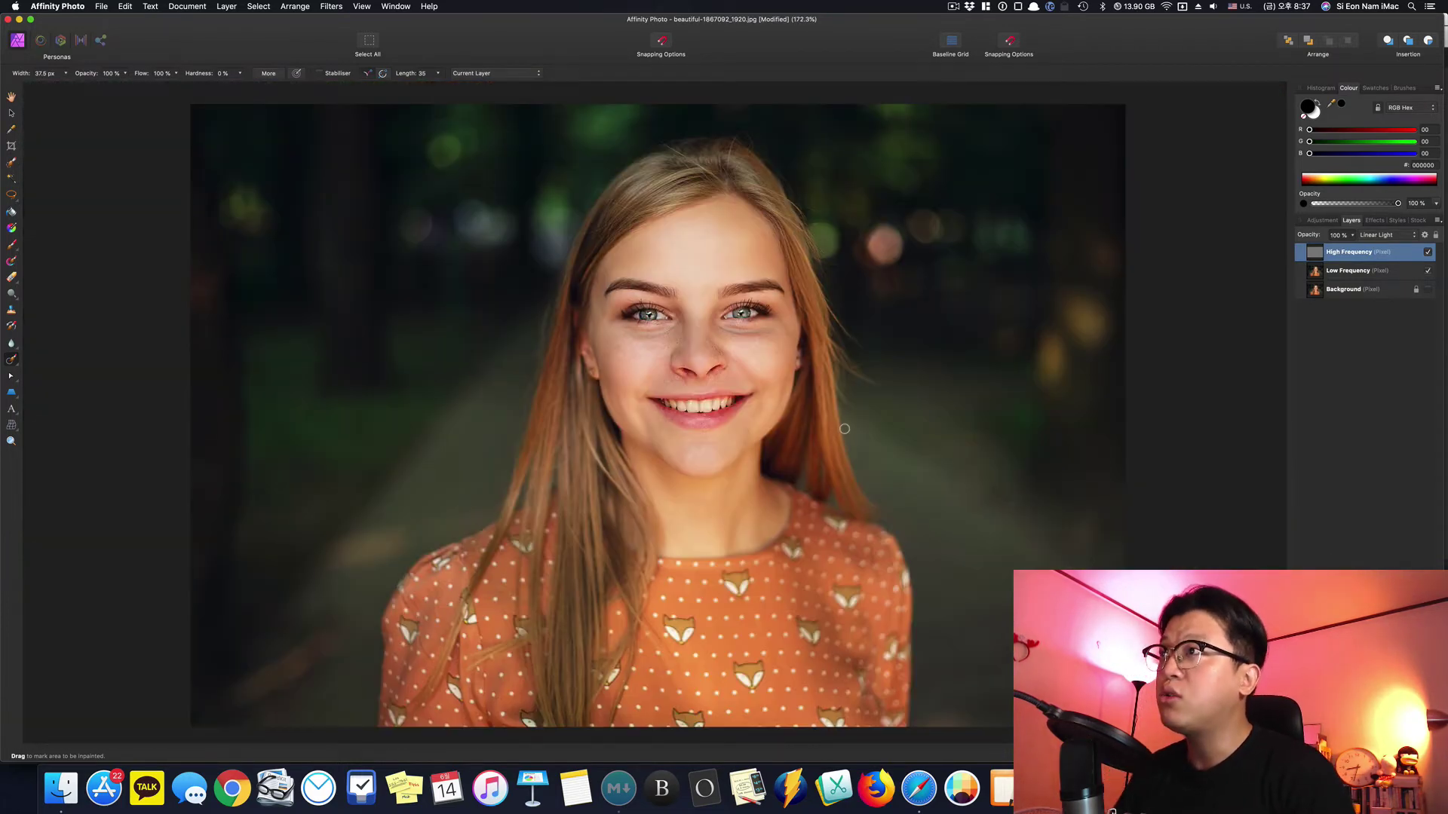
pyautogui.keyDown('shift'); pyautogui.click(1412, 271); pyautogui.keyUp('shift')
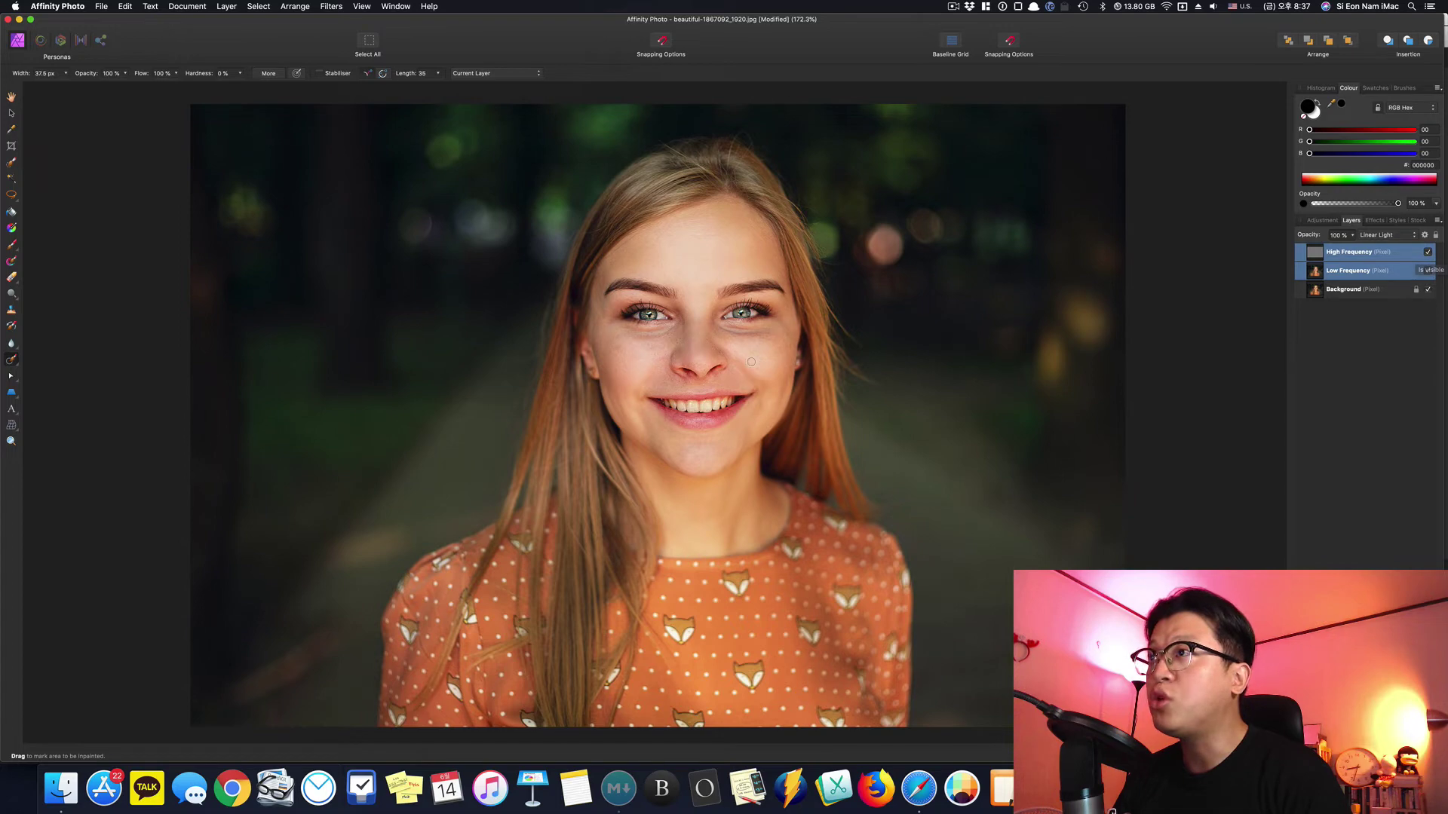
pyautogui.scroll(6, 741, 361)
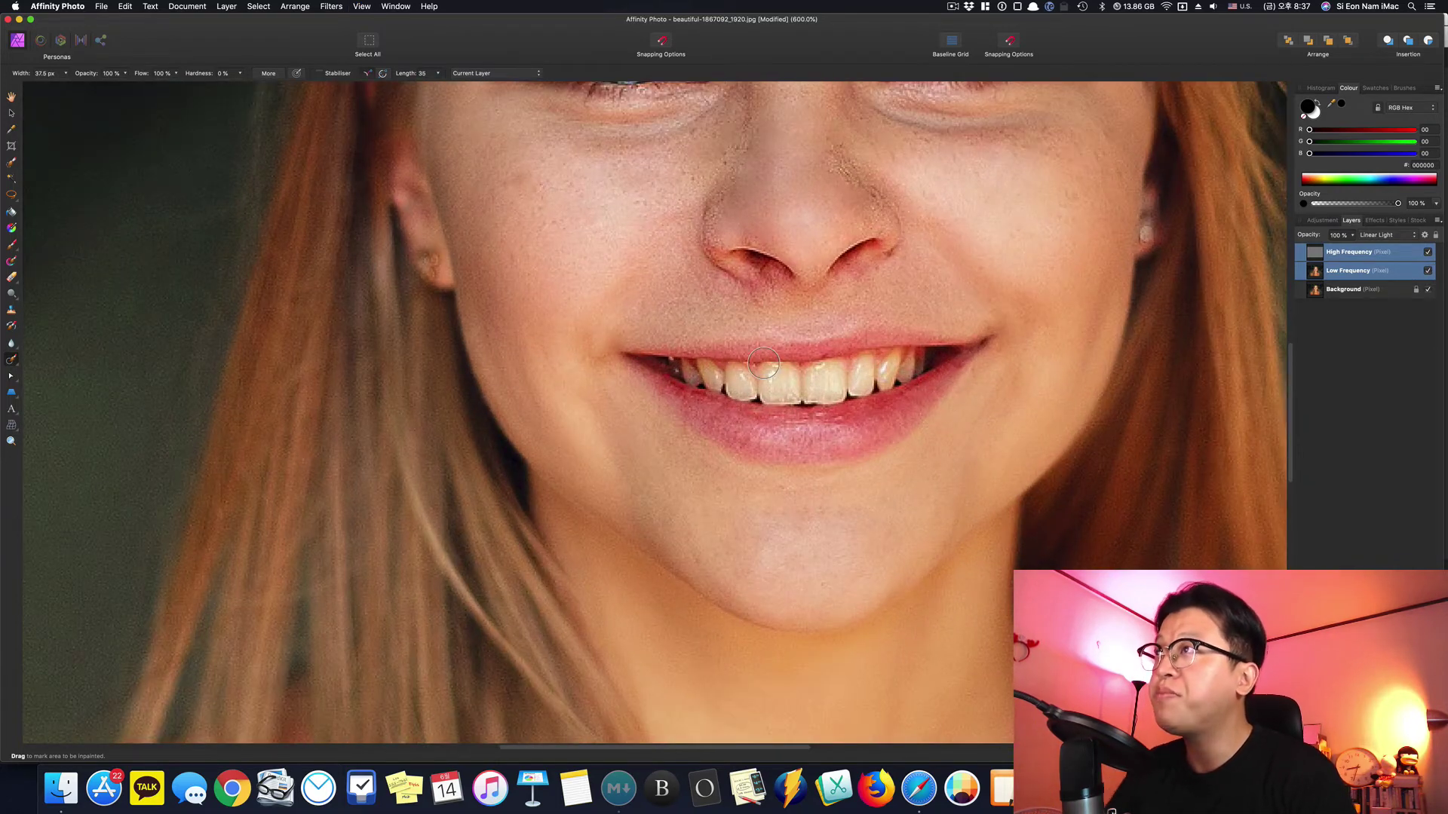
pyautogui.scroll(4, 893, 400)
# Step: Isolate the High Frequency layer, inpaint the leftover spot on the cheek, and show the Low Frequency layer again
pyautogui.keyDown('alt'); pyautogui.click(1428, 252); pyautogui.keyUp('alt')
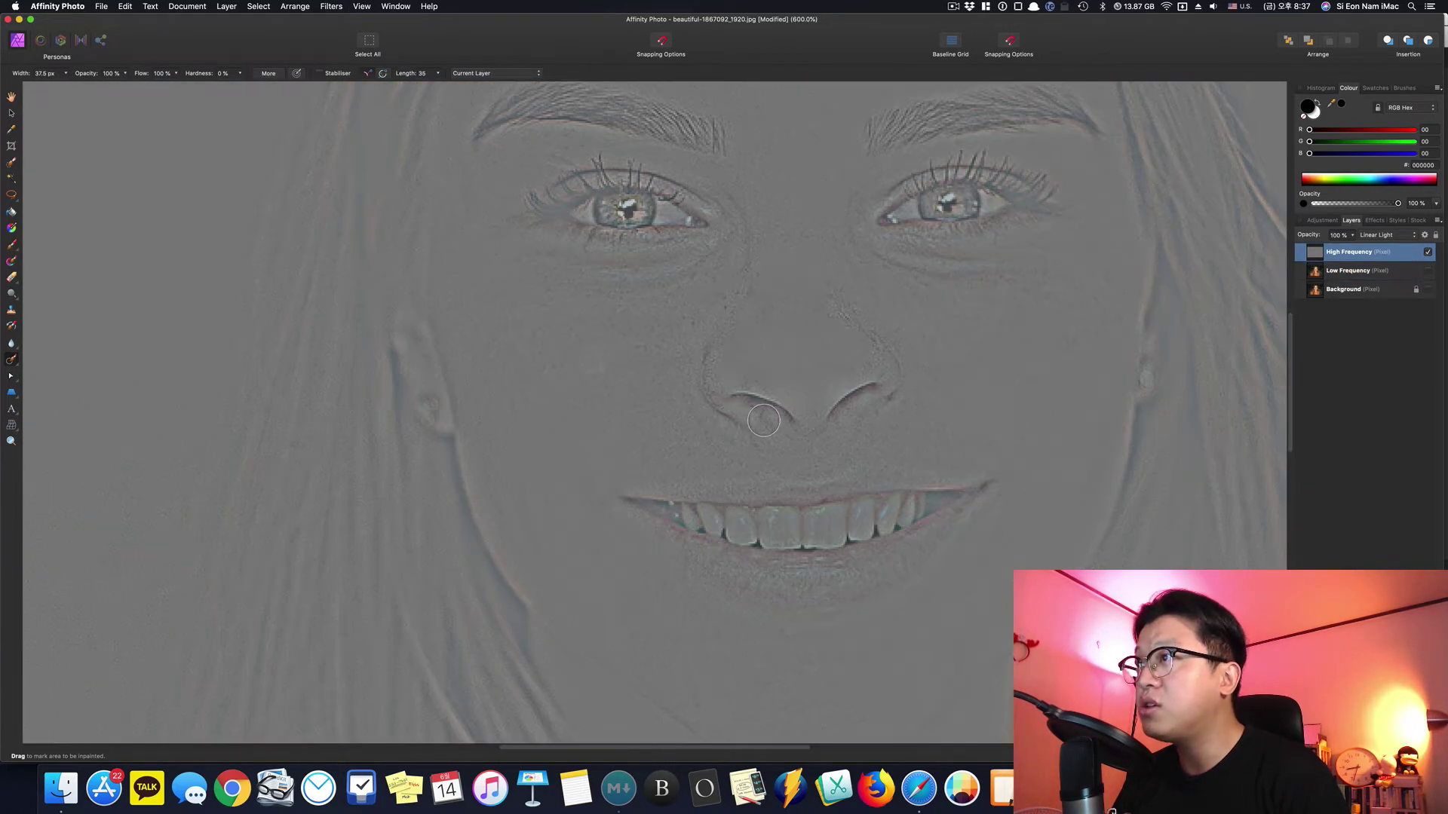
pyautogui.scroll(2, 835, 444)
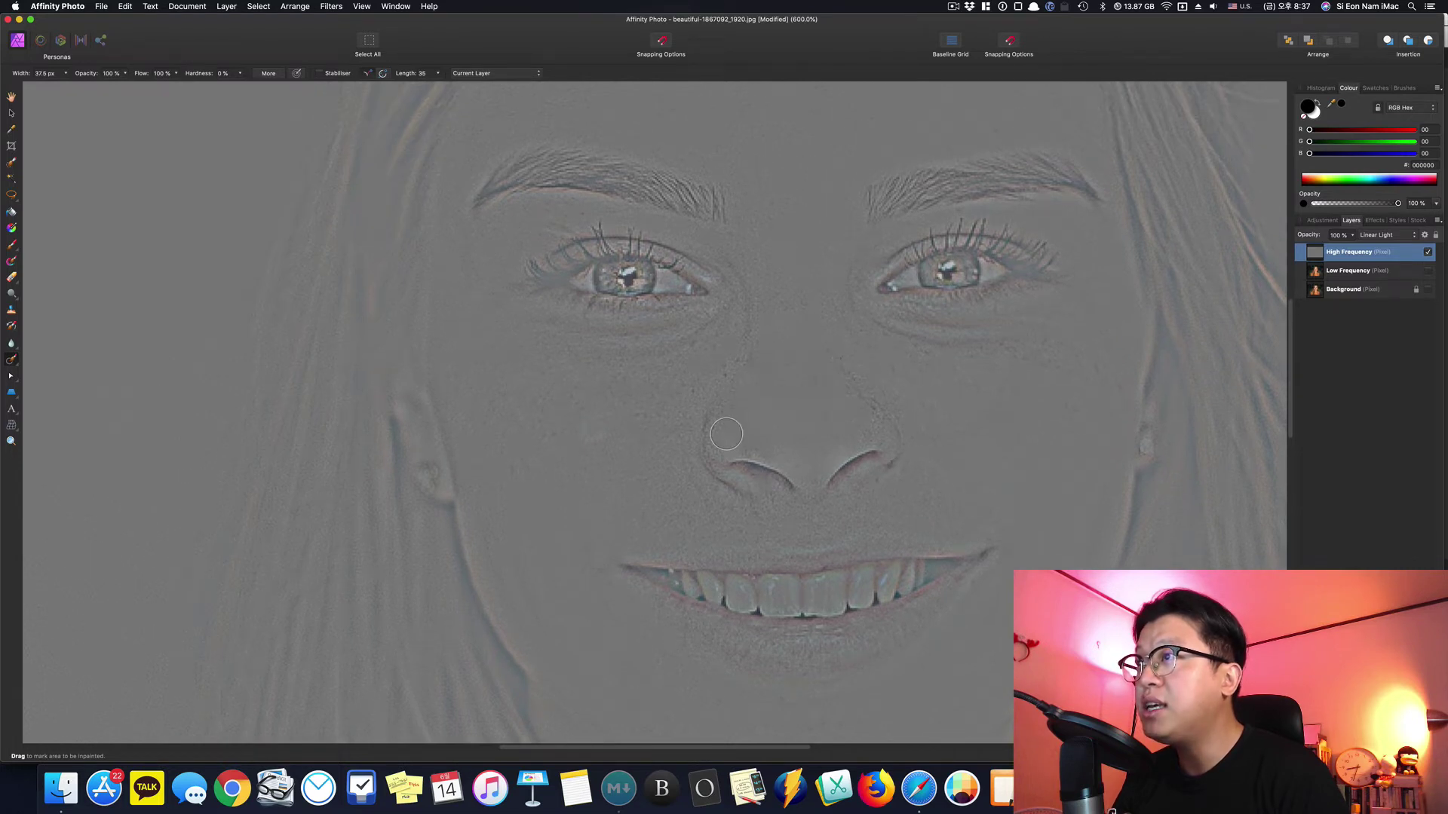
pyautogui.scroll(5, 834, 411)
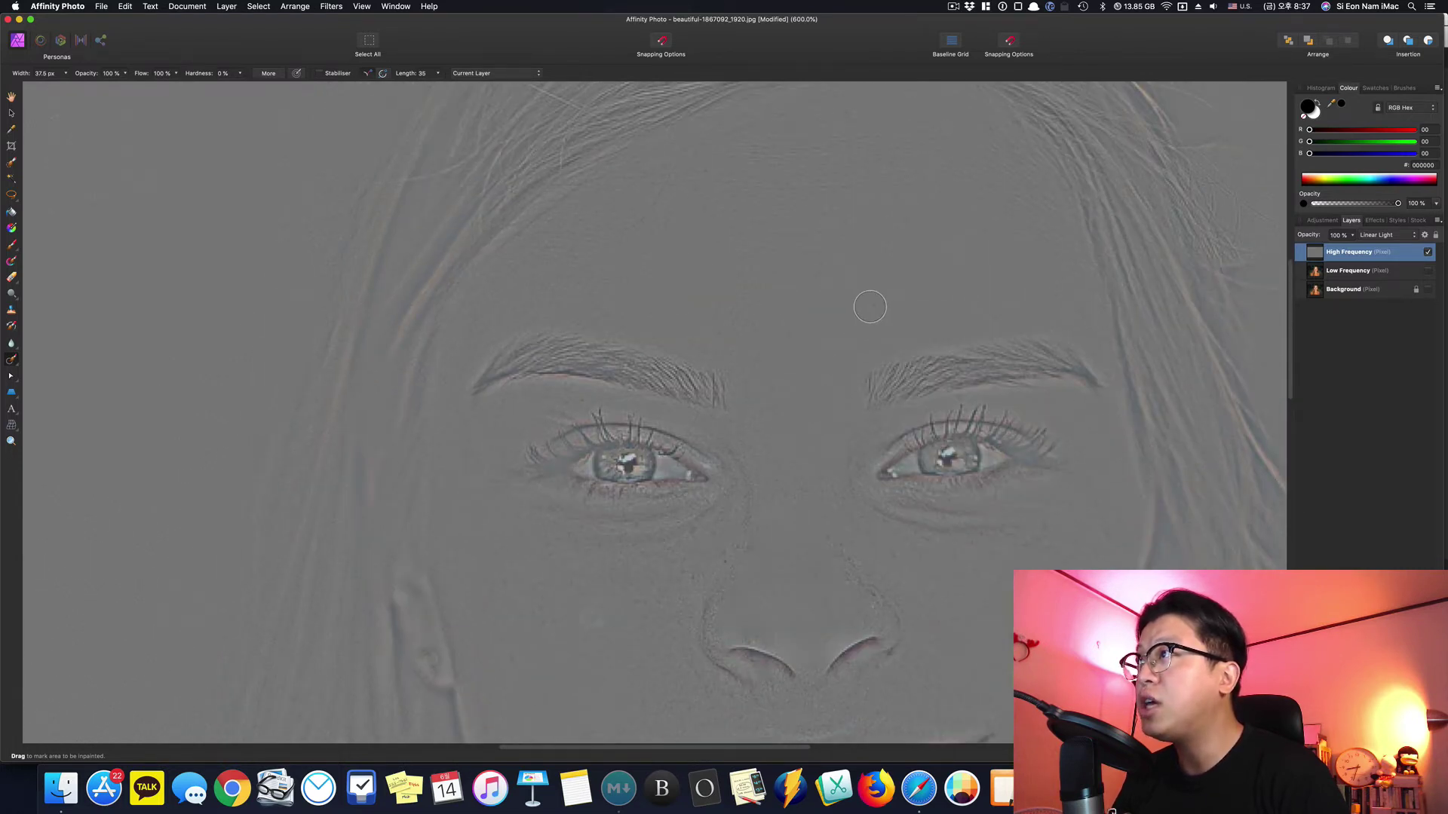
pyautogui.scroll(-5, 910, 531)
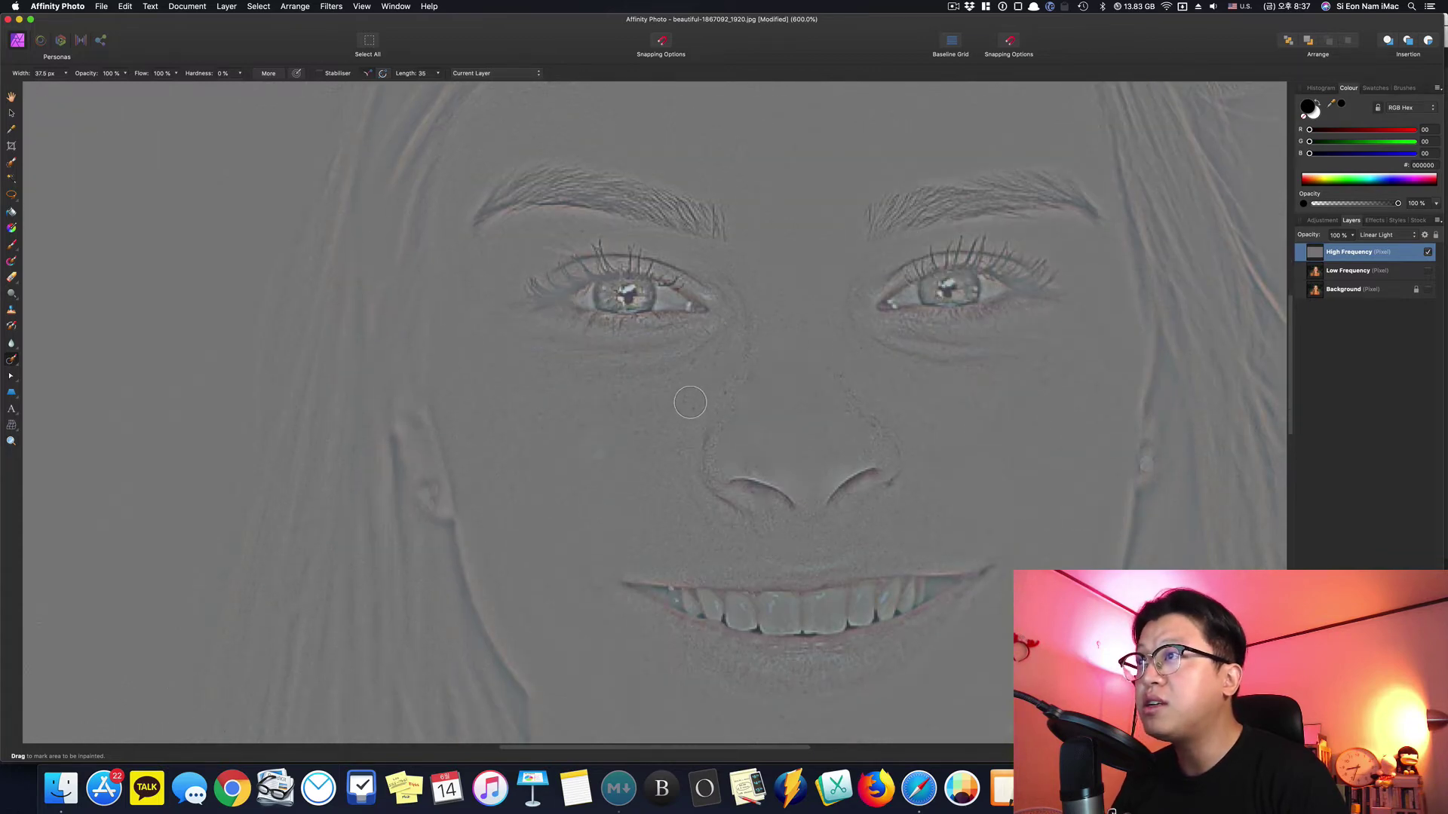
pyautogui.scroll(1, 679, 414)
pyautogui.moveTo(602, 486); pyautogui.dragTo(611, 507)
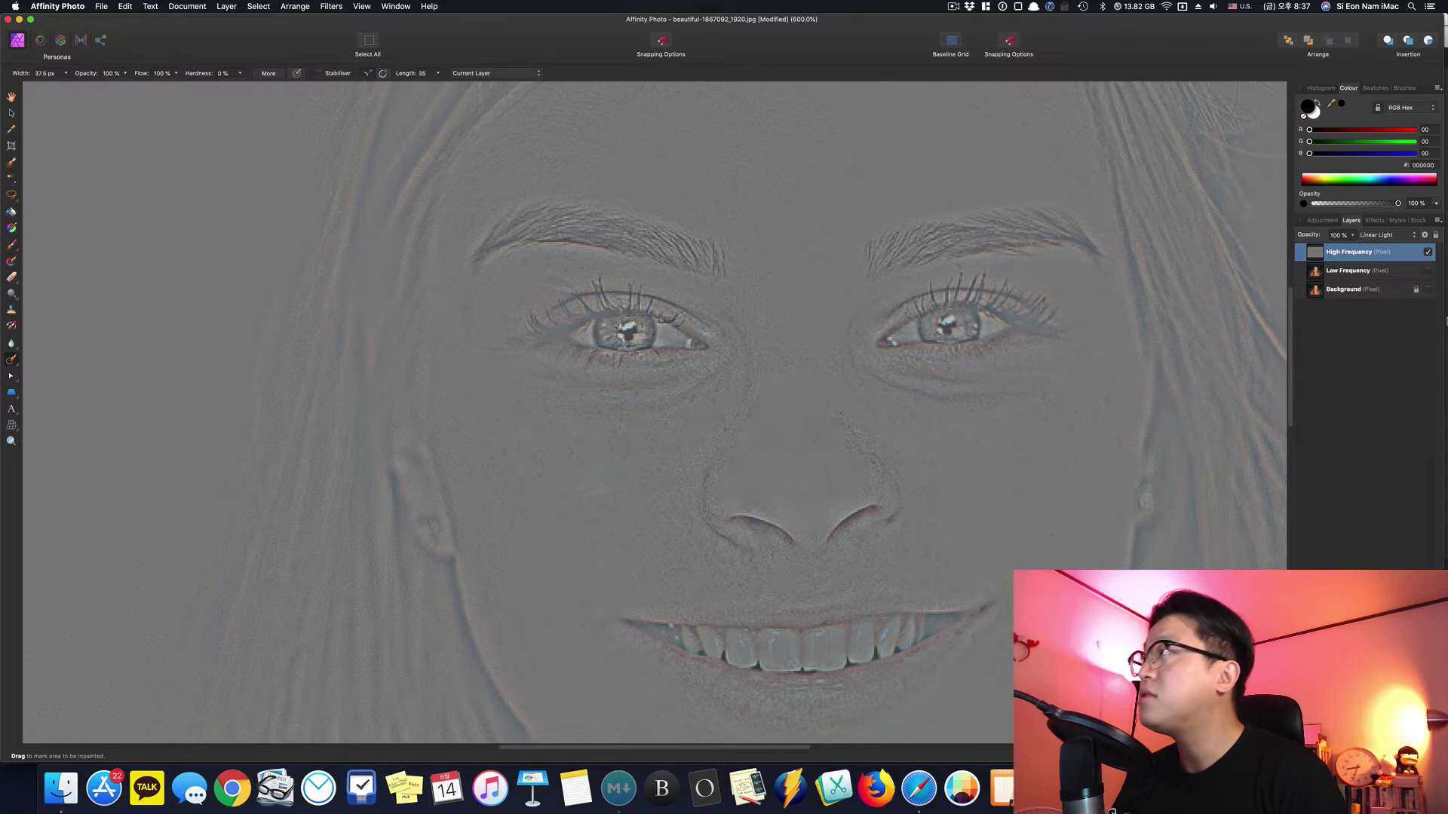
pyautogui.click(1428, 271)
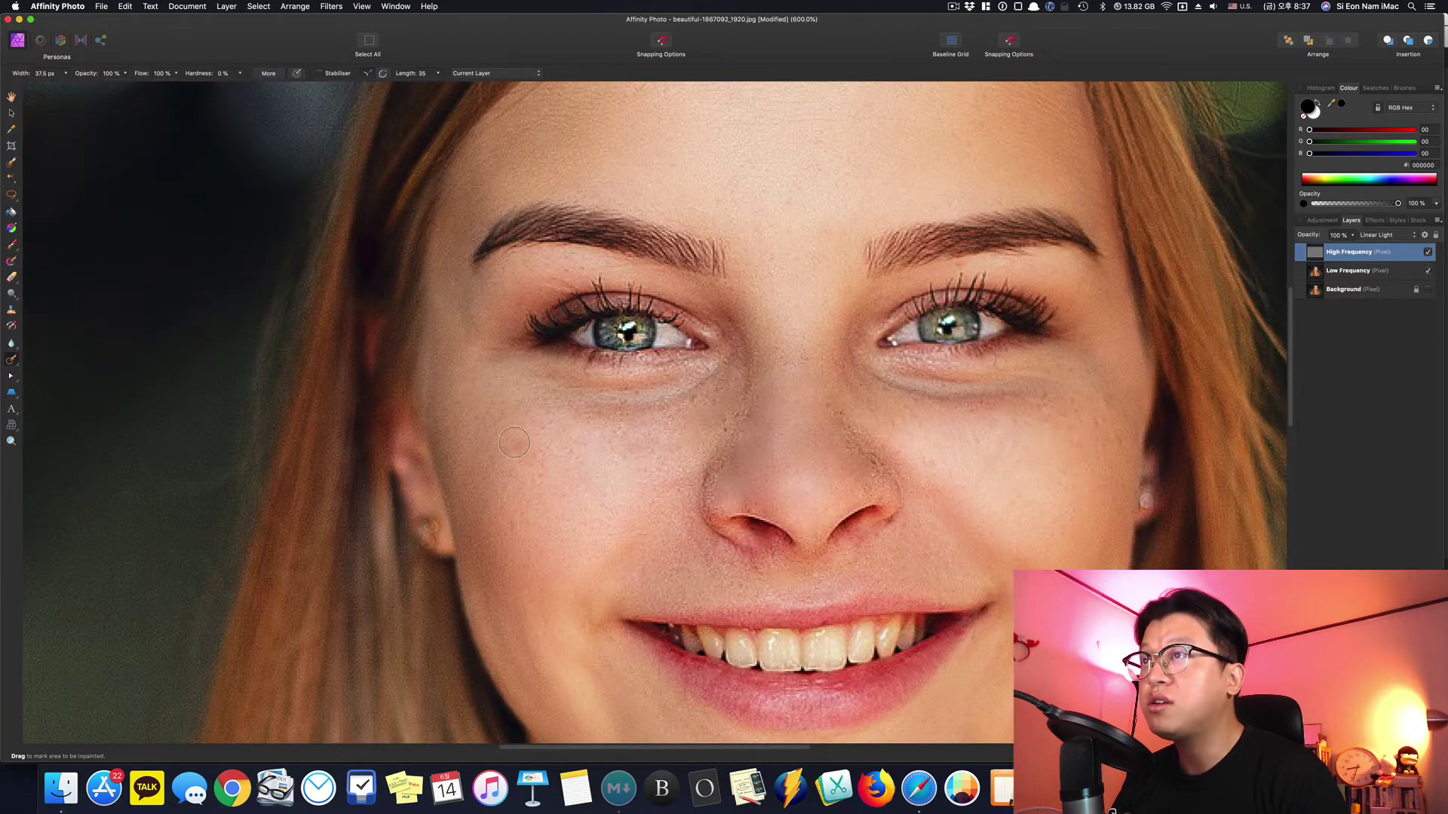
pyautogui.scroll(3, 547, 520)
pyautogui.scroll(-4, 754, 467)
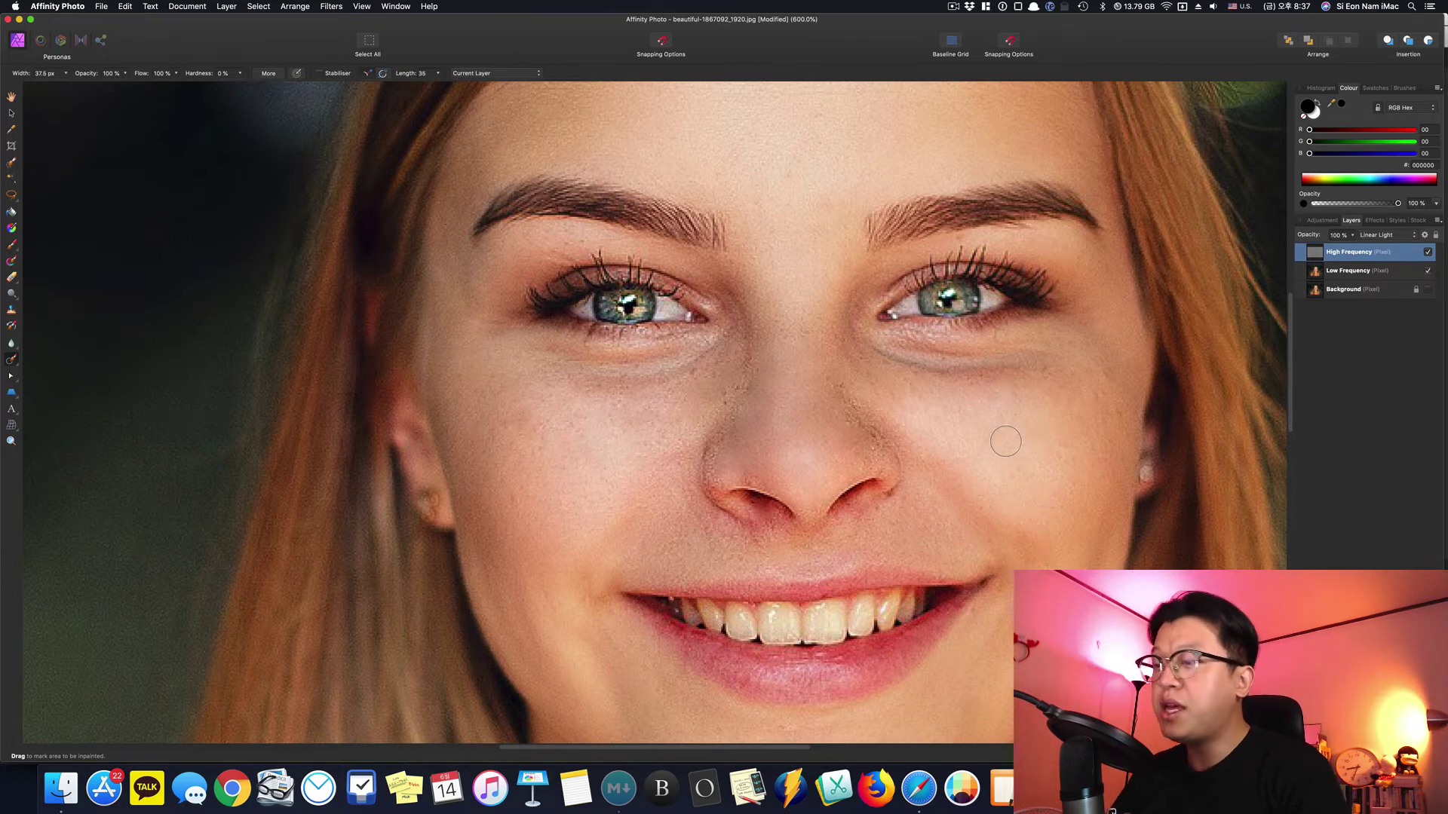
pyautogui.press('super+0')
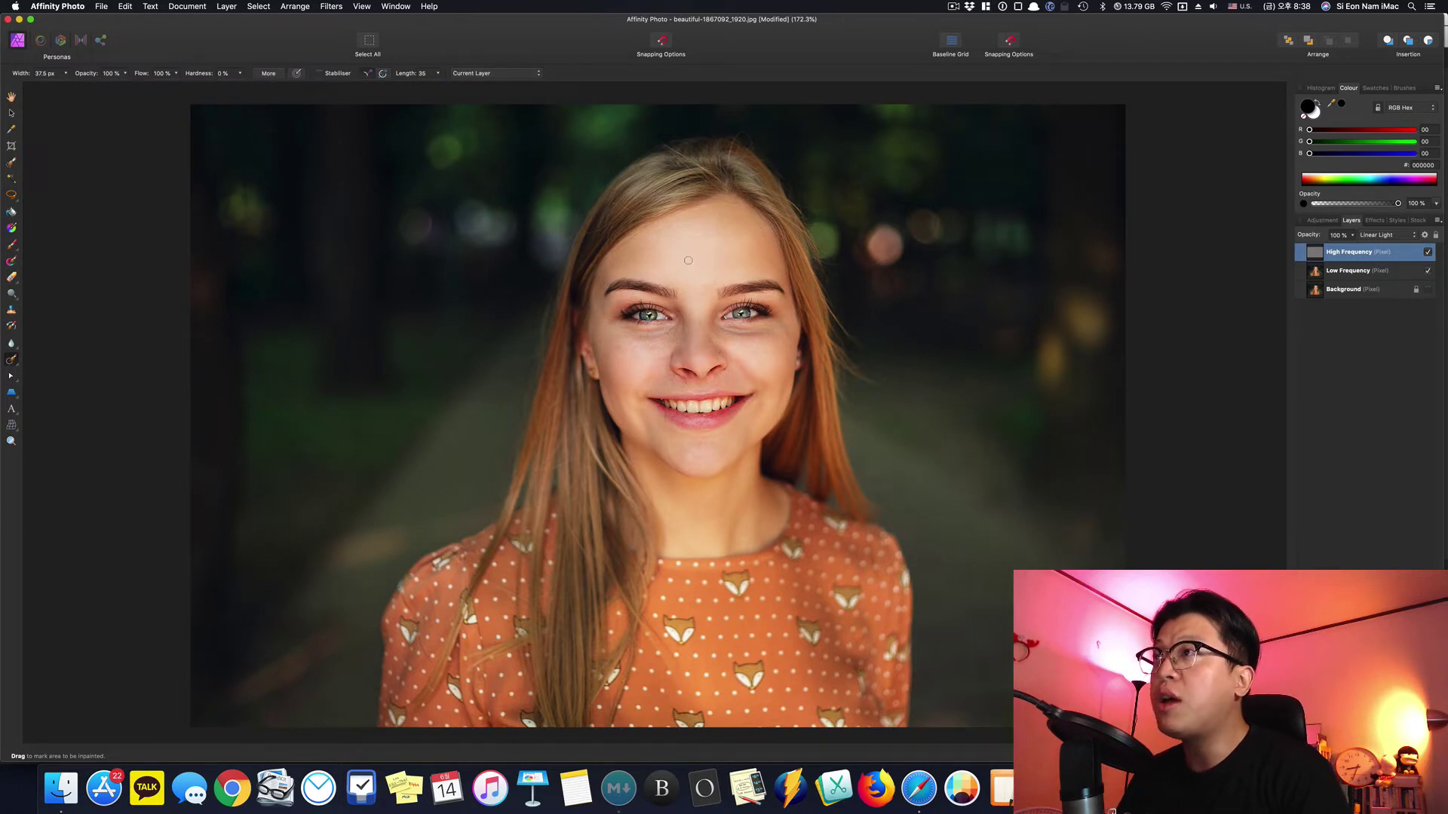
# Step: Try a blur filter on a freehand selection of the forehead skin in the High Frequency layer
pyautogui.press('l')
pyautogui.press('x')
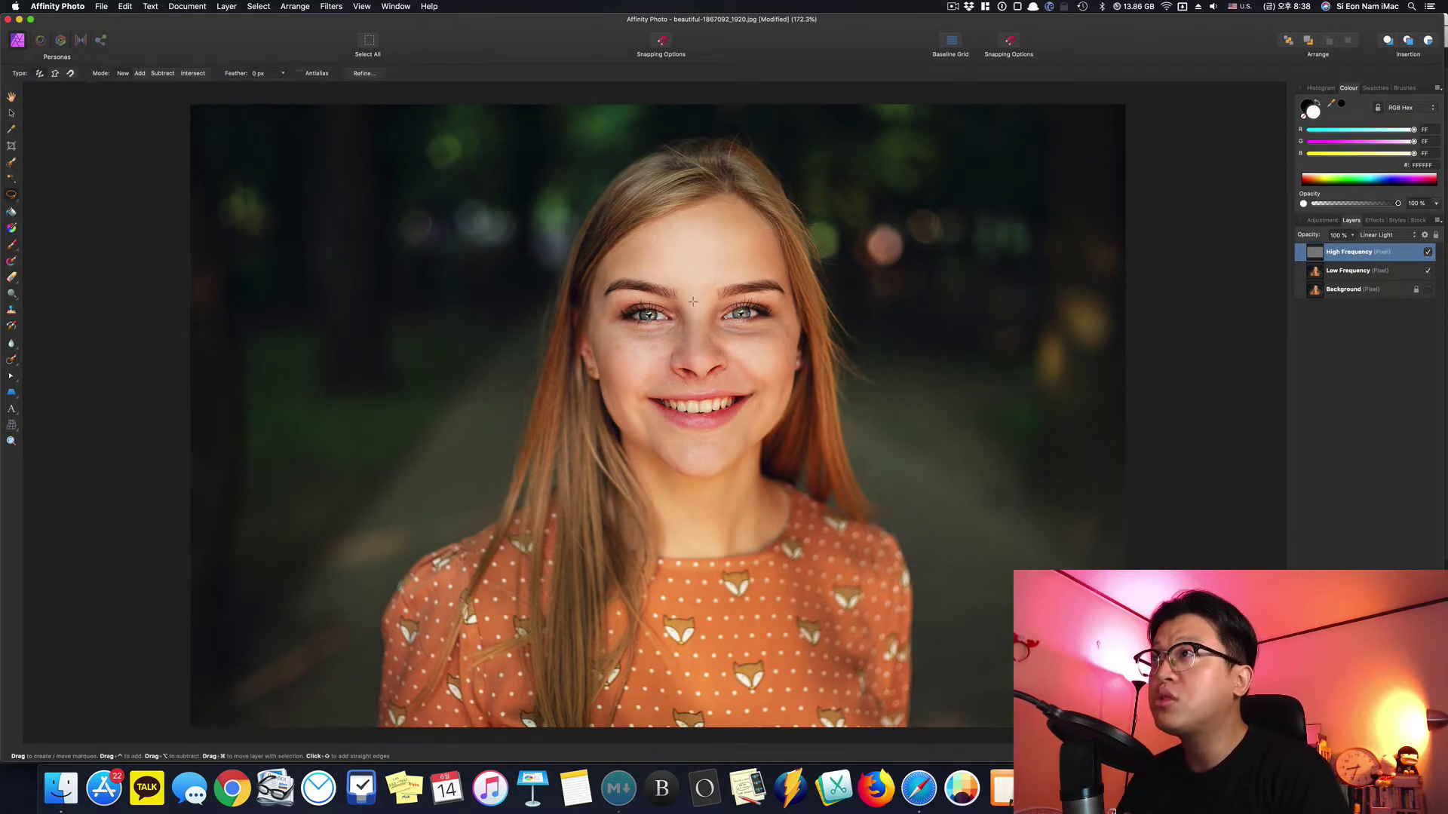
pyautogui.moveTo(706, 288); pyautogui.dragTo(688, 309)
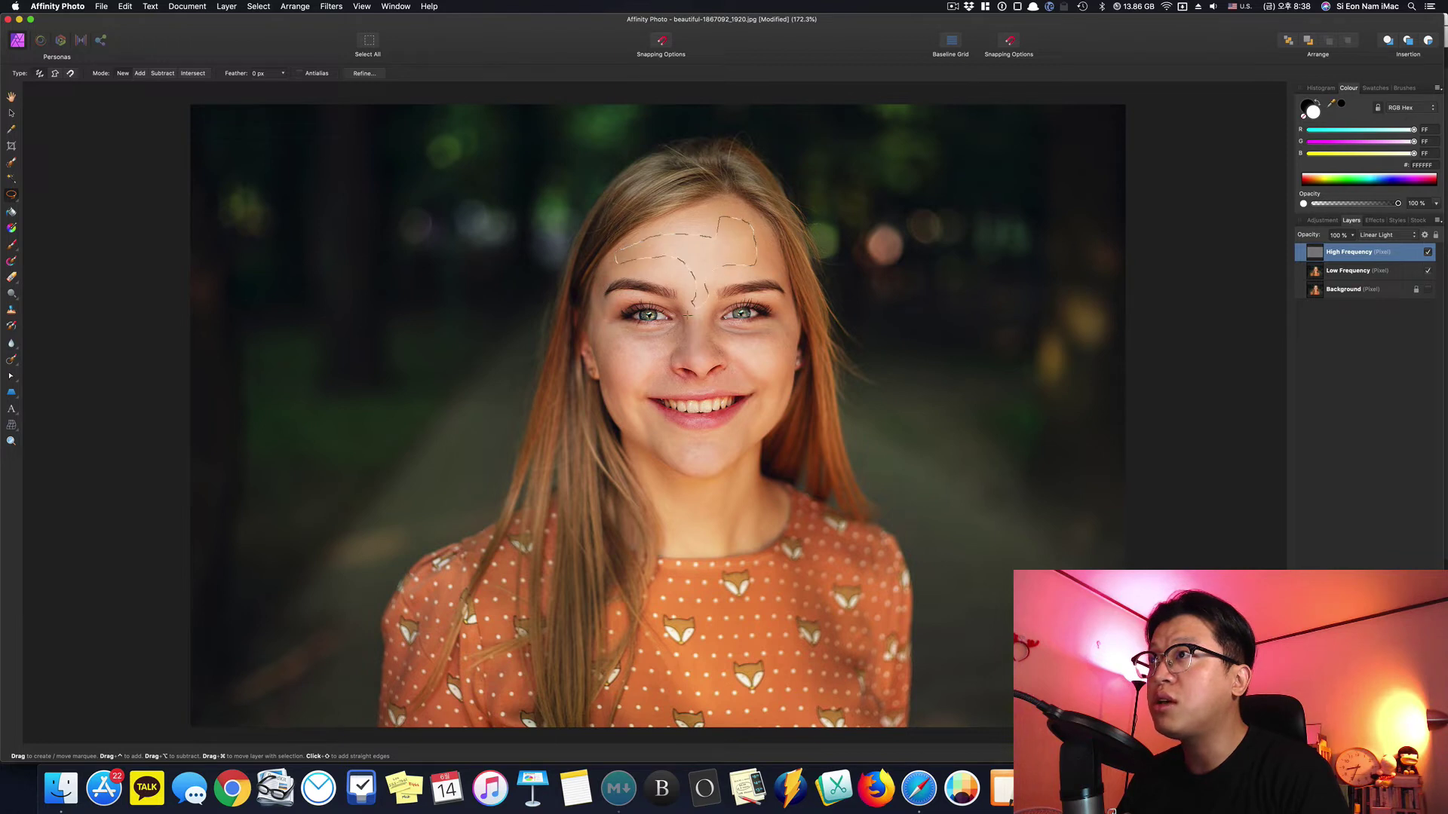
pyautogui.click(331, 6)
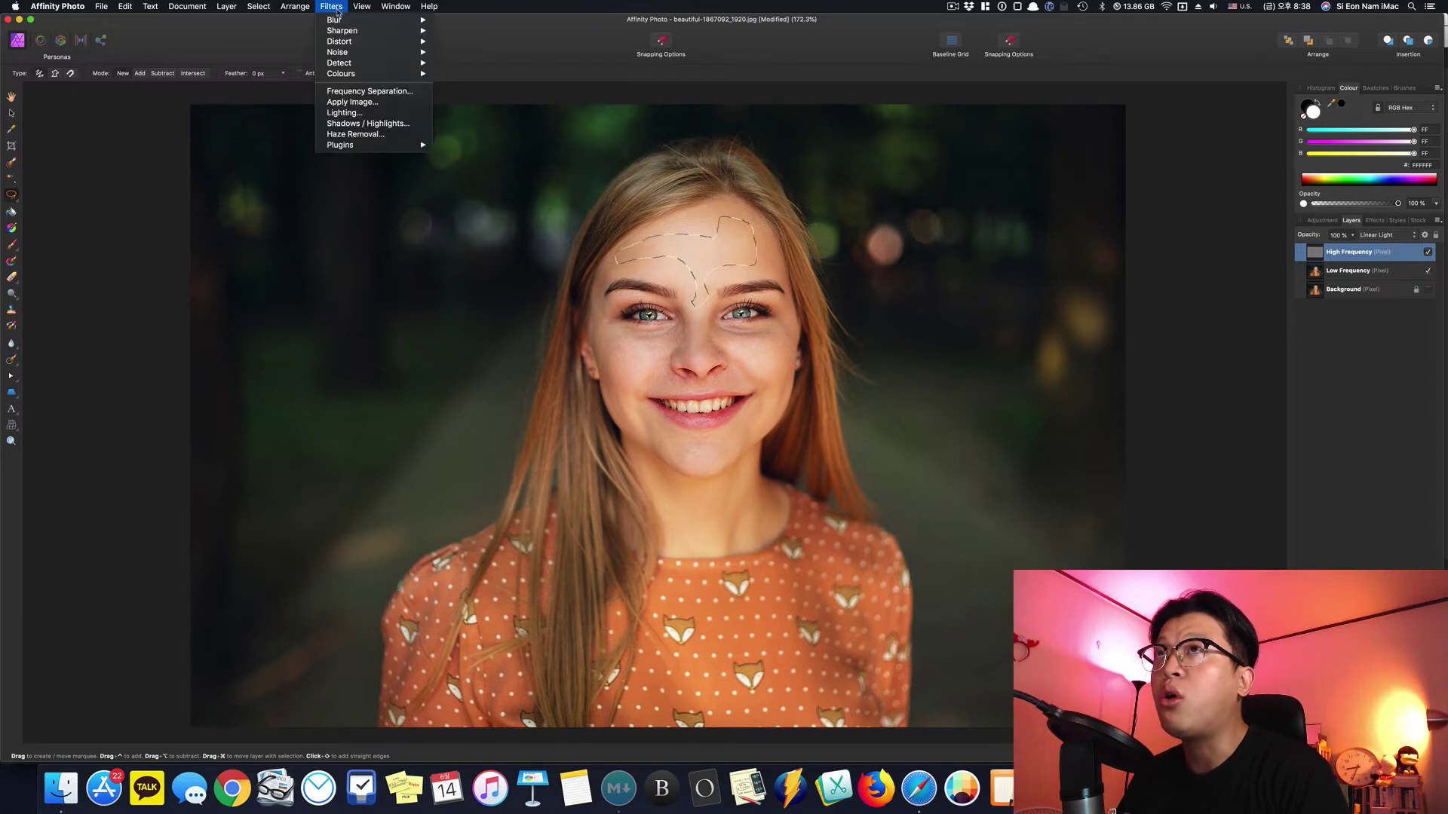
pyautogui.moveTo(379, 19)
pyautogui.click(476, 36)
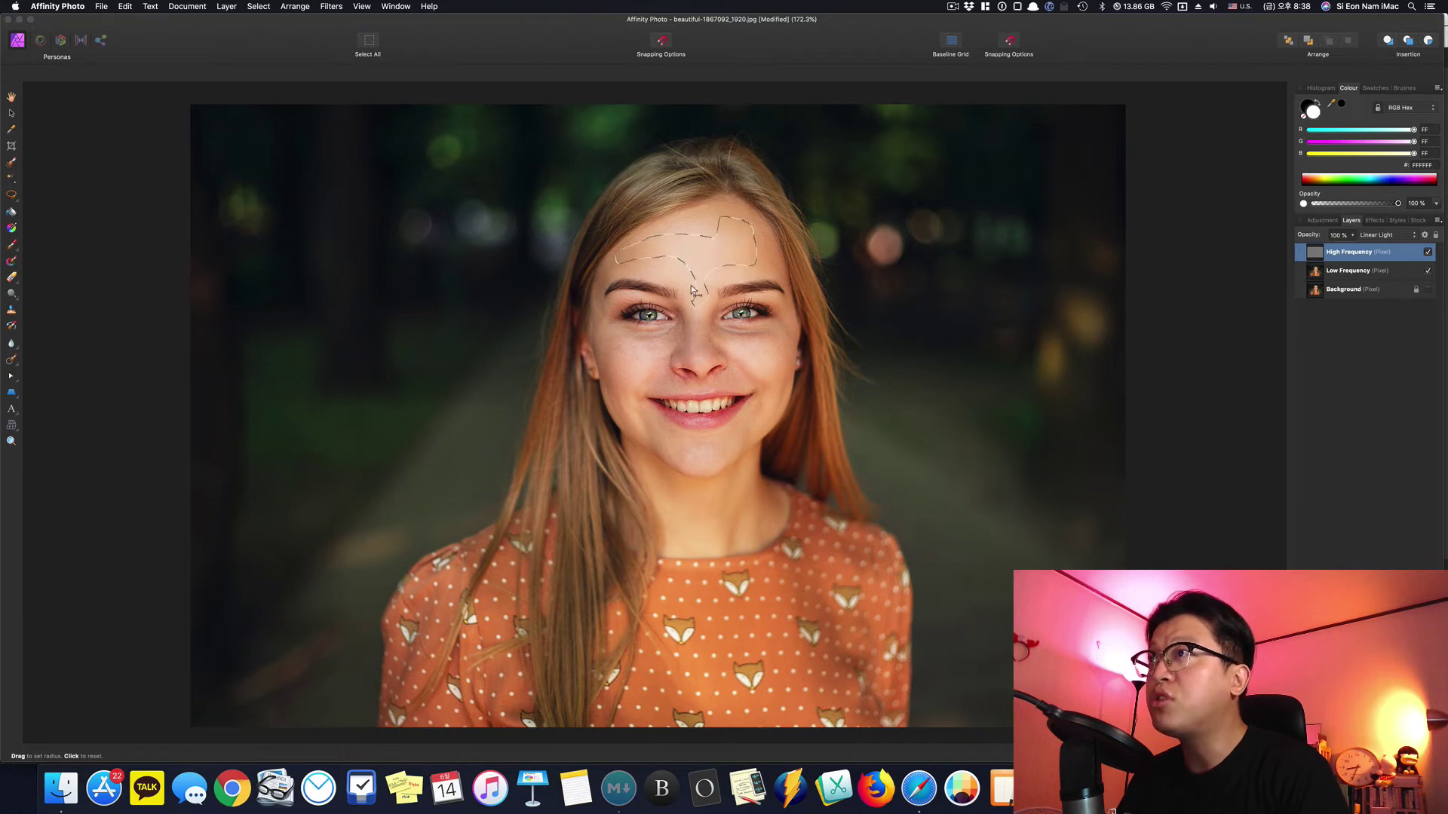
pyautogui.press('Return')
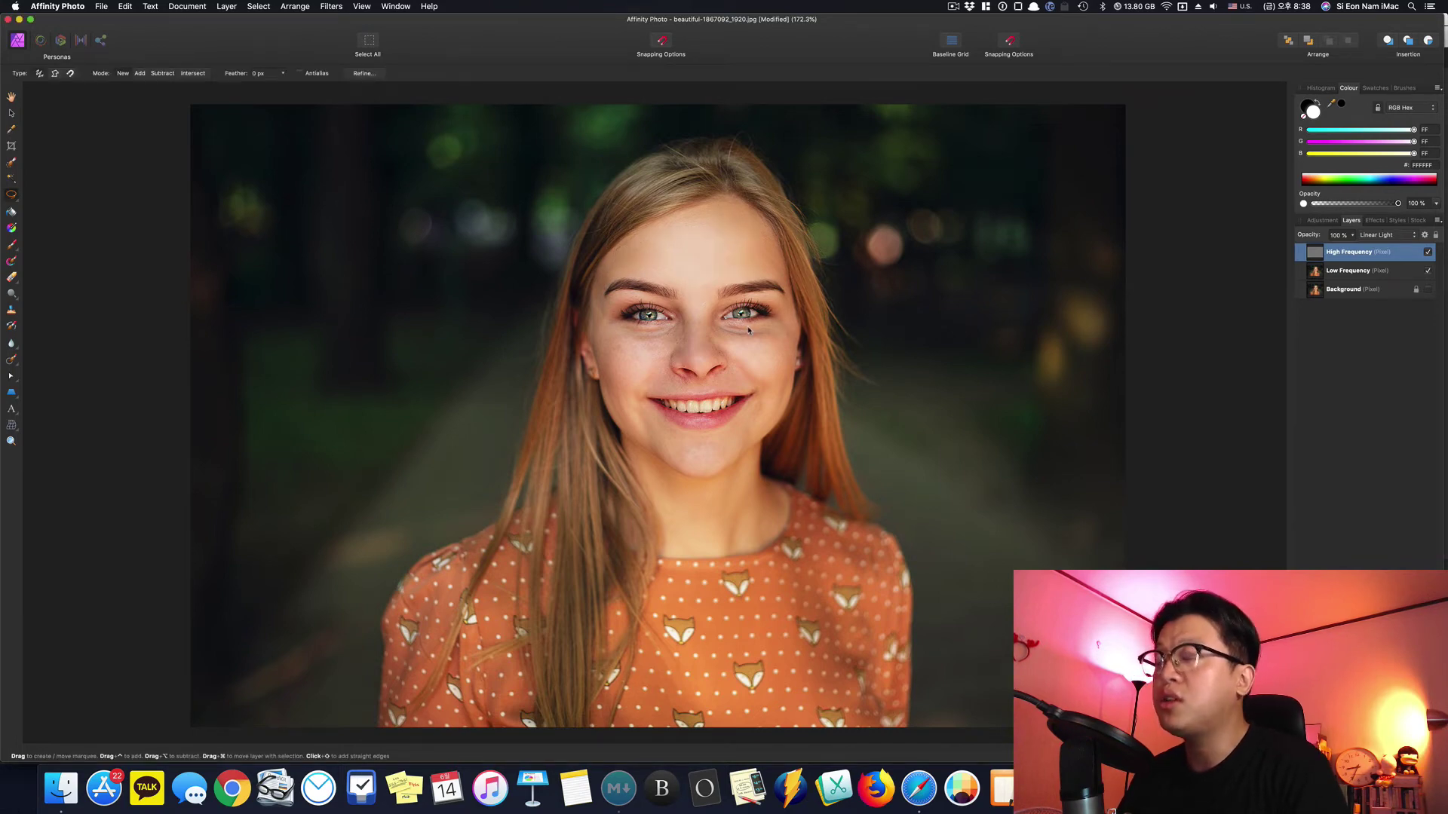
# Step: Smooth the skin texture on the forehead, cheeks, nose and chin in the High Frequency layer using an enlarged Blur Brush
pyautogui.press('super+4')
pyautogui.scroll(2, 748, 332)
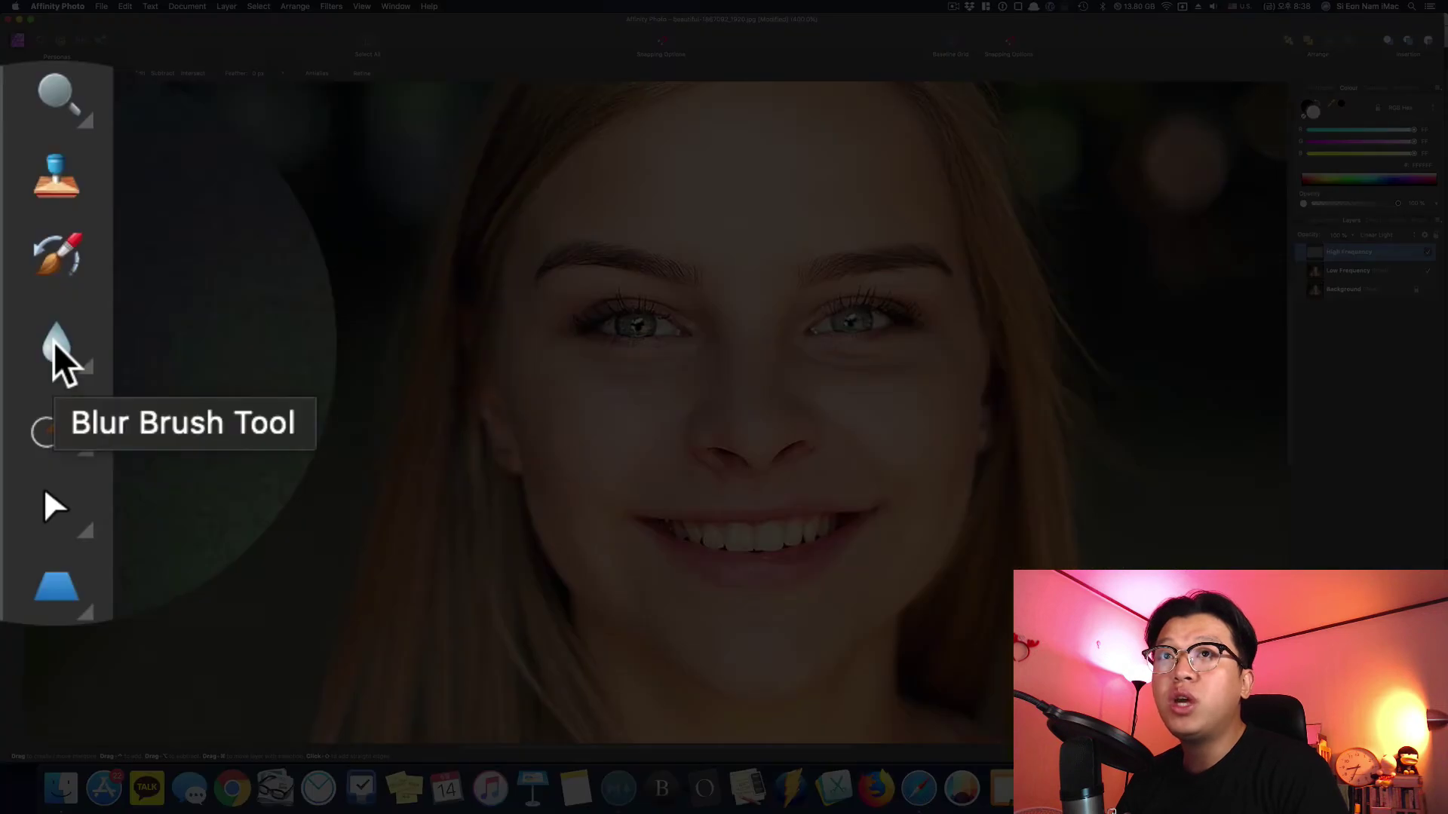
pyautogui.click(11, 343)
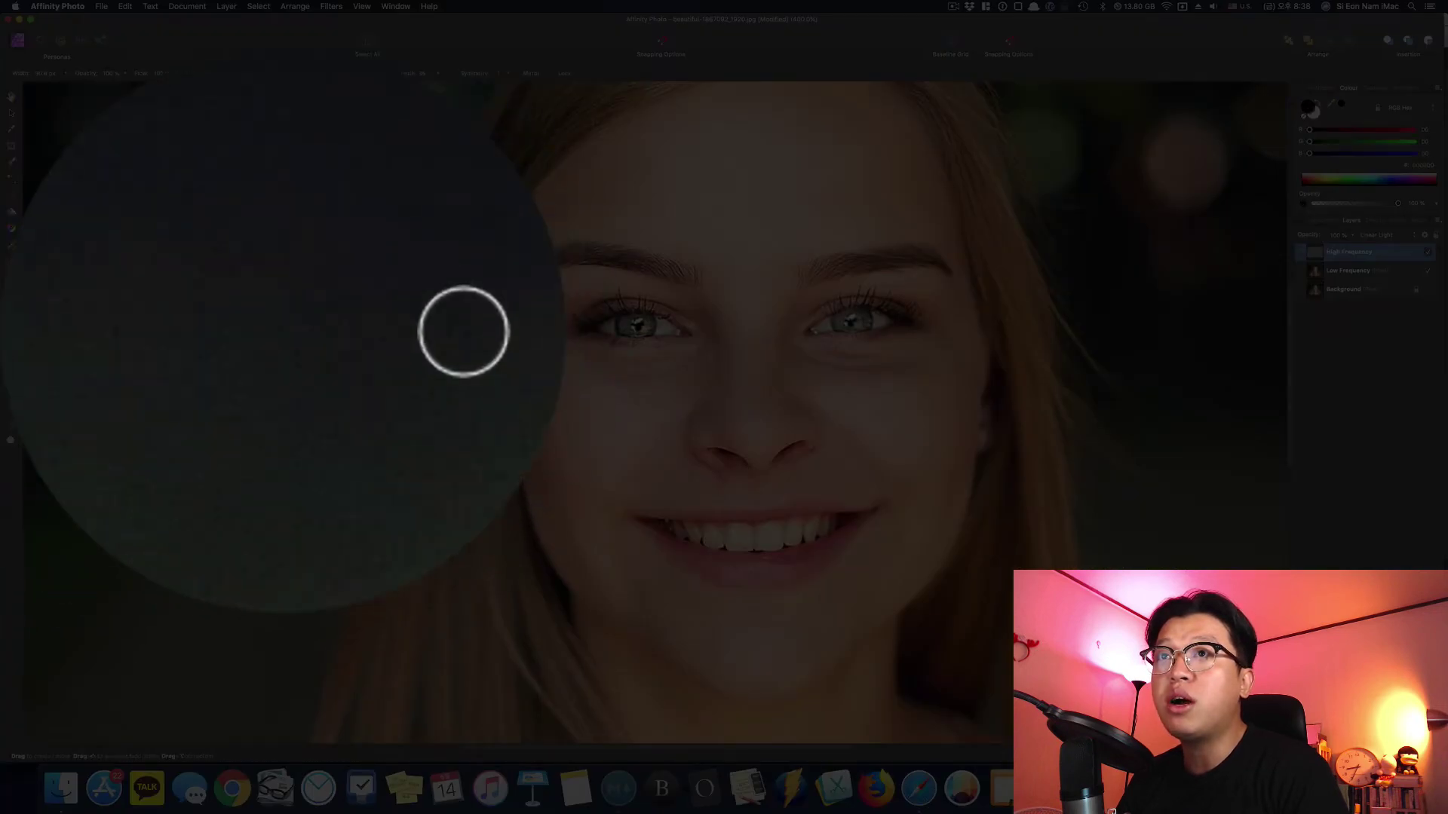
pyautogui.press(']')
pyautogui.press(']')
pyautogui.press(']')
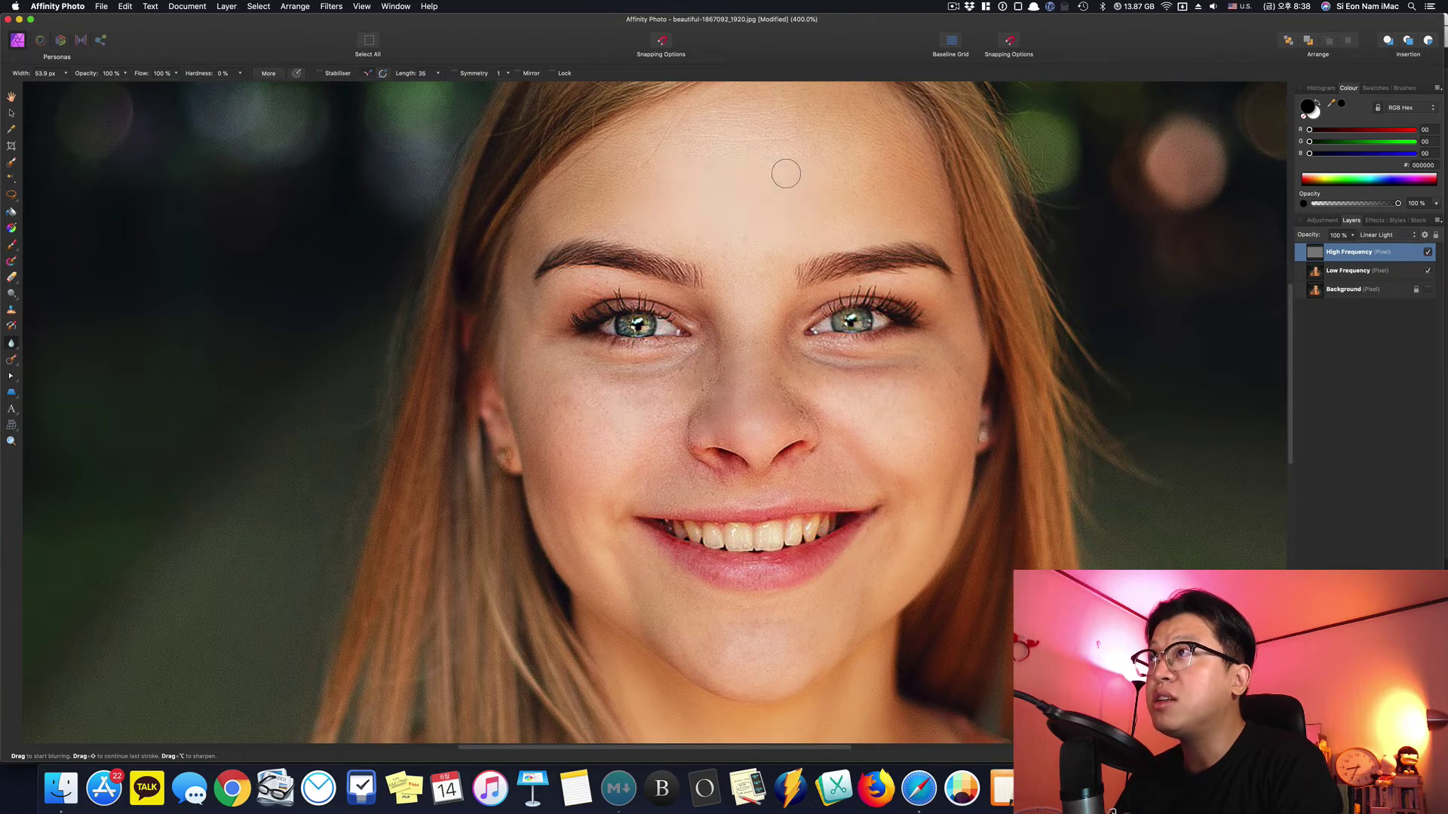
pyautogui.scroll(3, 776, 226)
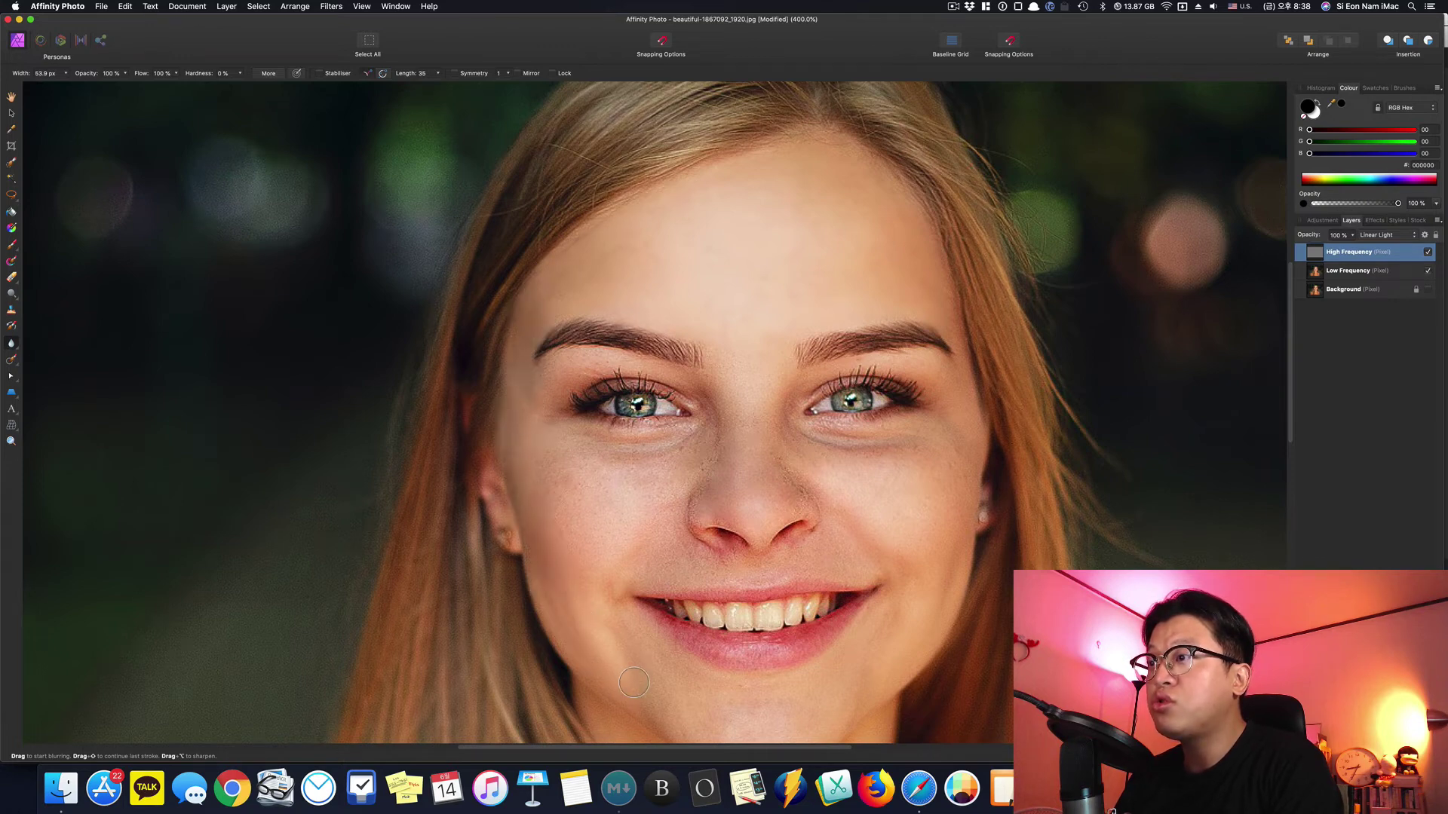
pyautogui.scroll(-3, 691, 721)
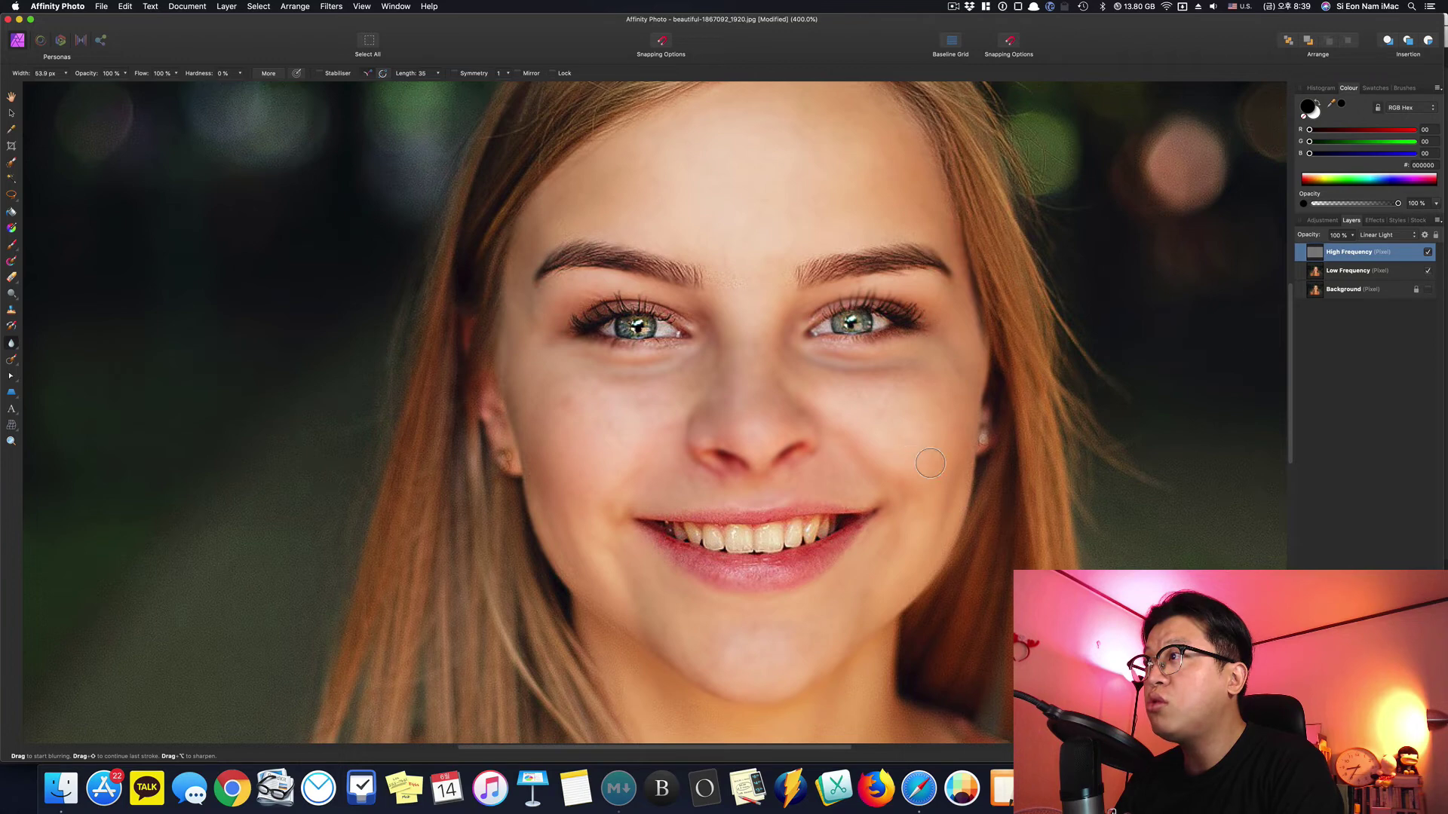
# Step: Hide the Low Frequency layer to examine the smoothed texture across the face
pyautogui.click(1430, 271)
pyautogui.click(1429, 271)
pyautogui.click(1429, 270)
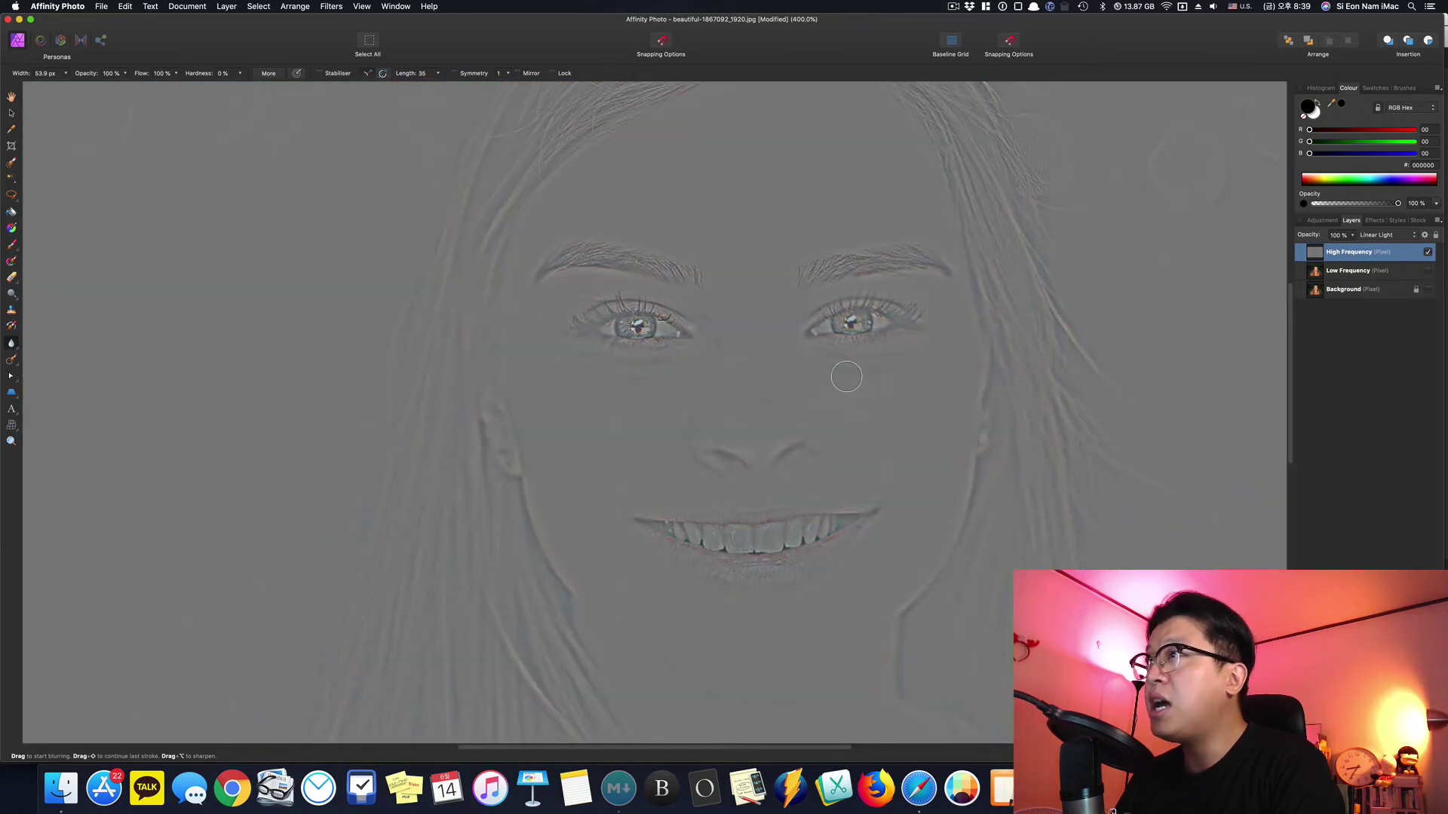
pyautogui.scroll(3, 754, 317)
pyautogui.scroll(-2, 792, 377)
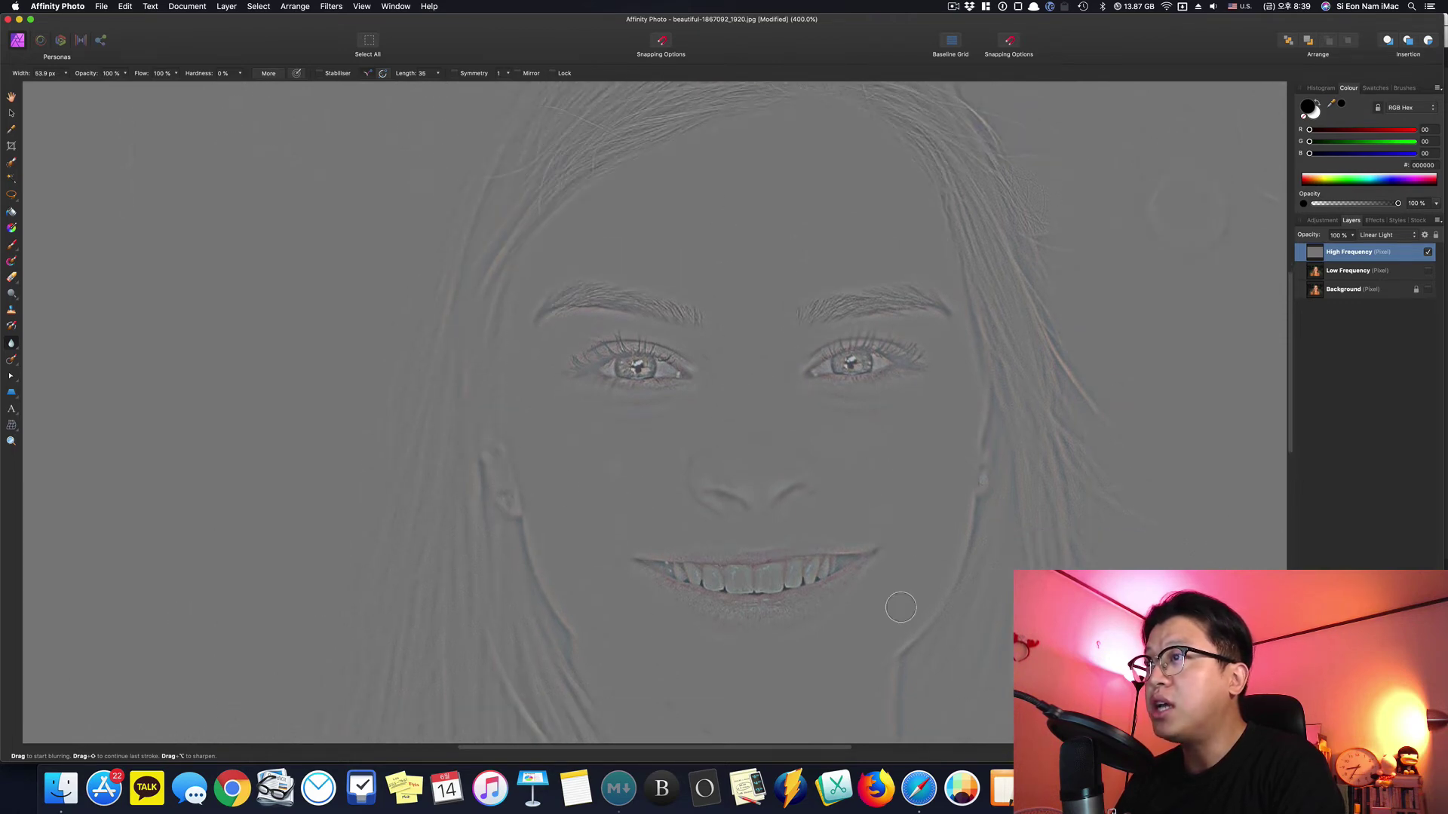
# Step: Show only the Low Frequency layer and inpaint the dark mole patches on the cheek in it
pyautogui.click(1428, 270)
pyautogui.click(1428, 253)
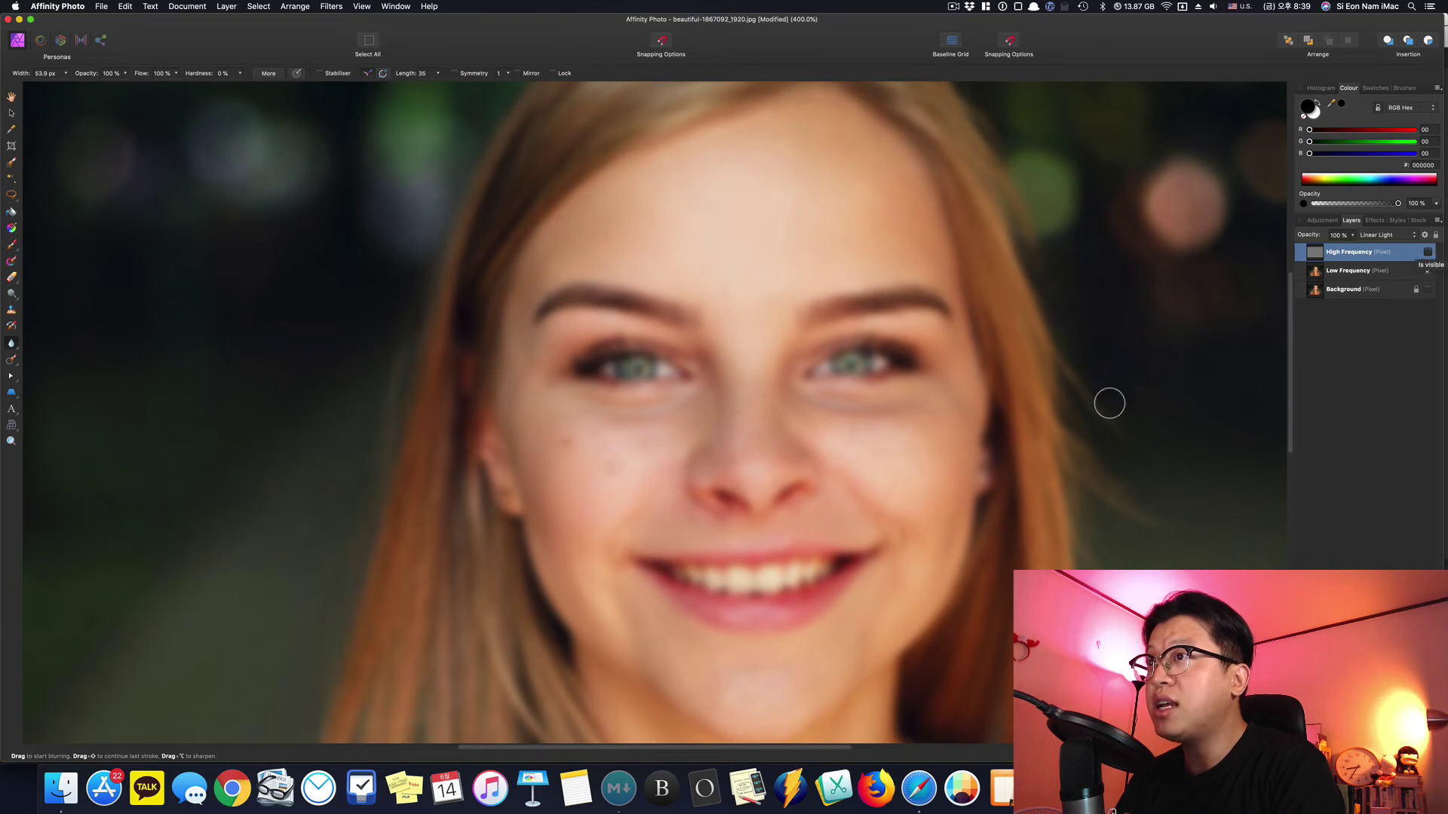
pyautogui.click(13, 362)
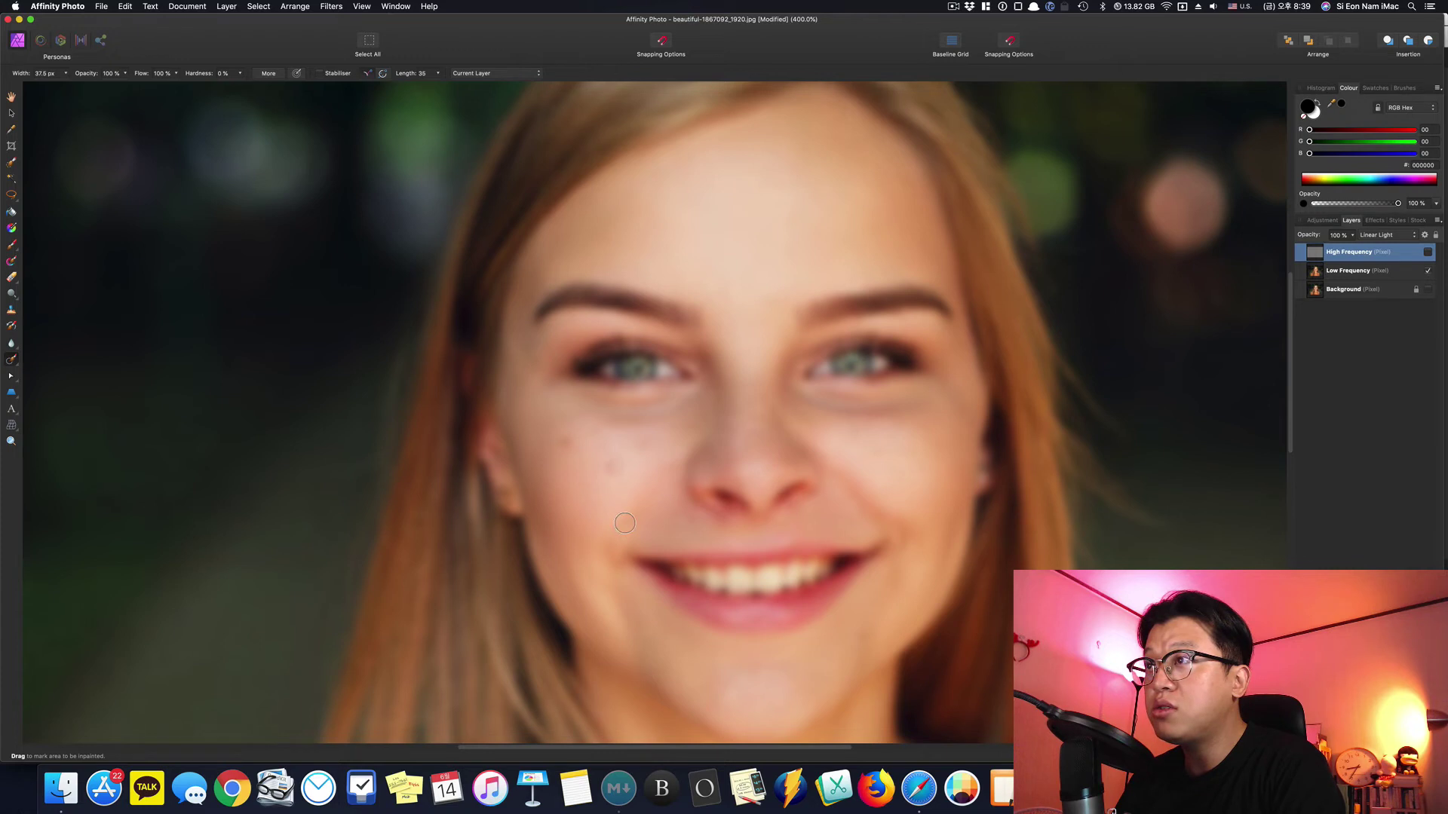
pyautogui.click(1358, 273)
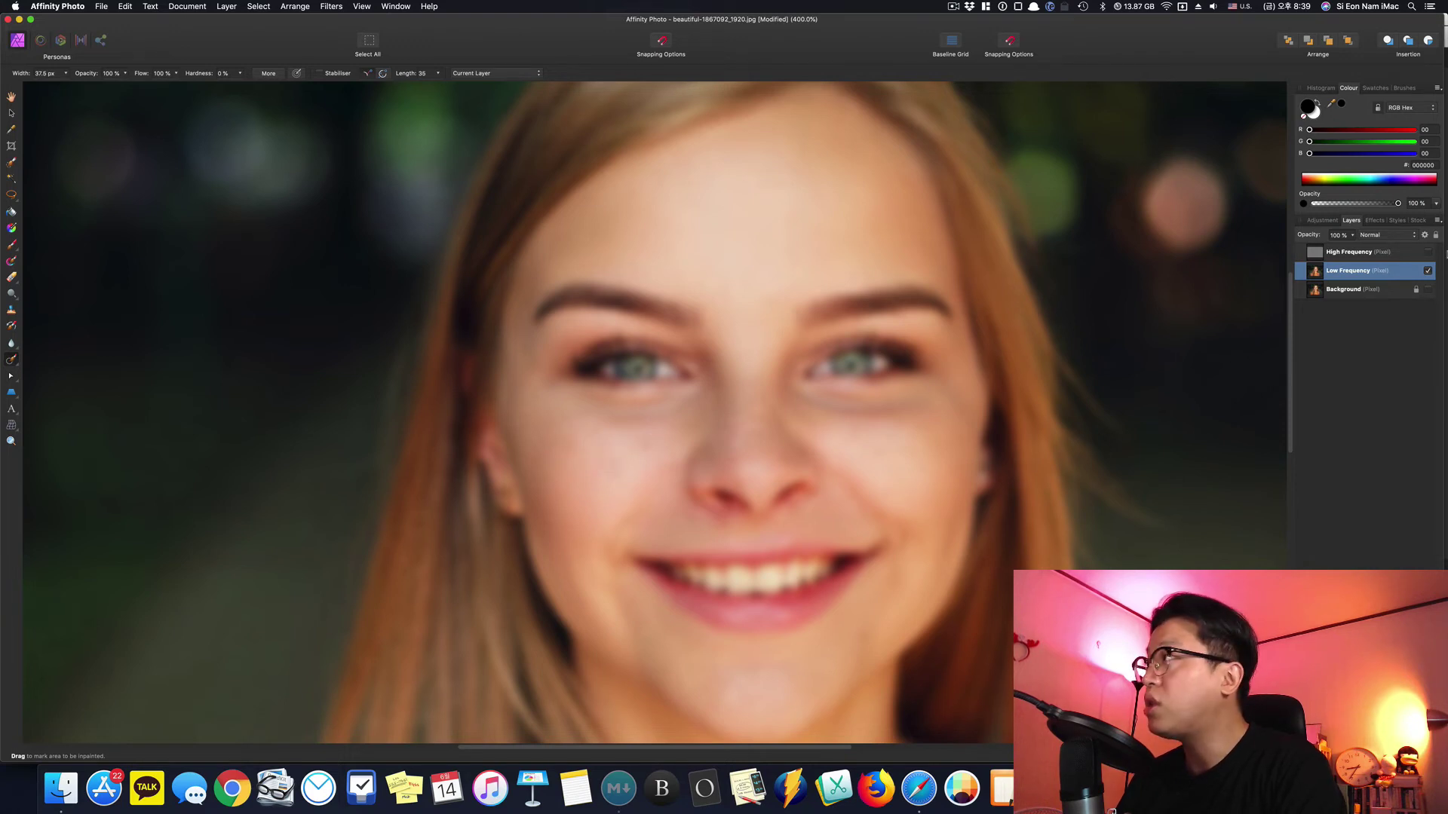
# Step: Show the High Frequency layer again and target it with the Blur Brush
pyautogui.click(1428, 253)
pyautogui.scroll(-1, 819, 514)
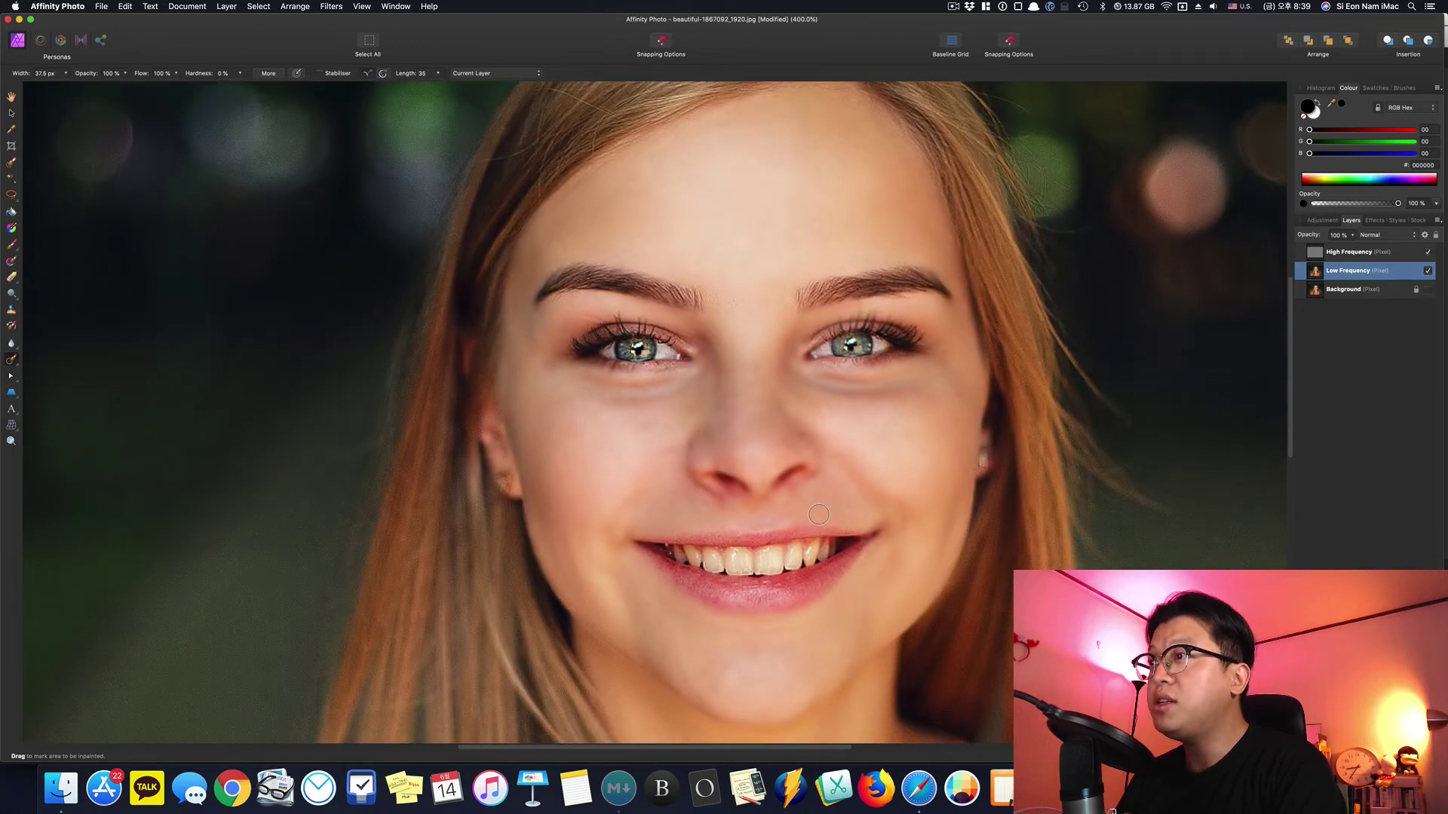
pyautogui.click(1344, 254)
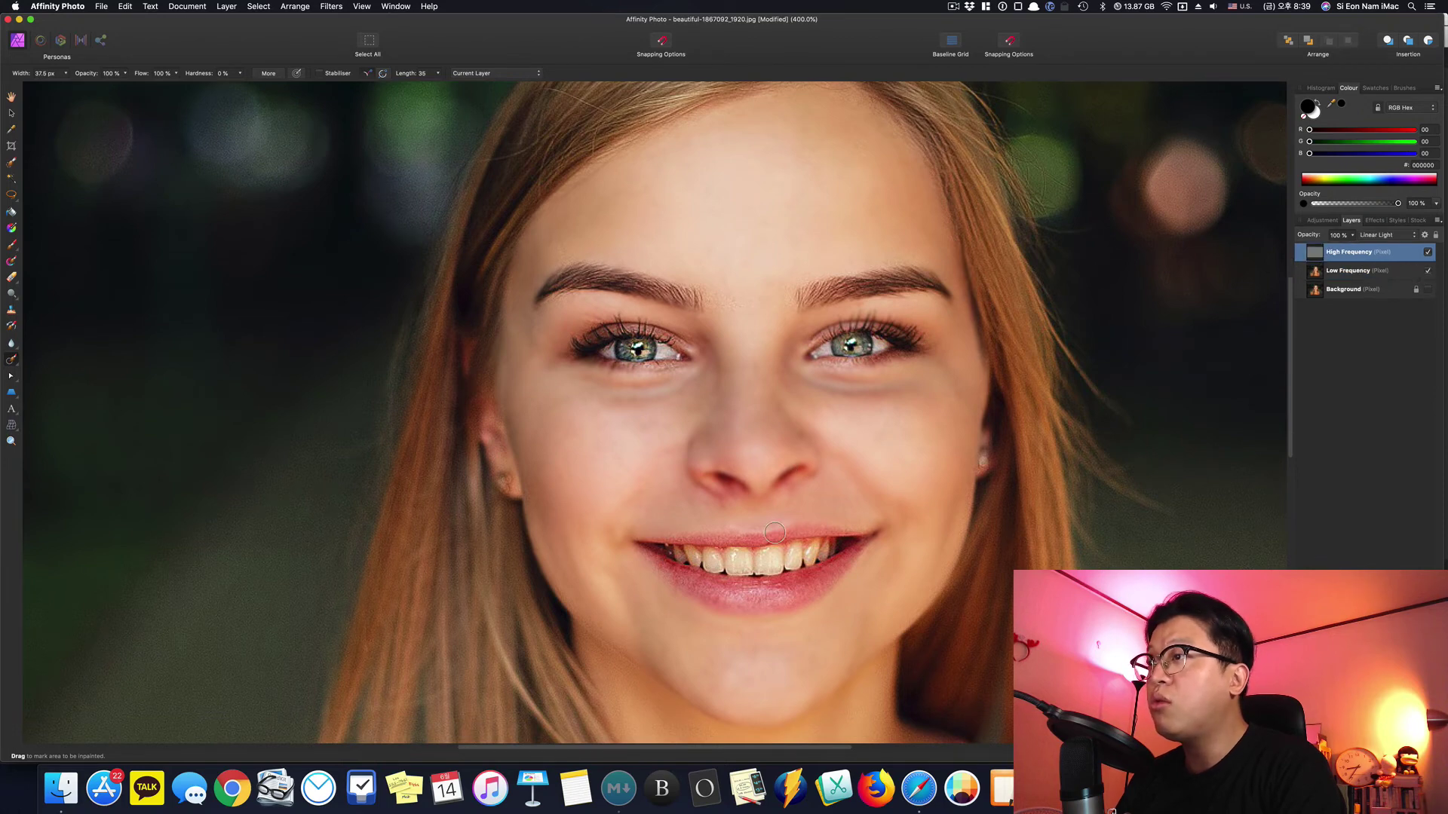
pyautogui.scroll(1, 705, 316)
pyautogui.press('b')
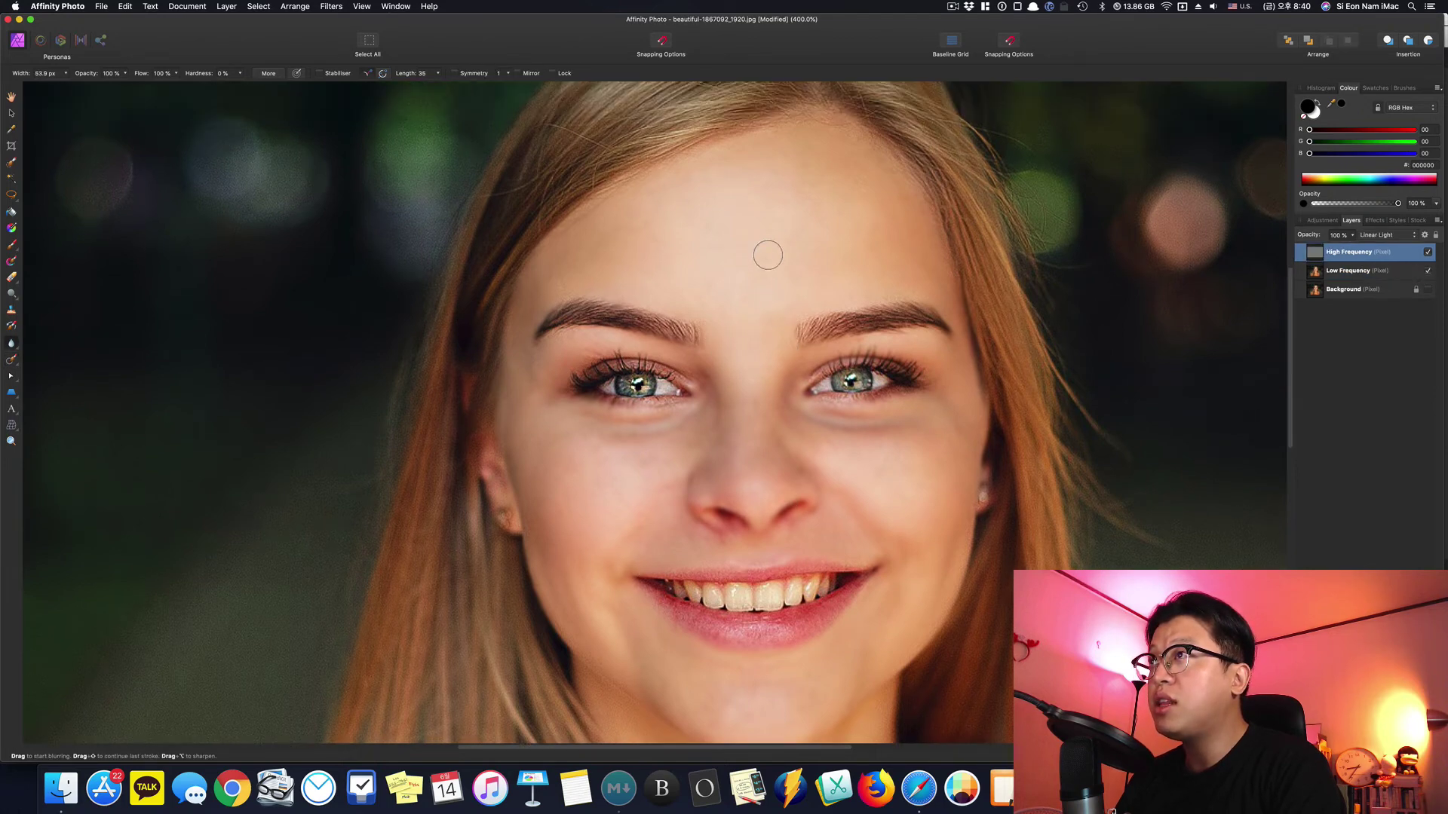
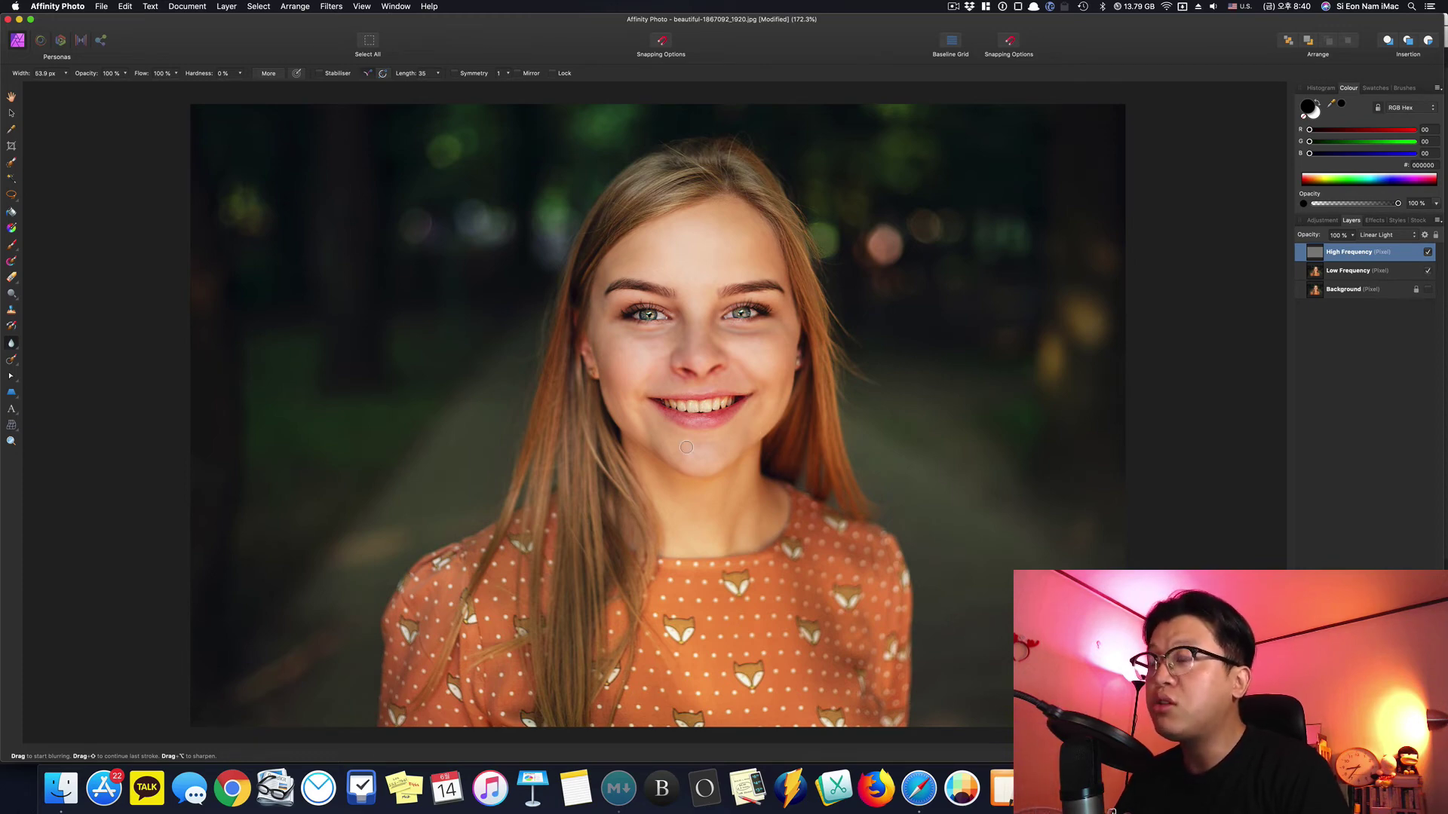
# Step: Isolate the High Frequency and Low Frequency layers in turn to examine the lower face for remaining texture and colour flaws
pyautogui.scroll(5, 686, 447)
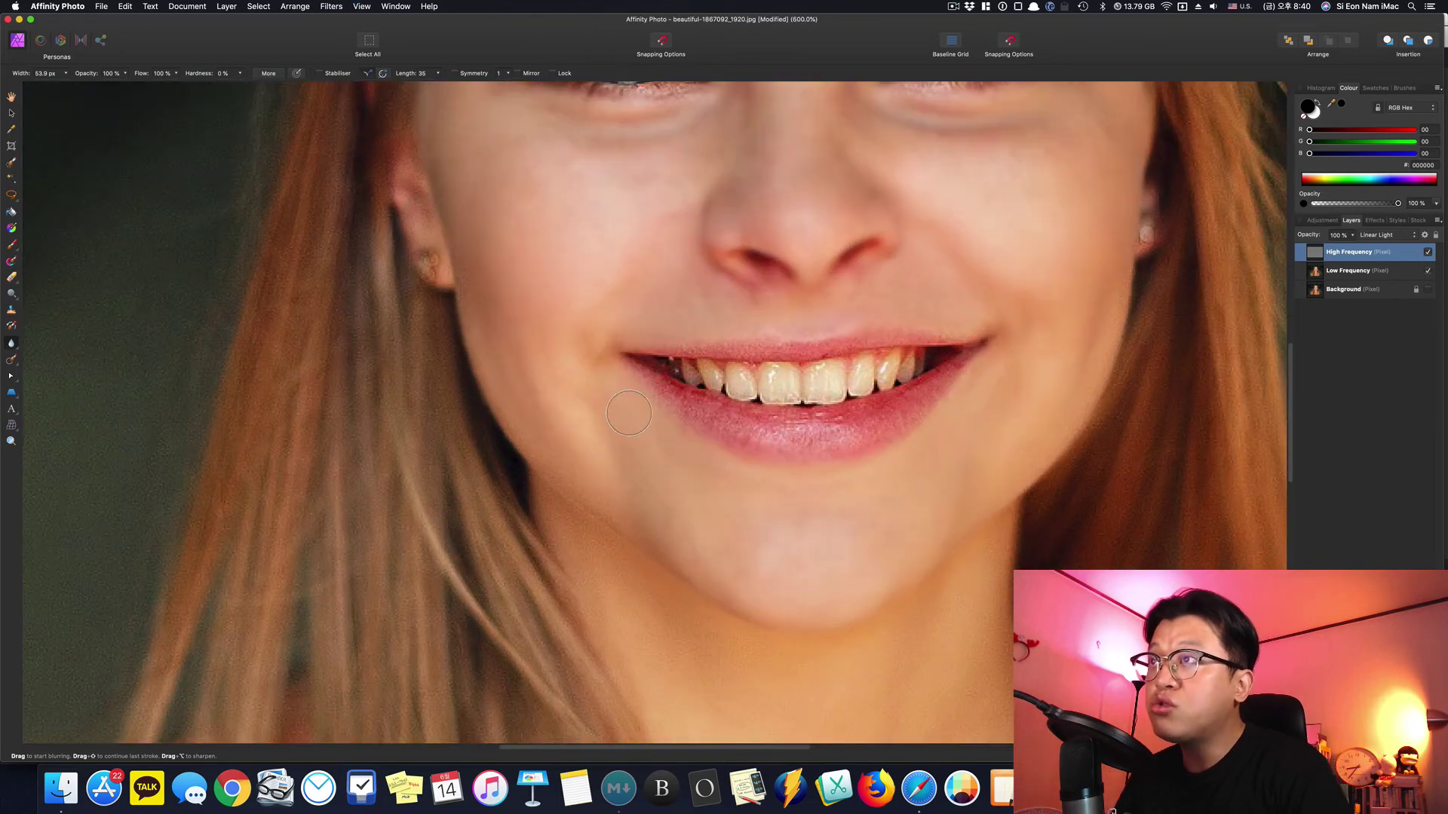
pyautogui.click(1428, 272)
pyautogui.scroll(2, 1086, 380)
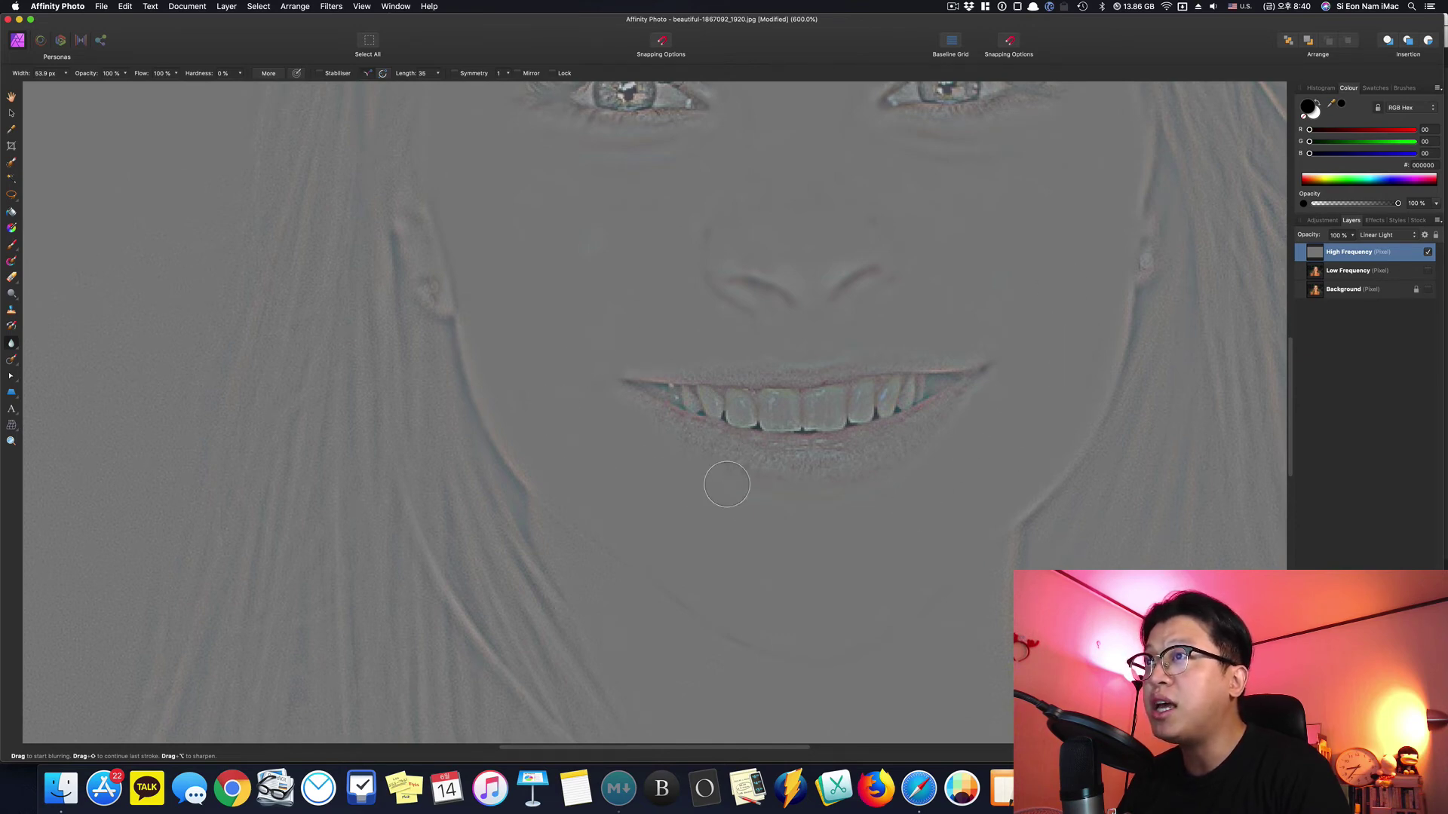
pyautogui.click(1428, 271)
pyautogui.click(1428, 252)
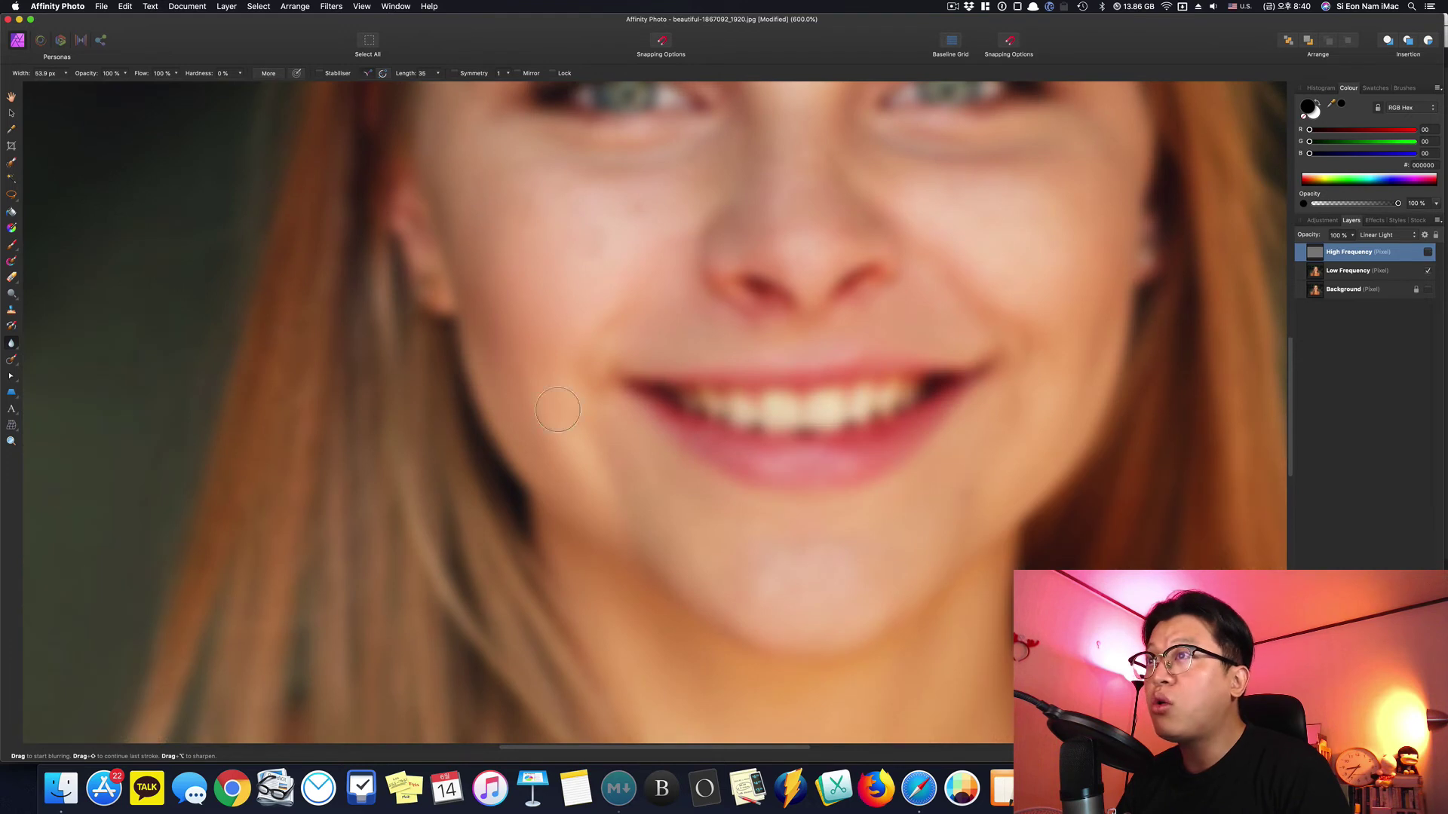
pyautogui.click(1427, 252)
# Step: Inpaint uneven tones on both cheeks, the jawline and the smile lines in the Low Frequency layer
pyautogui.click(1388, 270)
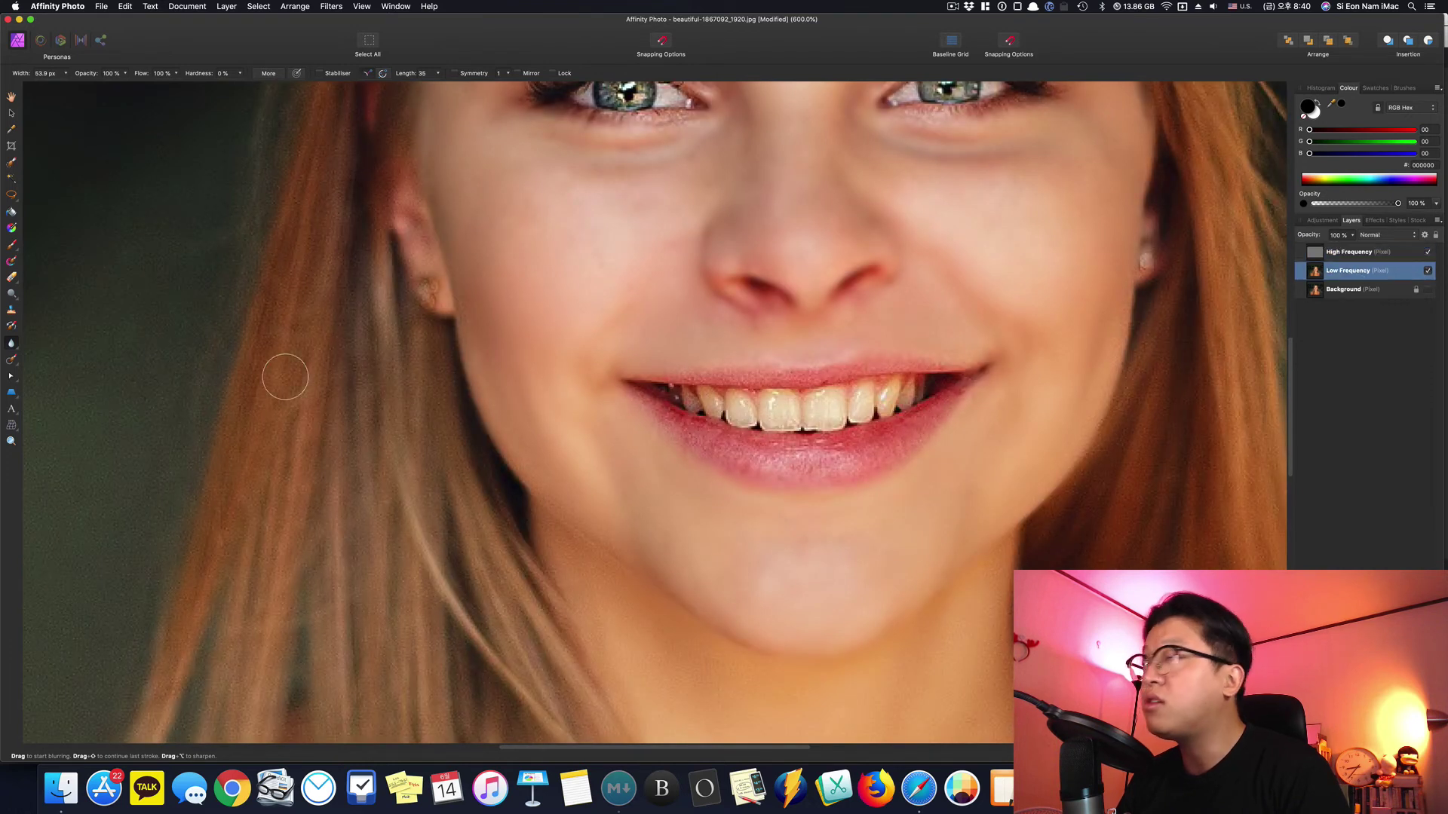
pyautogui.click(12, 361)
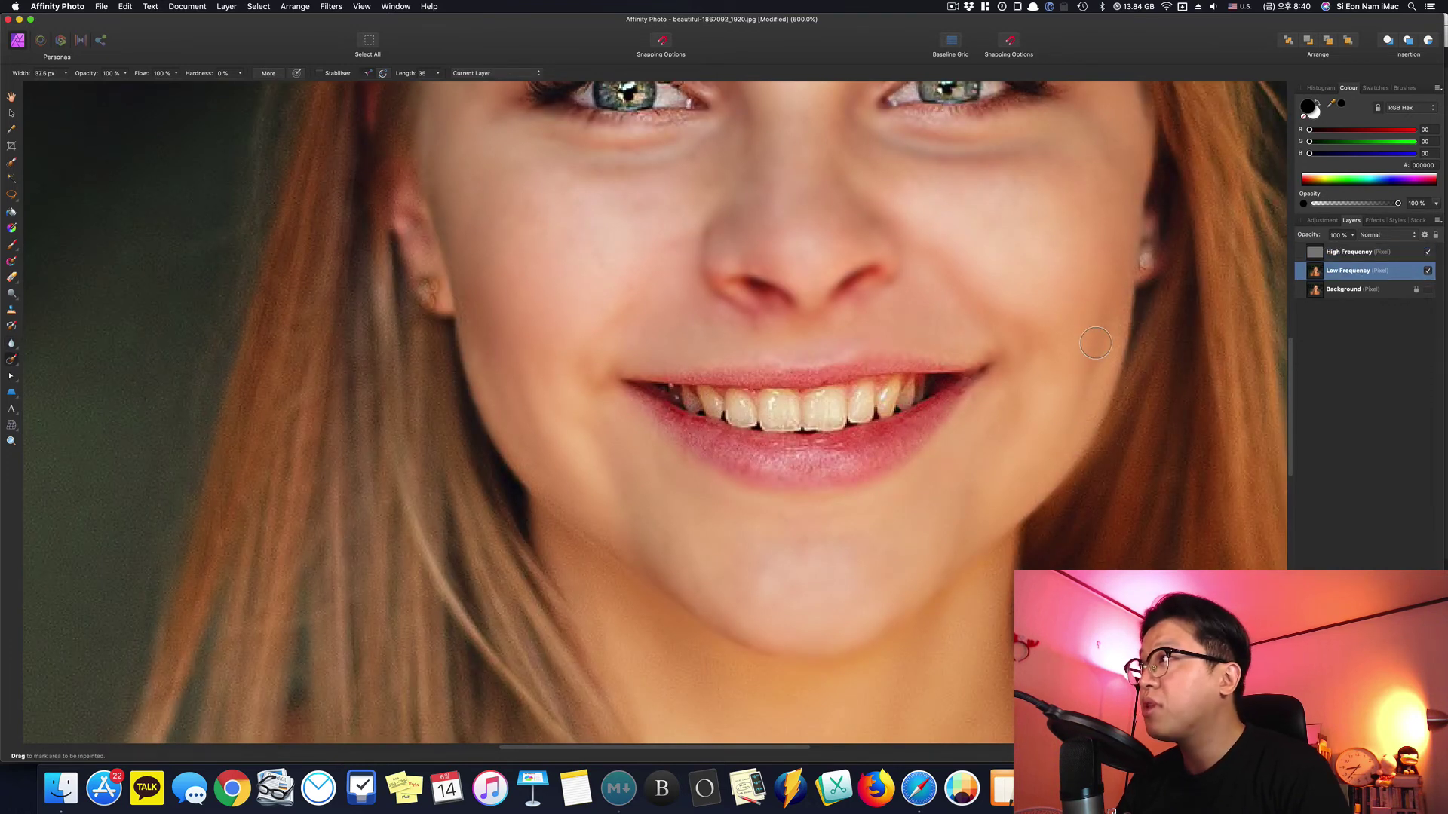
pyautogui.moveTo(1095, 343); pyautogui.dragTo(1010, 490)
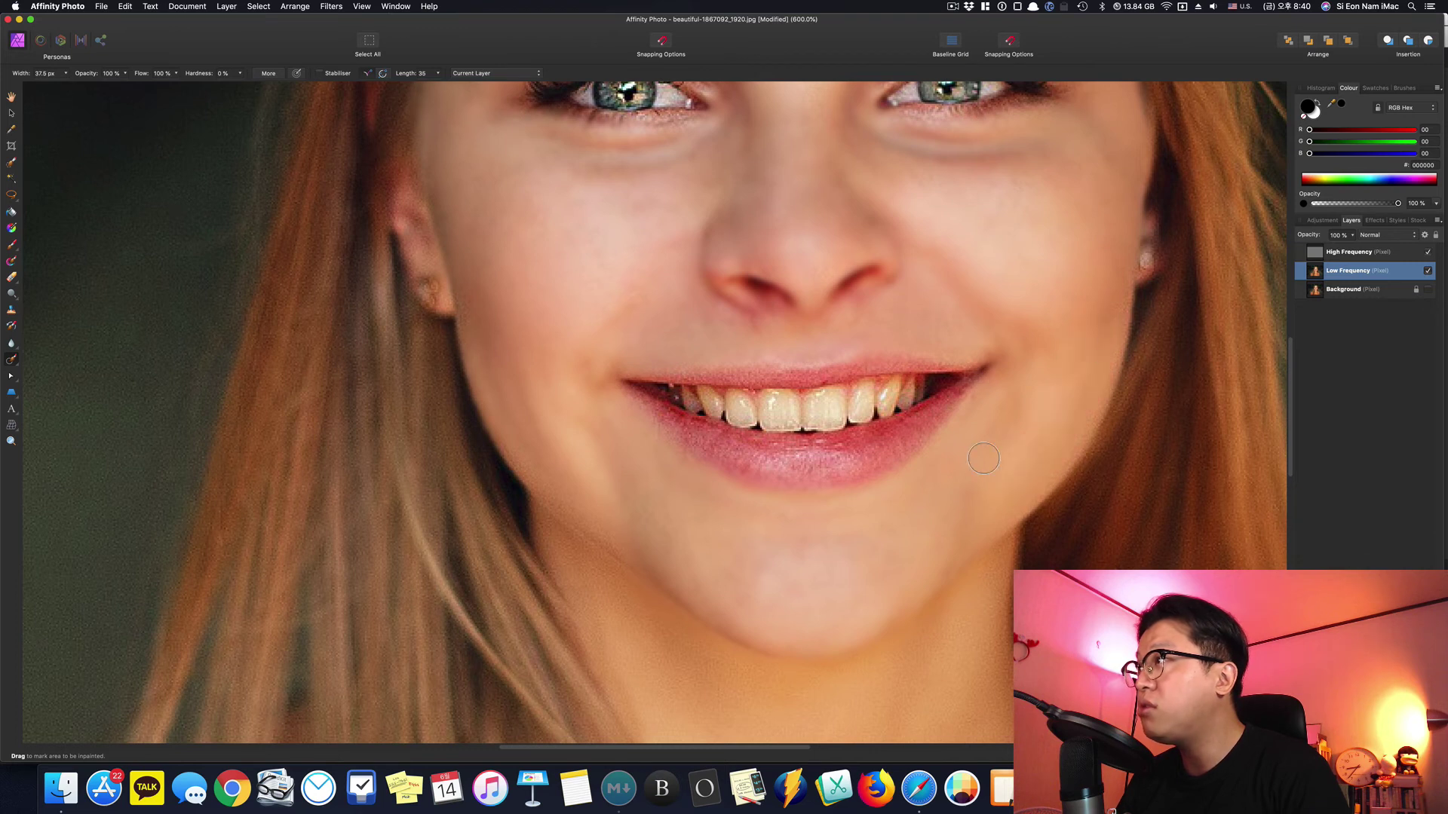
pyautogui.moveTo(619, 500)
pyautogui.mouseDown()
pyautogui.moveTo(594, 429)
pyautogui.moveTo(530, 391)
pyautogui.moveTo(553, 452)
pyautogui.mouseUp()
pyautogui.moveTo(596, 300)
pyautogui.mouseDown()
pyautogui.moveTo(629, 365)
pyautogui.moveTo(611, 435)
pyautogui.mouseUp()
pyautogui.moveTo(507, 373); pyautogui.dragTo(549, 453)
pyautogui.scroll(3, 1035, 524)
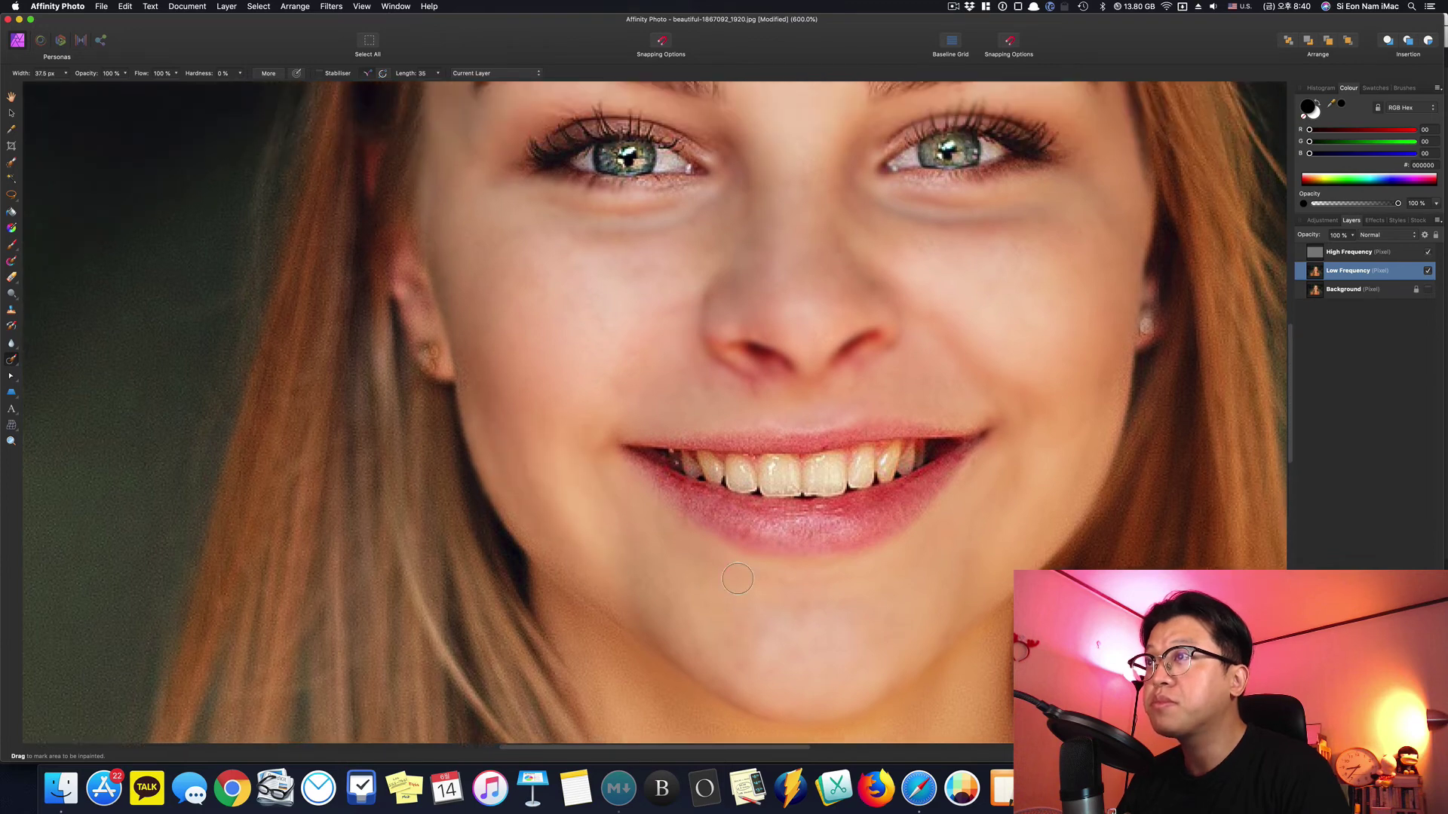
pyautogui.moveTo(1086, 446); pyautogui.dragTo(1069, 476)
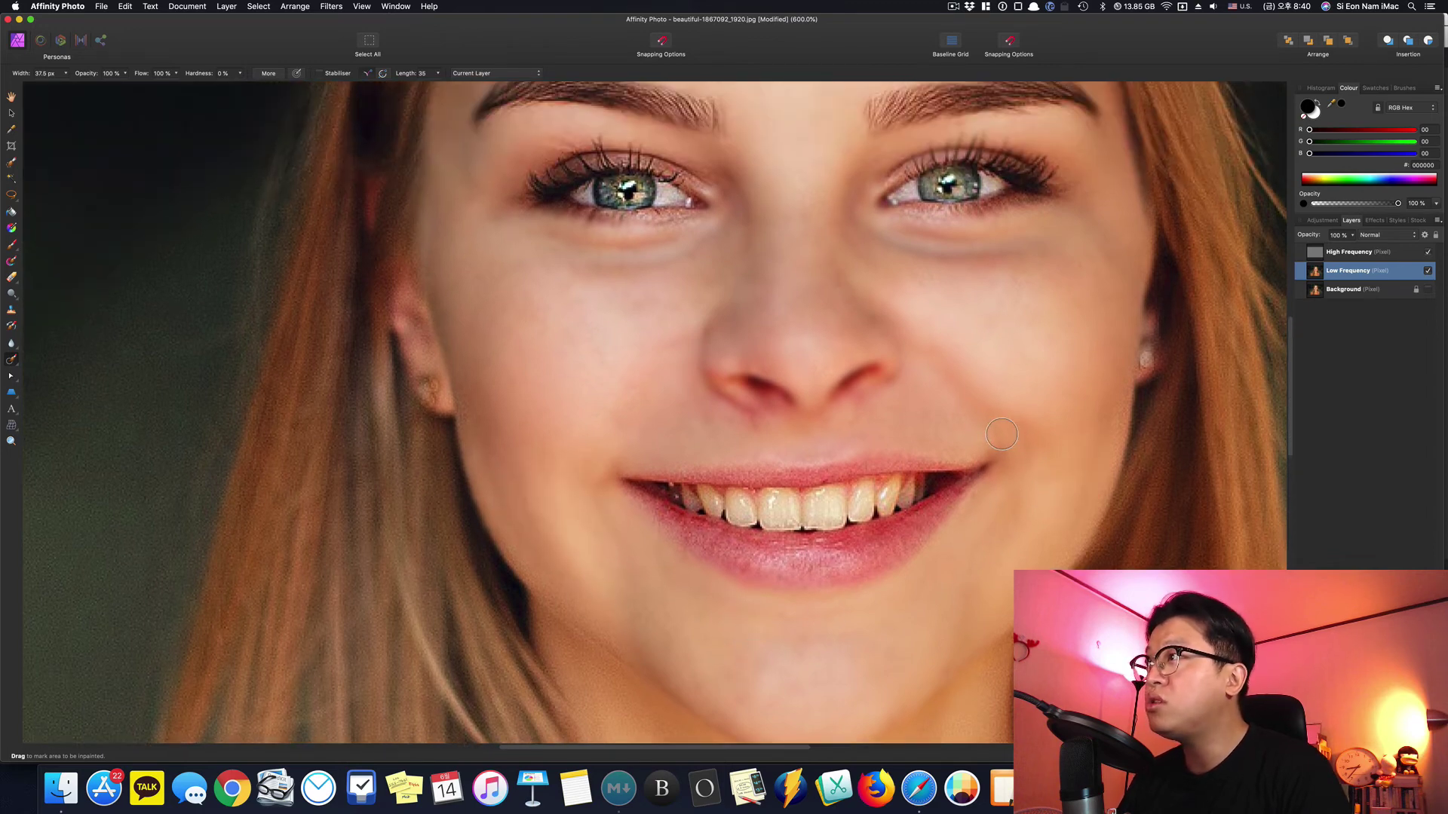
pyautogui.moveTo(1001, 435); pyautogui.dragTo(974, 380)
# Step: Fit the whole portrait in view and compare the retouch with the original using both frequency layers' visibility
pyautogui.press('super+0')
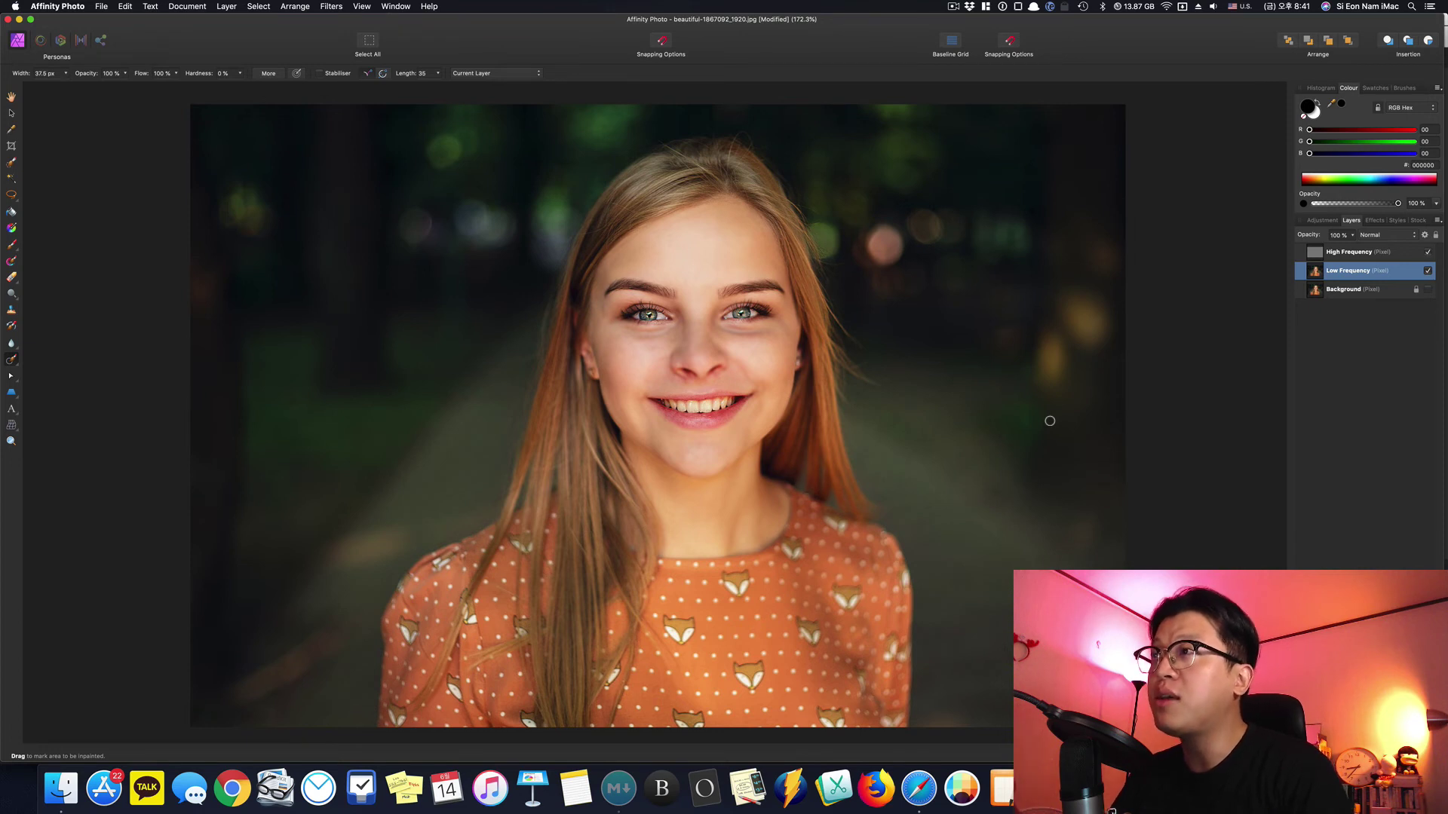
pyautogui.press('super+minus')
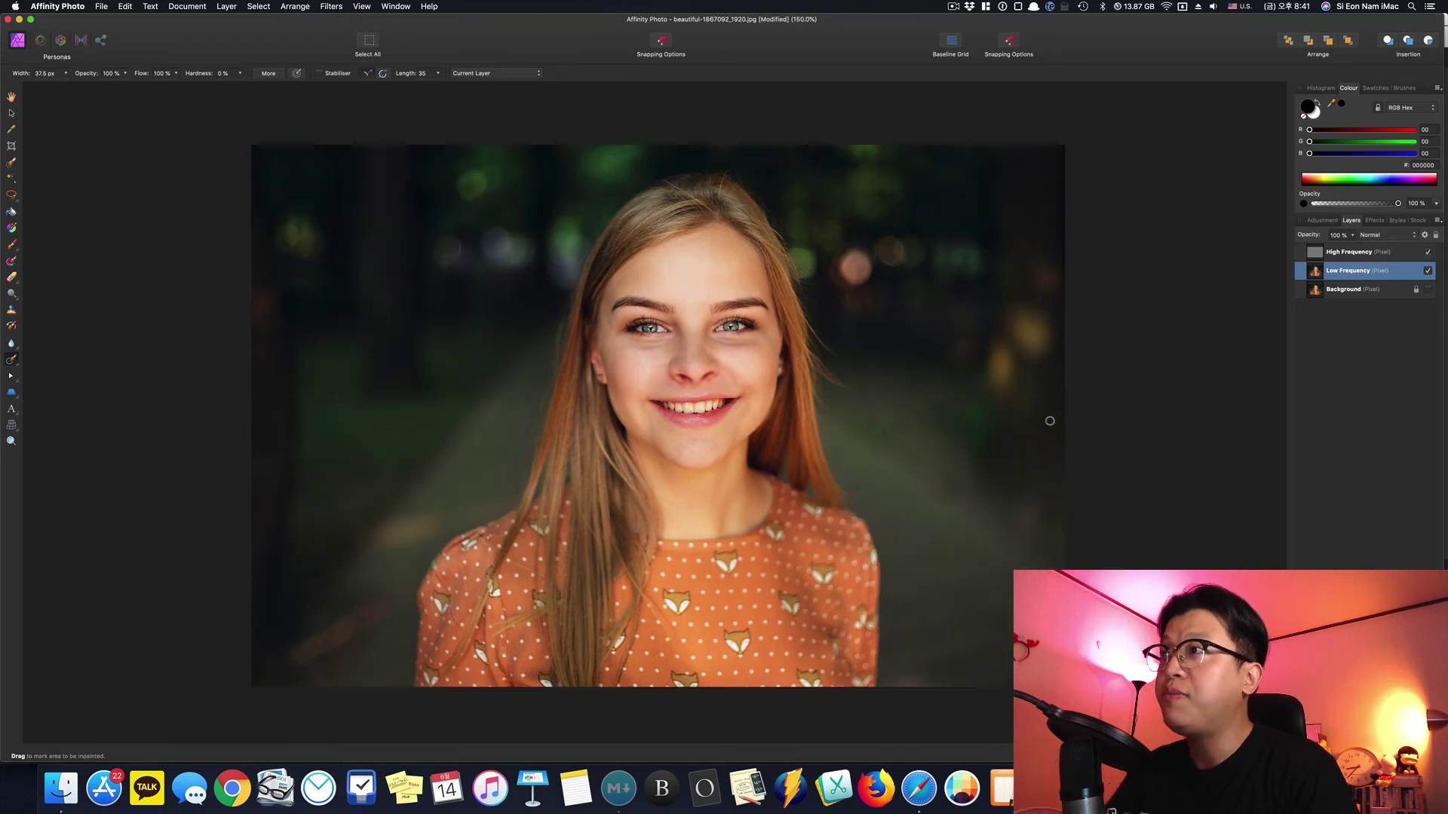
pyautogui.keyDown('shift'); pyautogui.click(1429, 256); pyautogui.keyUp('shift')
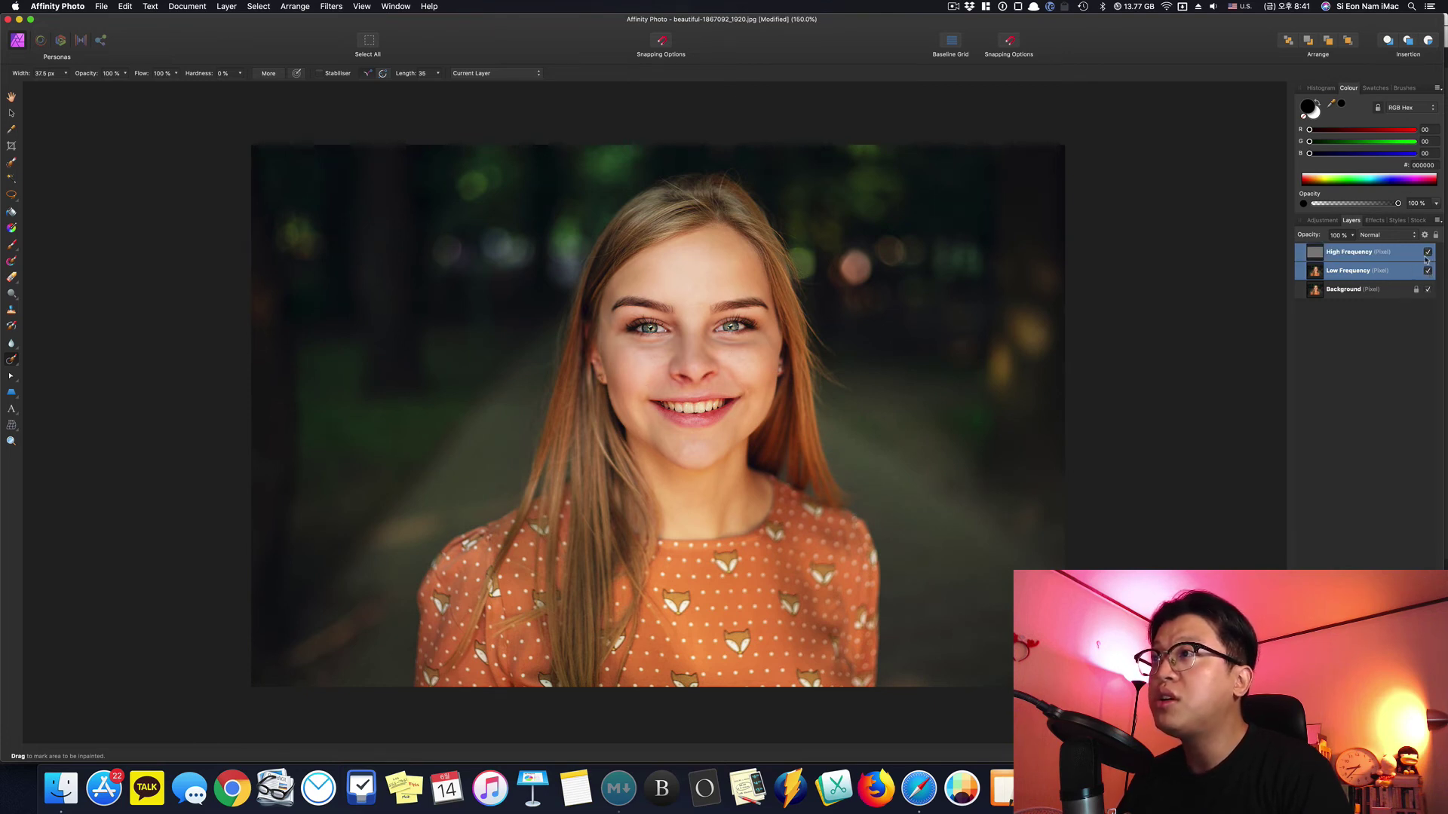
pyautogui.click(11, 114)
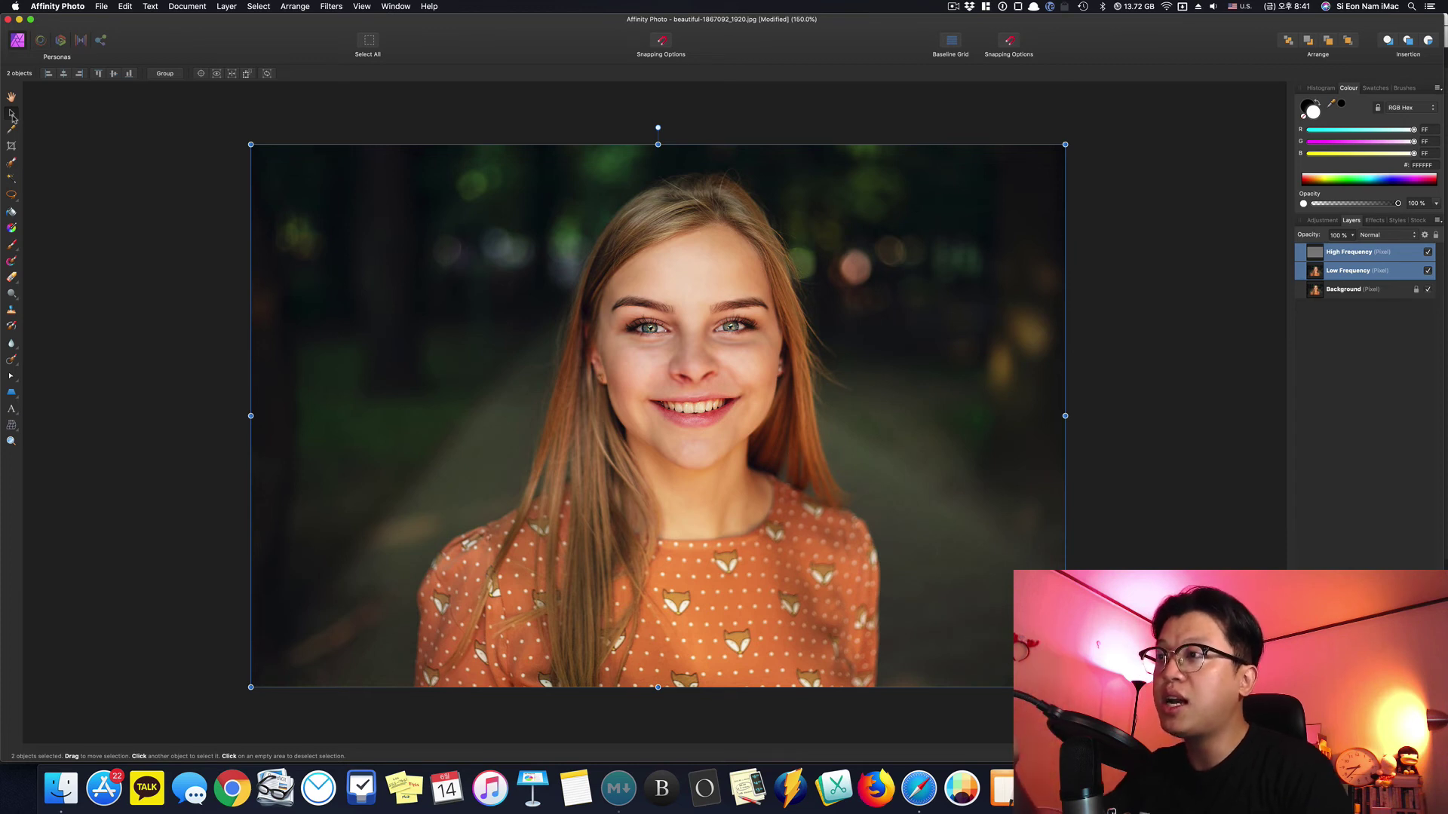
pyautogui.click(150, 196)
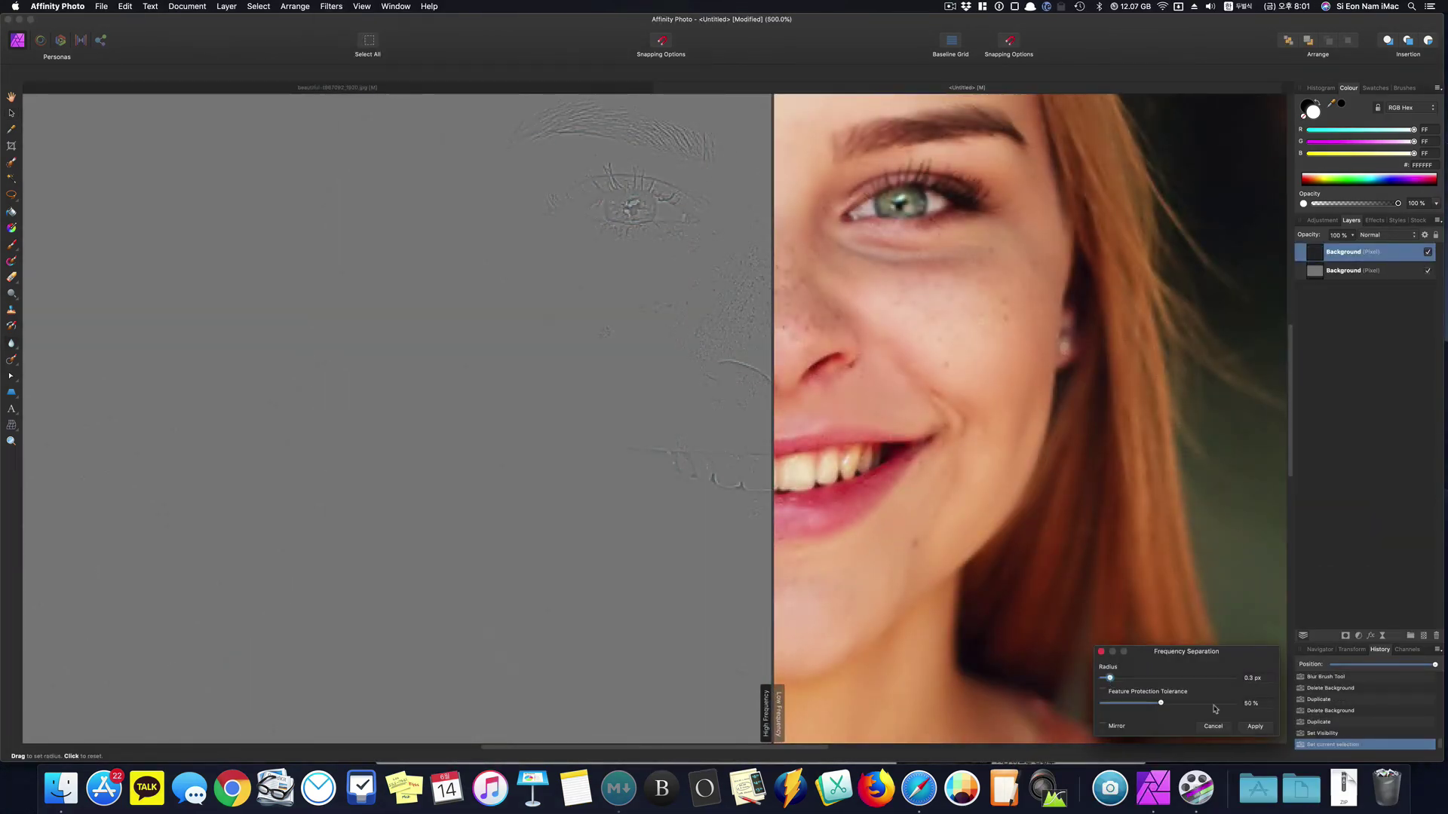
# Step: Apply frequency separation with a 0.3 px radius to the untitled portrait and inpaint the cheek mole in the Low Frequency layer
pyautogui.click(1255, 726)
pyautogui.press('j')
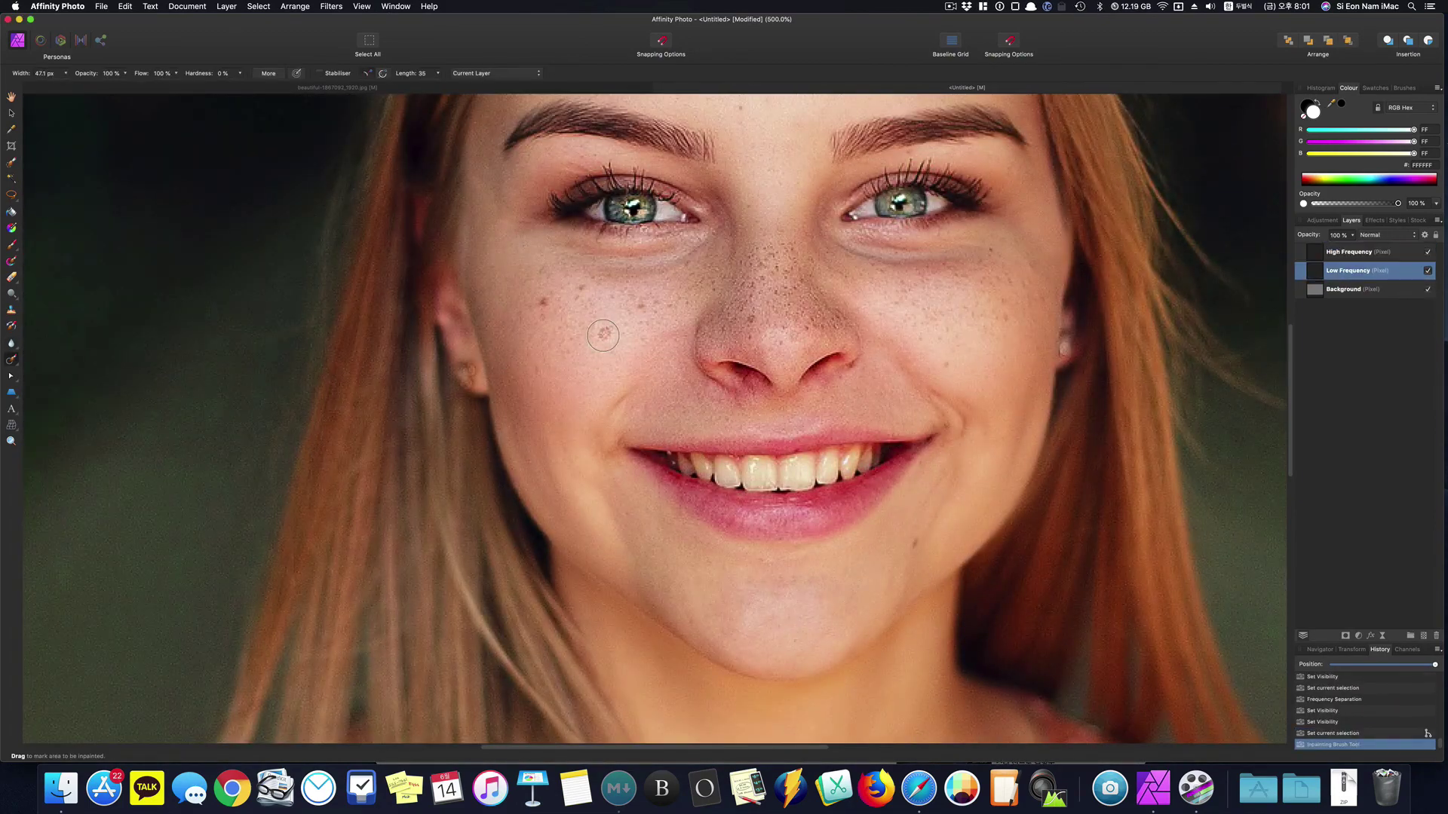
pyautogui.moveTo(608, 333); pyautogui.dragTo(597, 329)
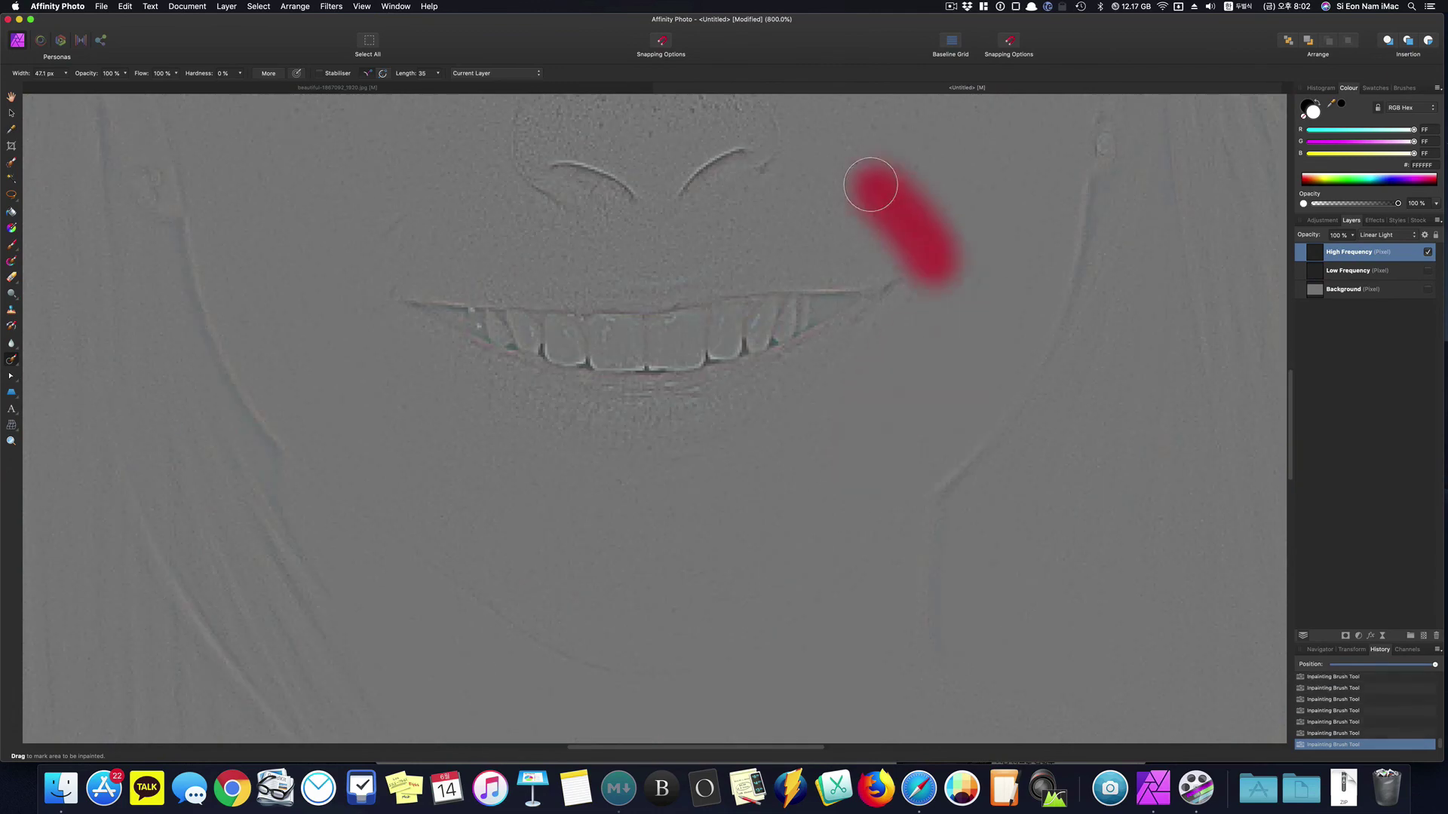
# Step: Inpaint freckle and blemish texture on the cheeks in the High Frequency layer, adjusting the brush size
pyautogui.scroll(5, 657, 605)
pyautogui.moveTo(411, 403); pyautogui.dragTo(383, 458)
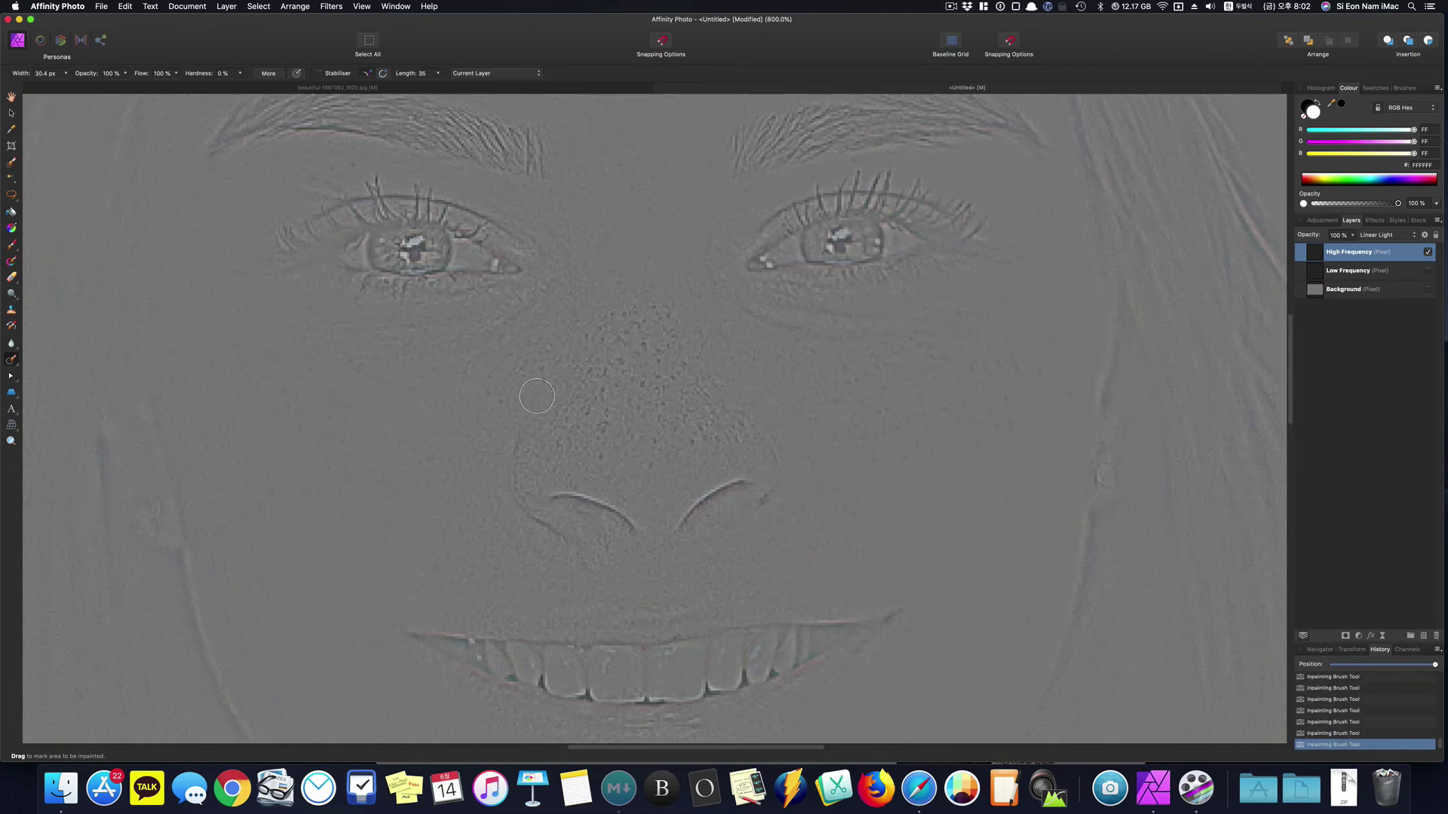
pyautogui.press(']')
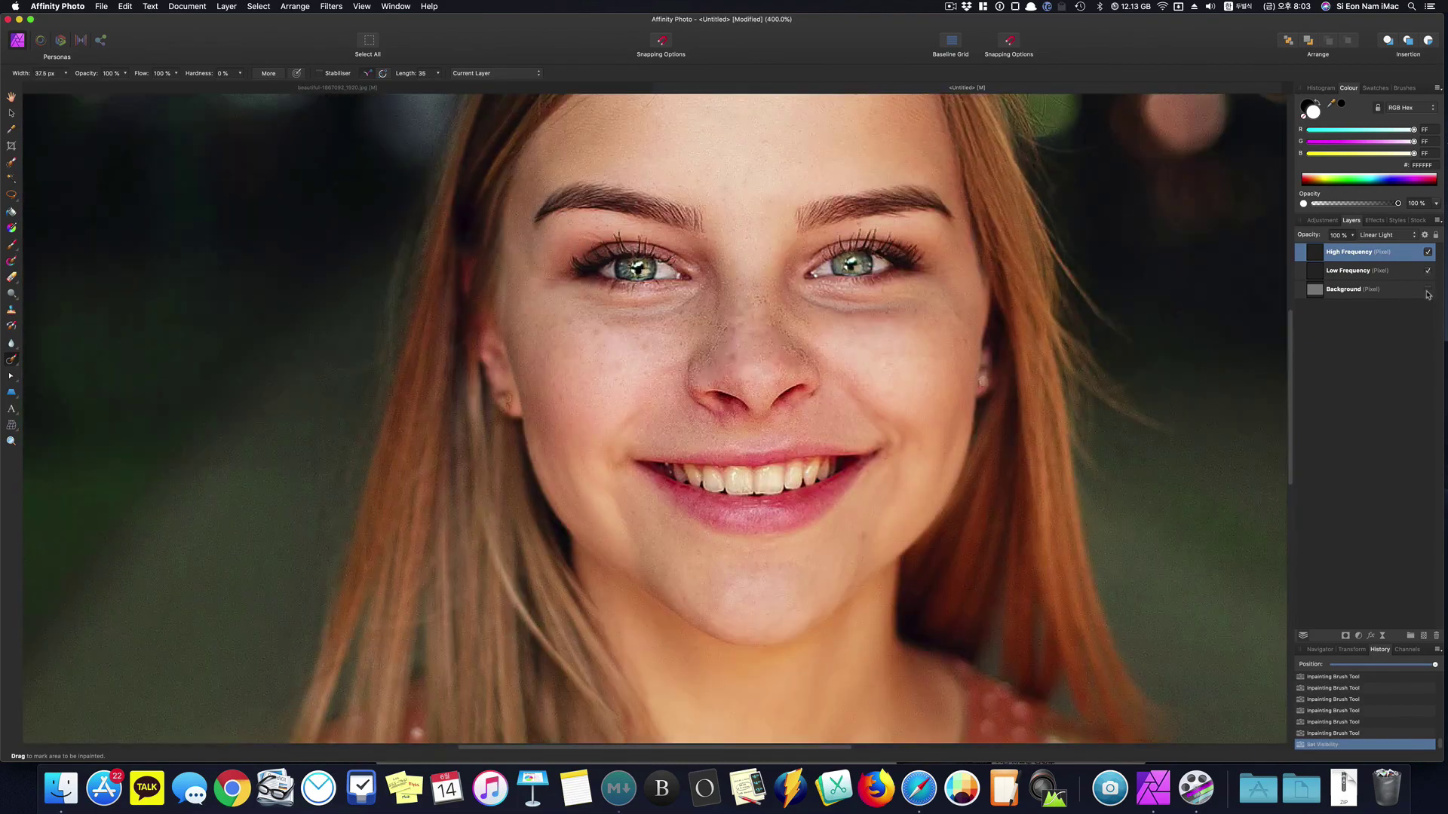
# Step: Inpaint the blotchy skin tones on the face in the Low Frequency layer
pyautogui.click(1402, 270)
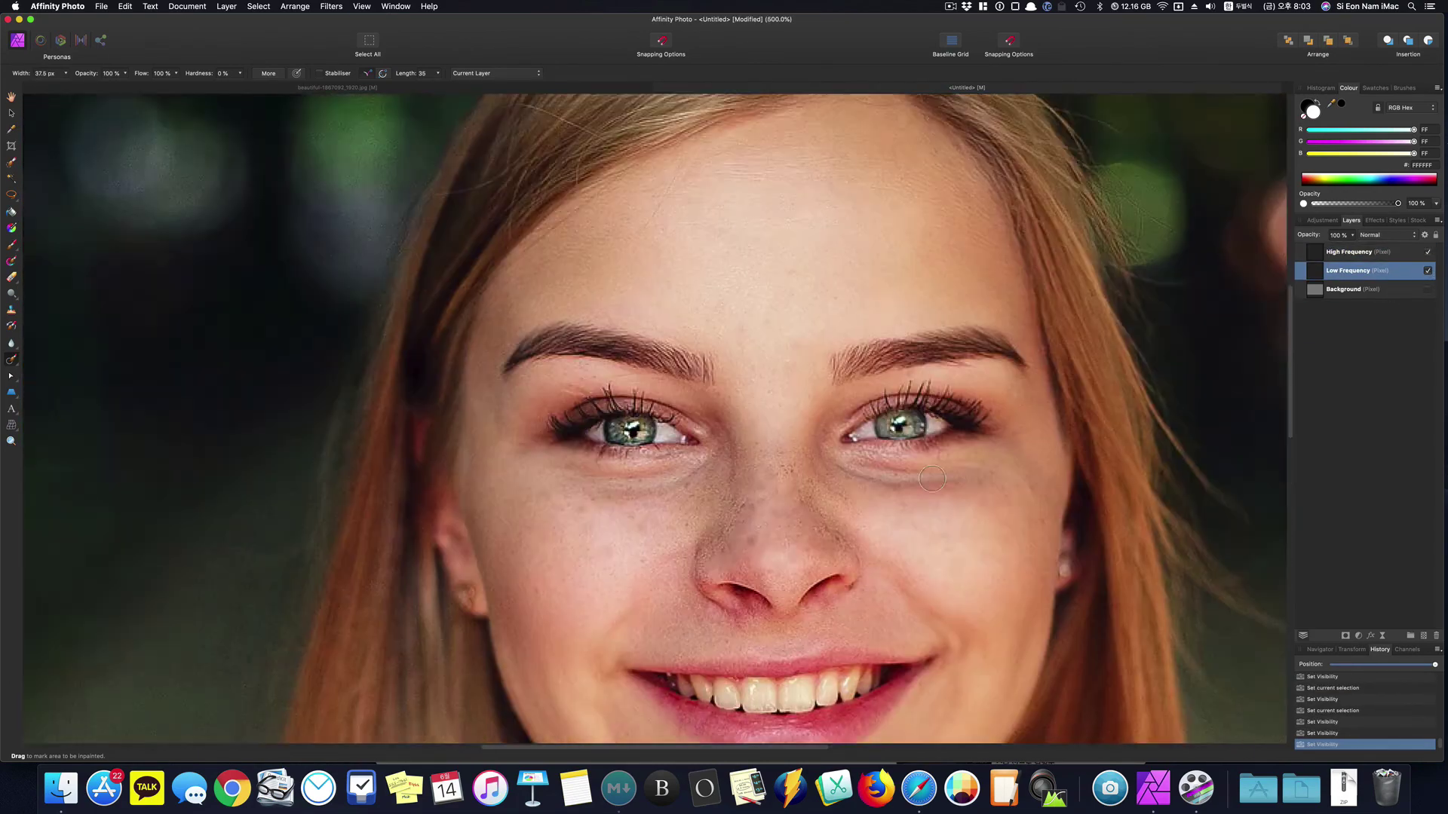
pyautogui.moveTo(607, 331); pyautogui.dragTo(637, 419)
pyautogui.click(679, 324)
# Step: Smooth skin texture across the face in the High Frequency layer with the Blur Brush, reducing its width to 30.8 px
pyautogui.scroll(1, 678, 485)
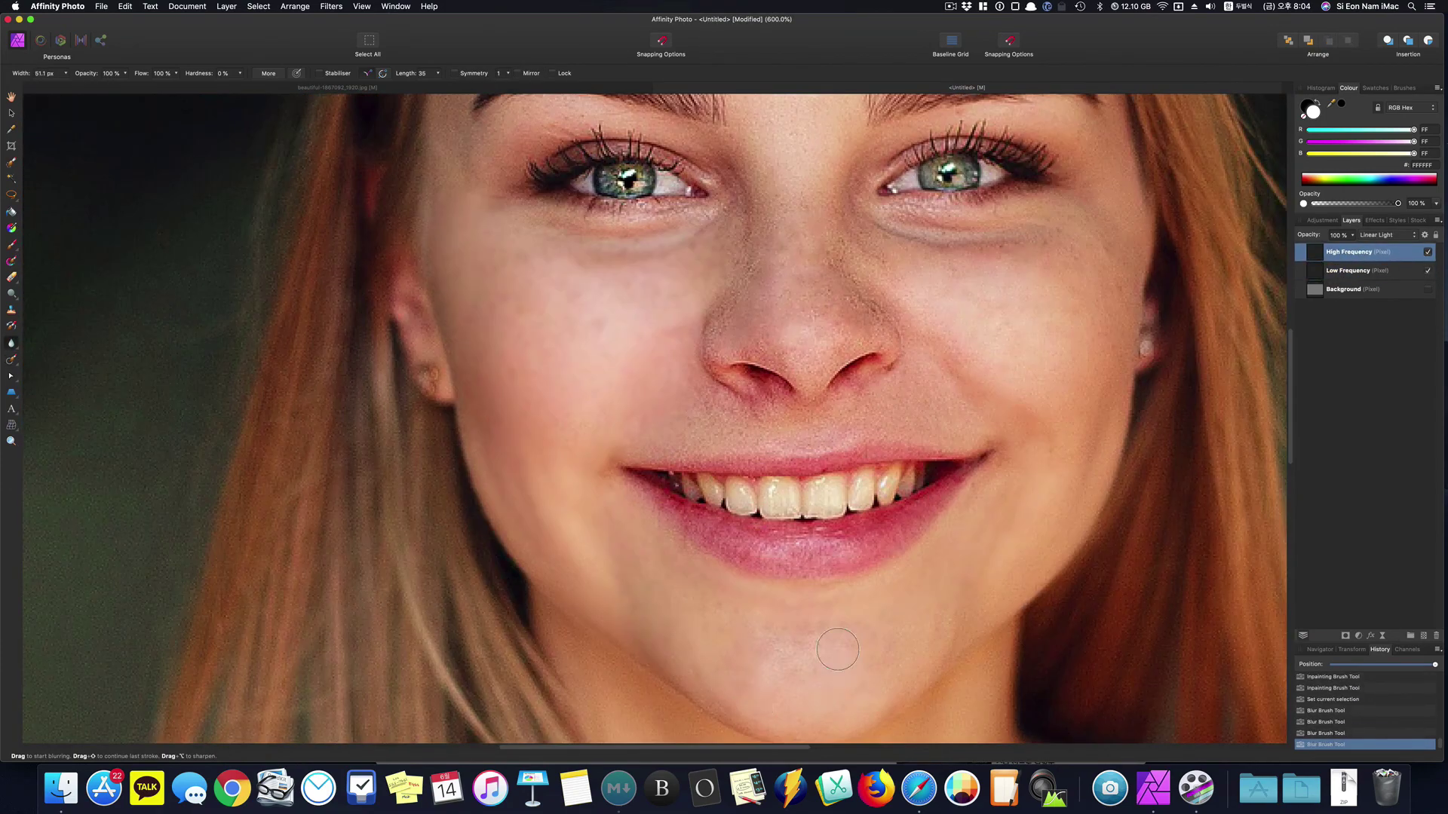
pyautogui.scroll(5, 613, 230)
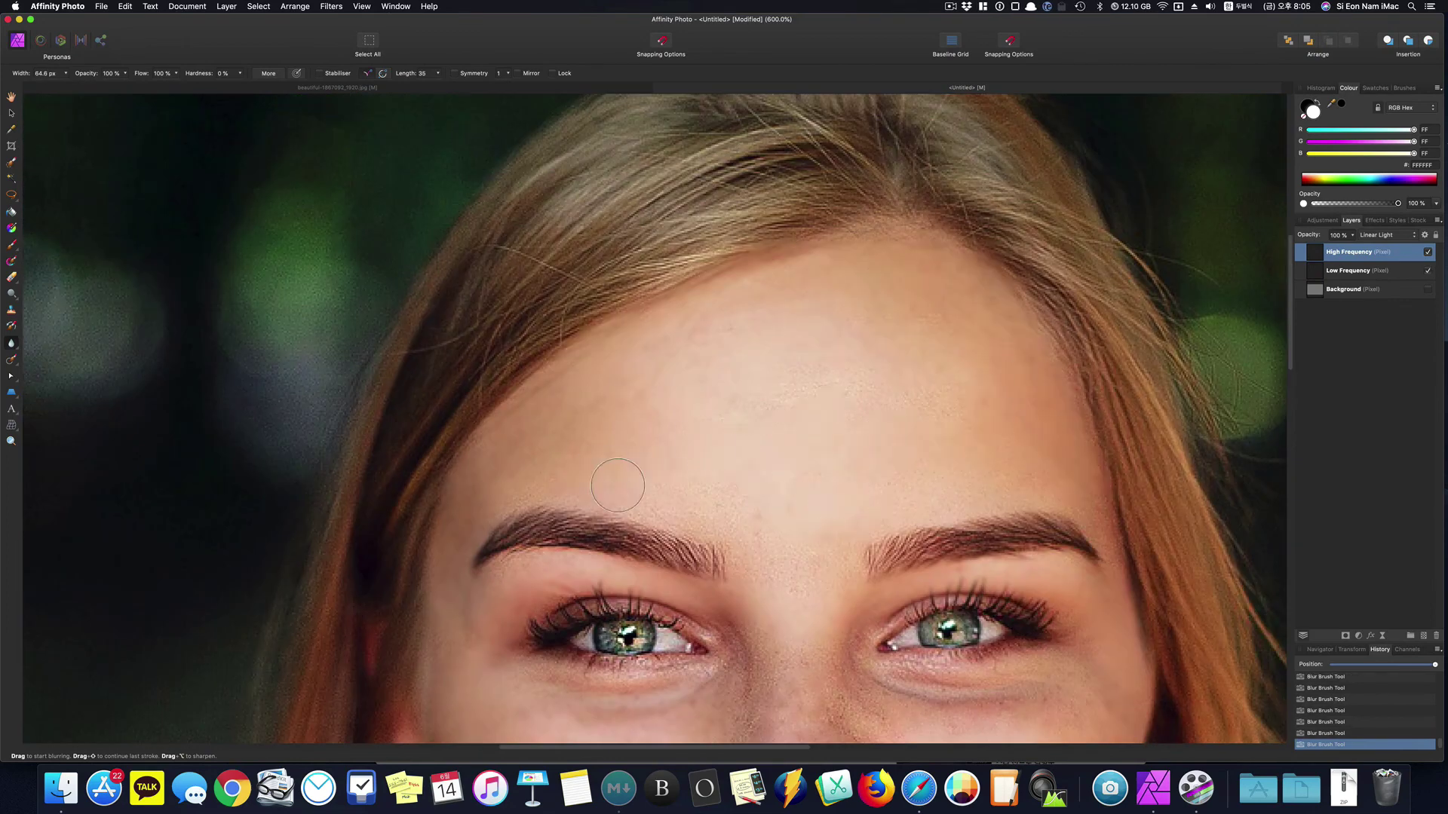
pyautogui.scroll(-8, 900, 505)
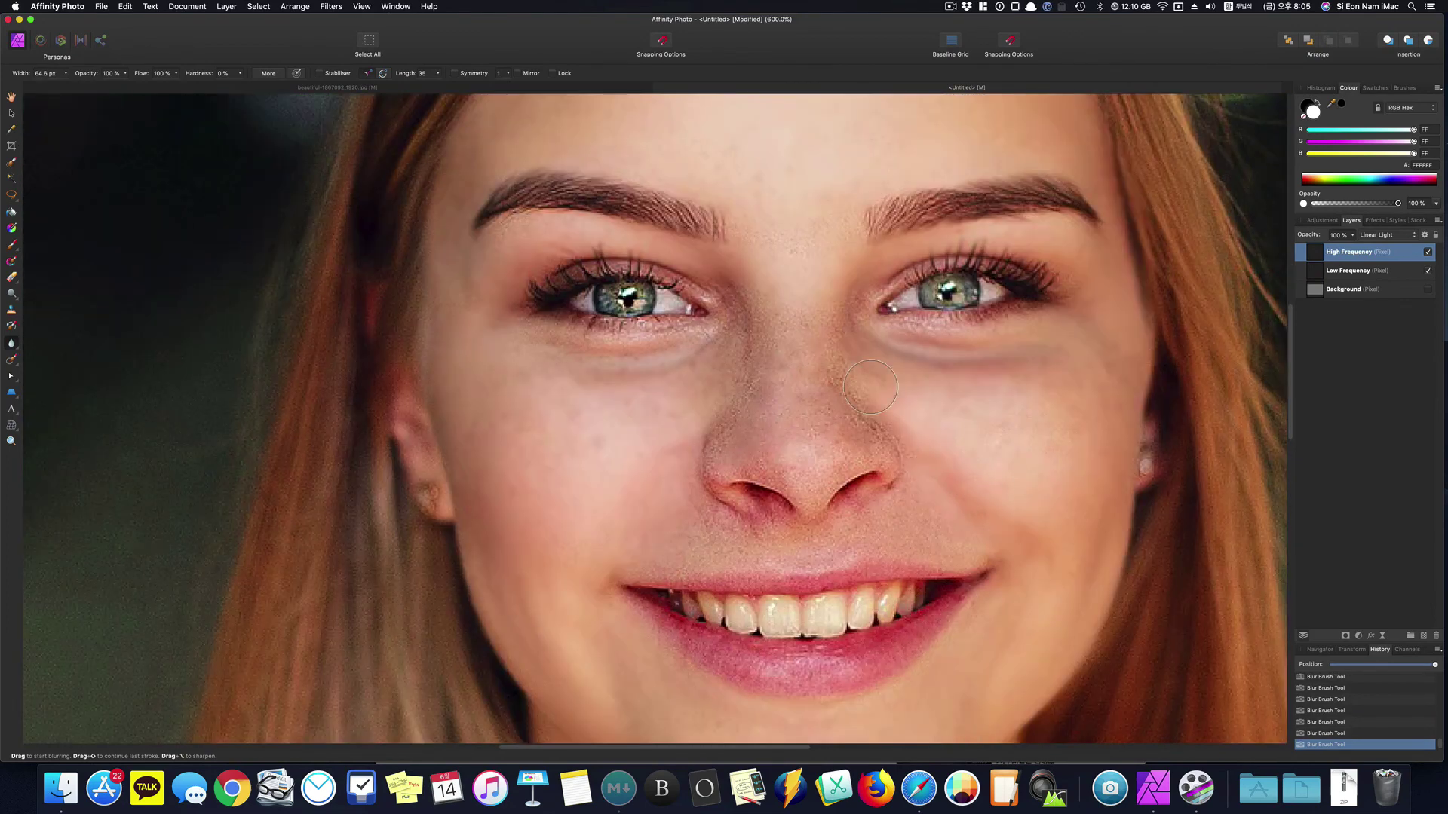
pyautogui.scroll(-3, 676, 525)
pyautogui.scroll(3, 717, 467)
pyautogui.press('[')
pyautogui.press('[')
pyautogui.press('[')
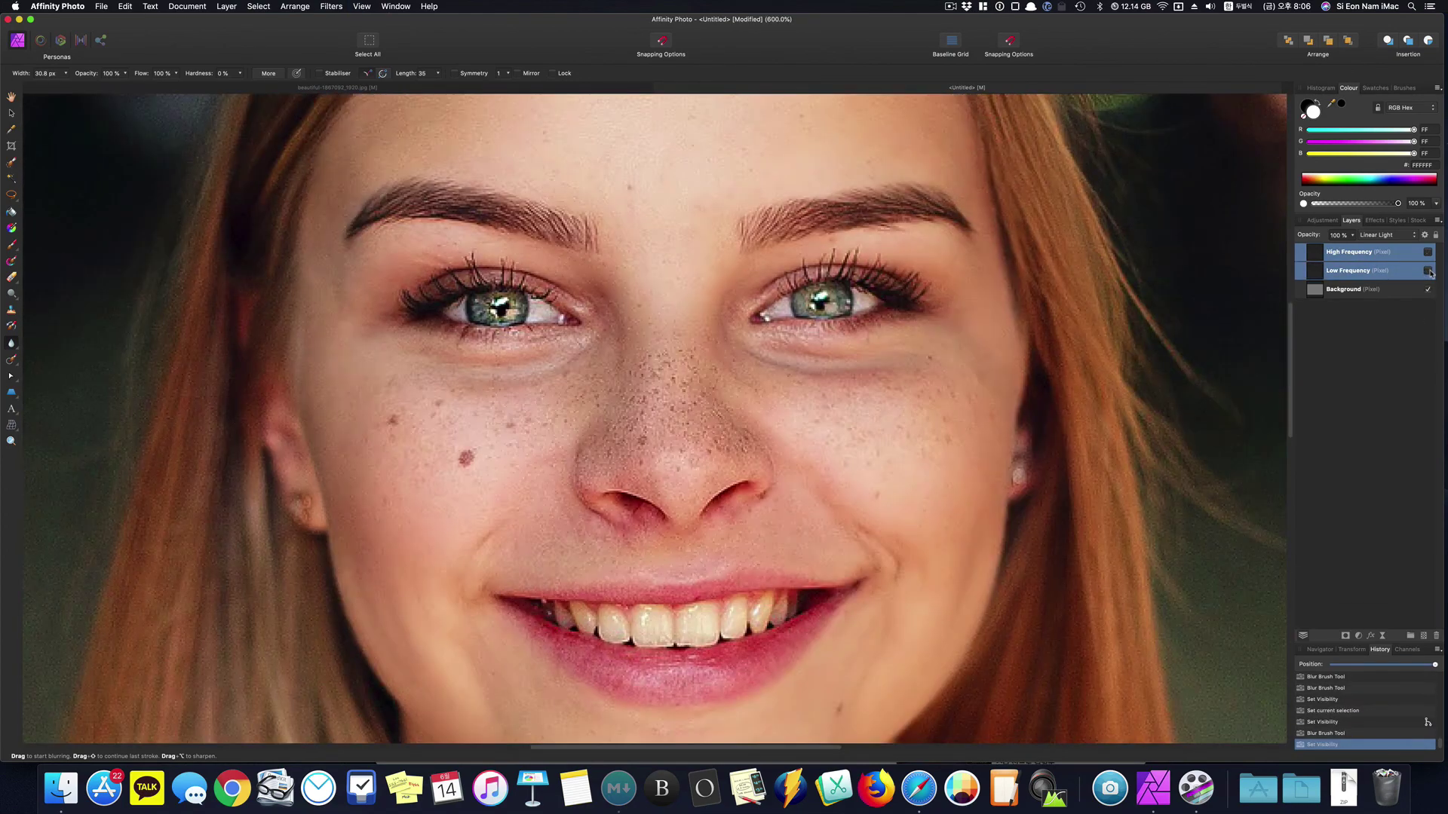
# Step: Toggle the frequency layers' visibility to compare the retouched face with the original
pyautogui.click(1428, 251)
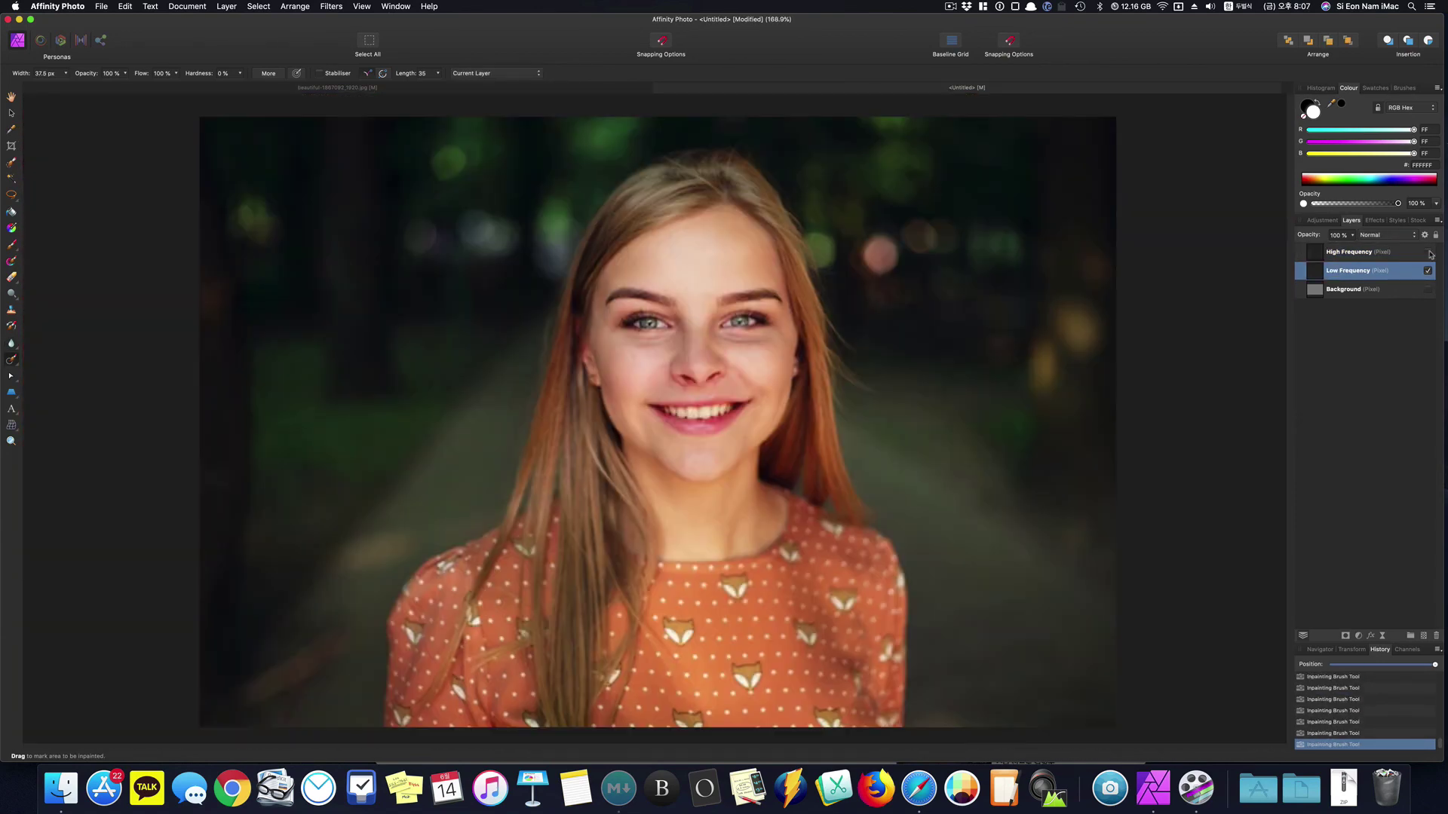
pyautogui.click(1427, 251)
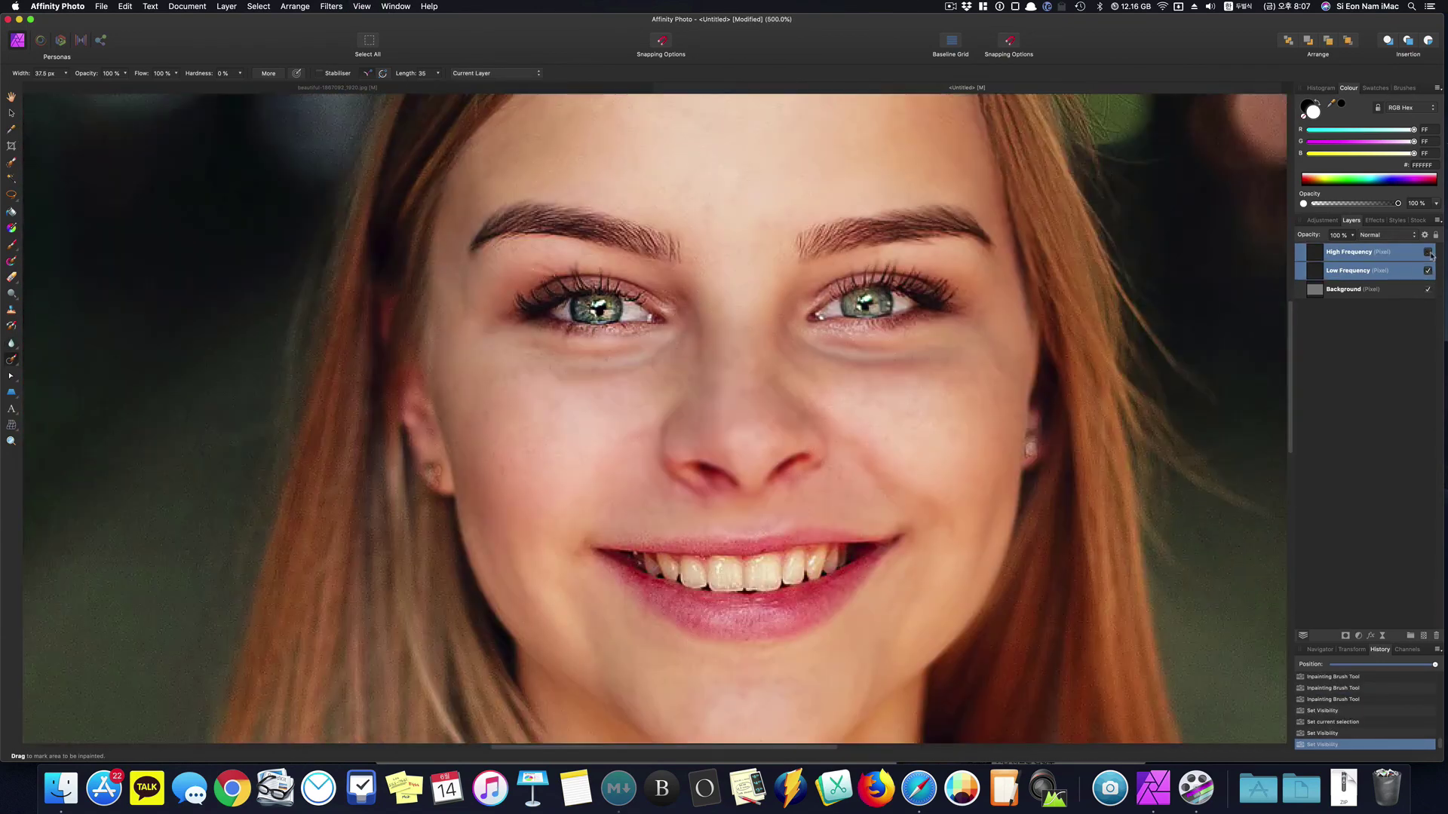